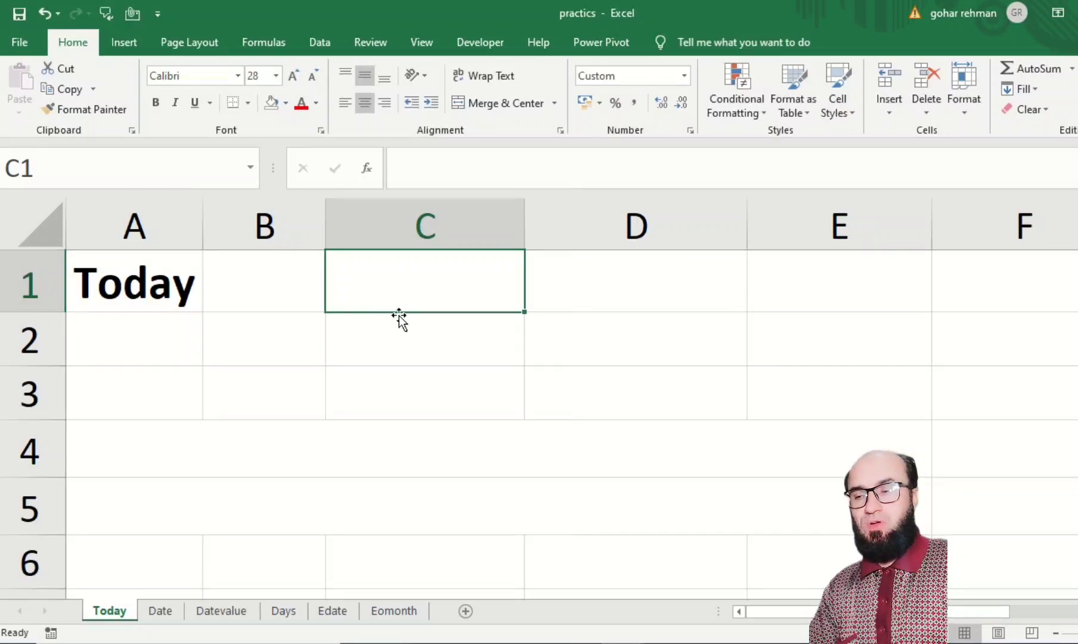
- Enter the formula =TODAY() in cell C1 to get the current date
double_click(399, 319)
text(=toda)
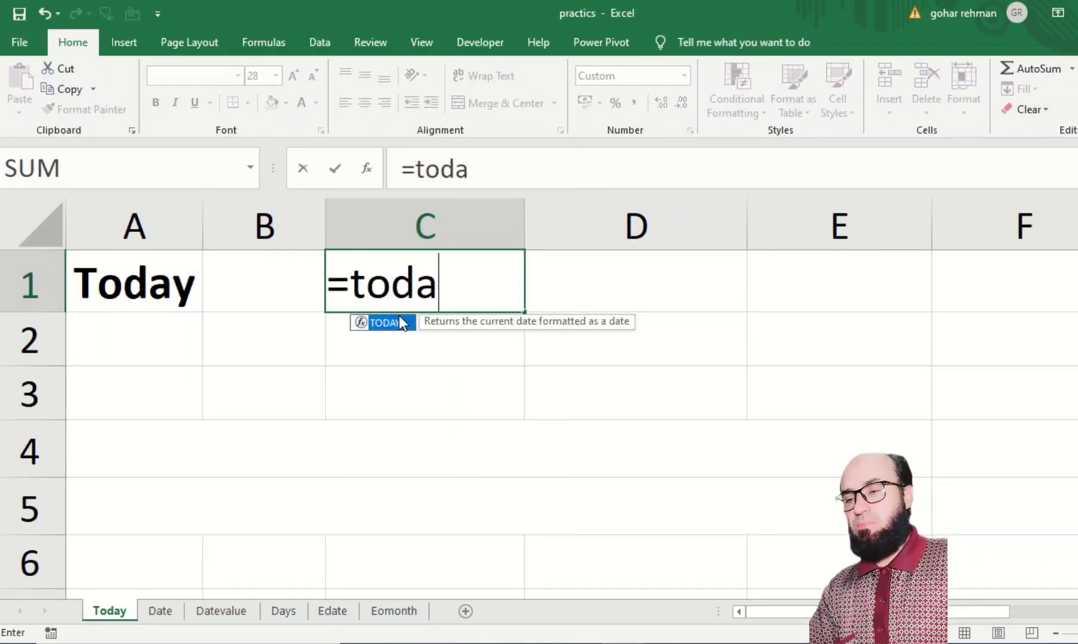
key(Tab)
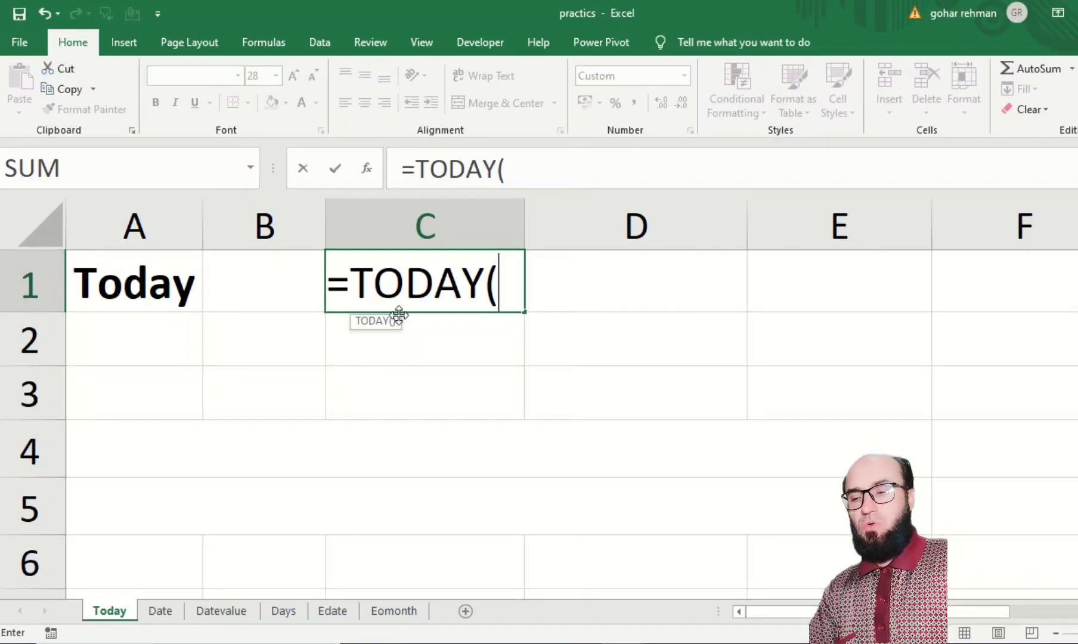
text())
key(Return)
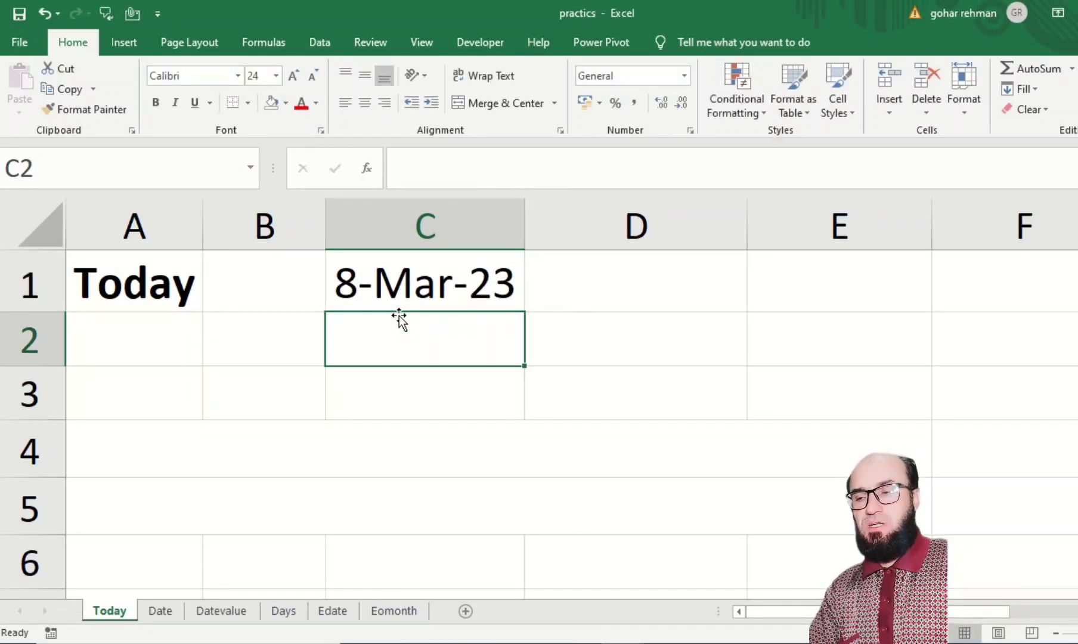
key(Up)
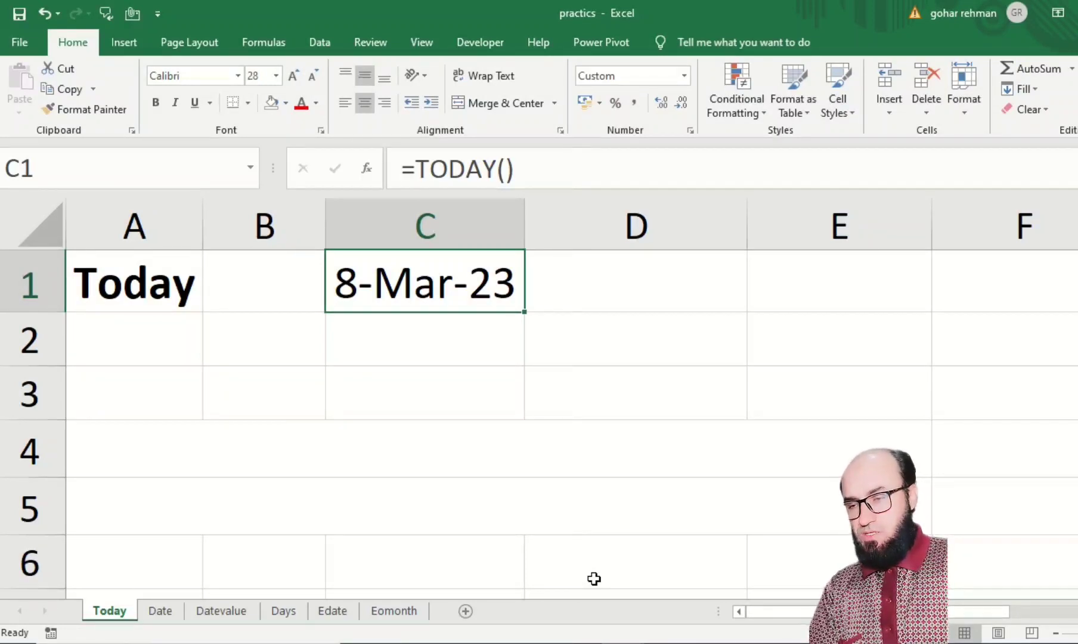
- Enter the date 23 Mar 1992 in cell D1
key(Right)
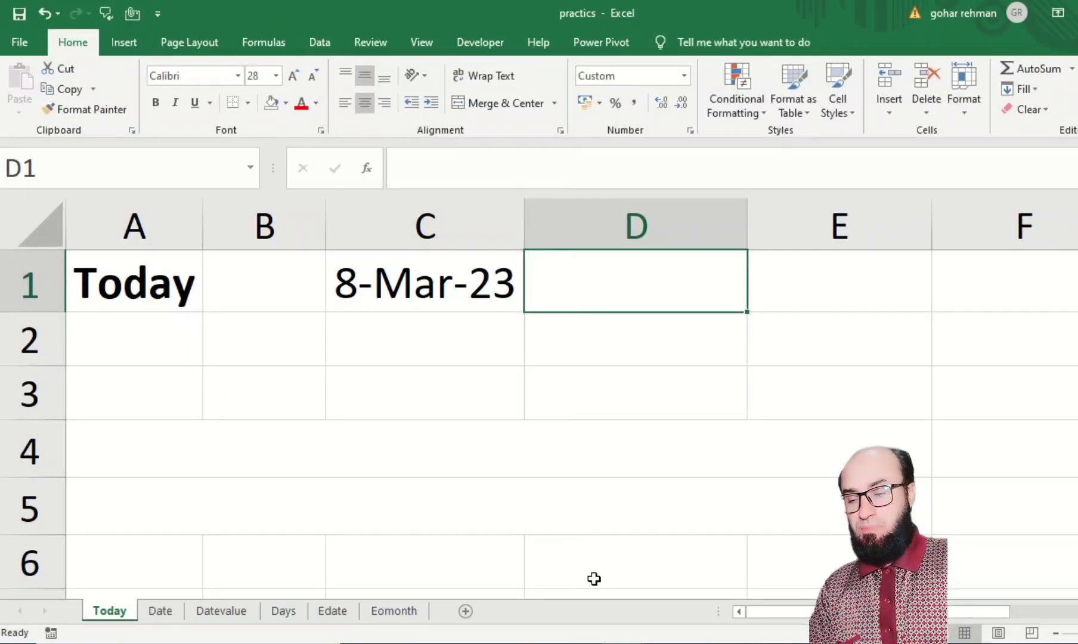
text(23 Mr)
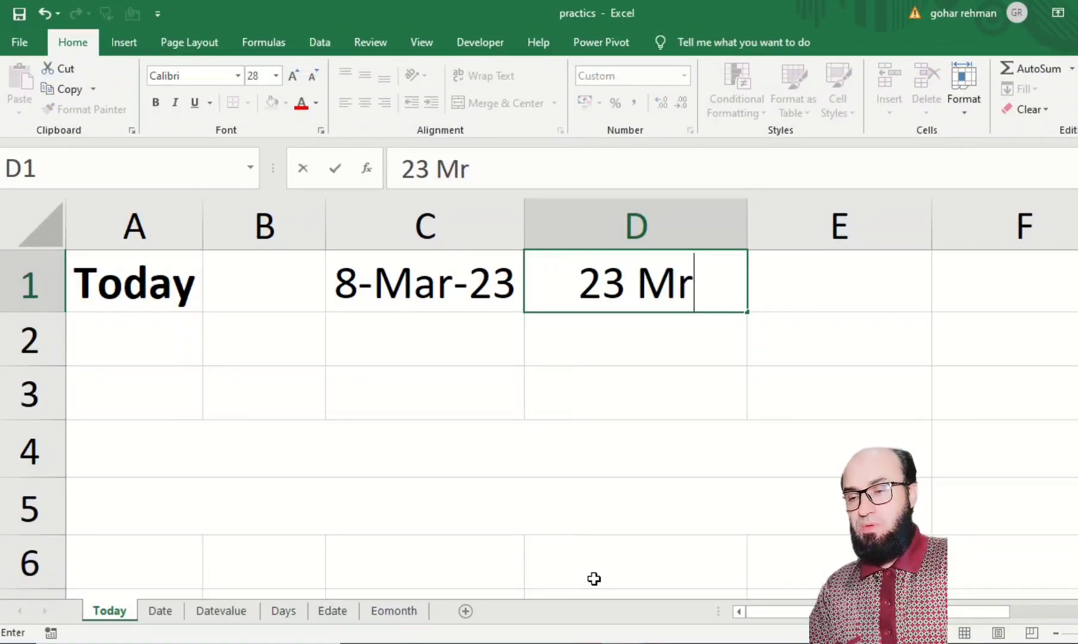
key(BackSpace)
text(a)
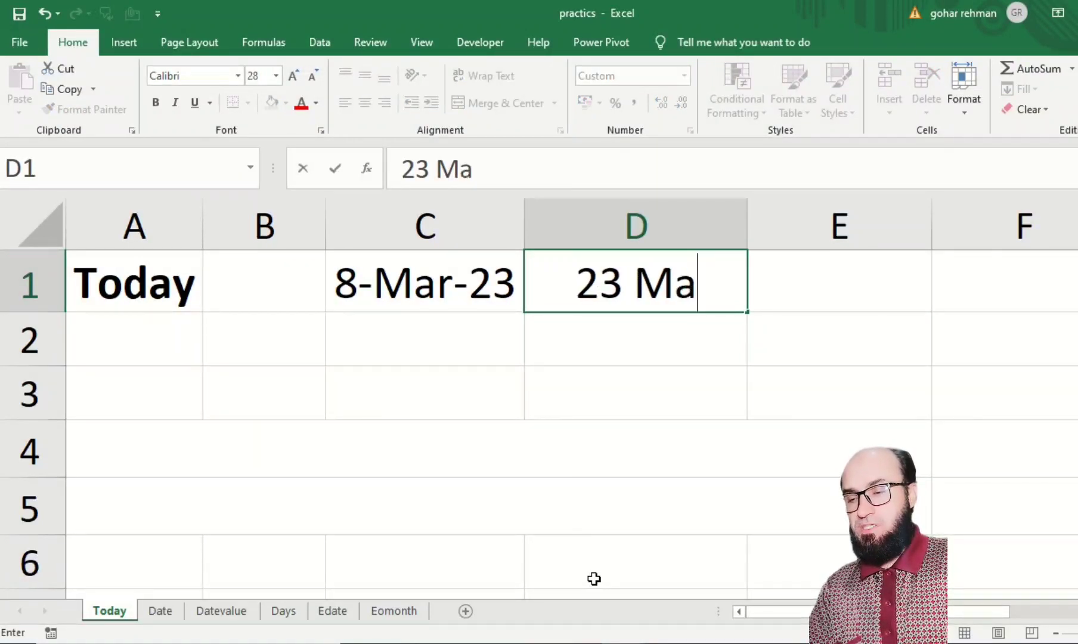
text(r 199)
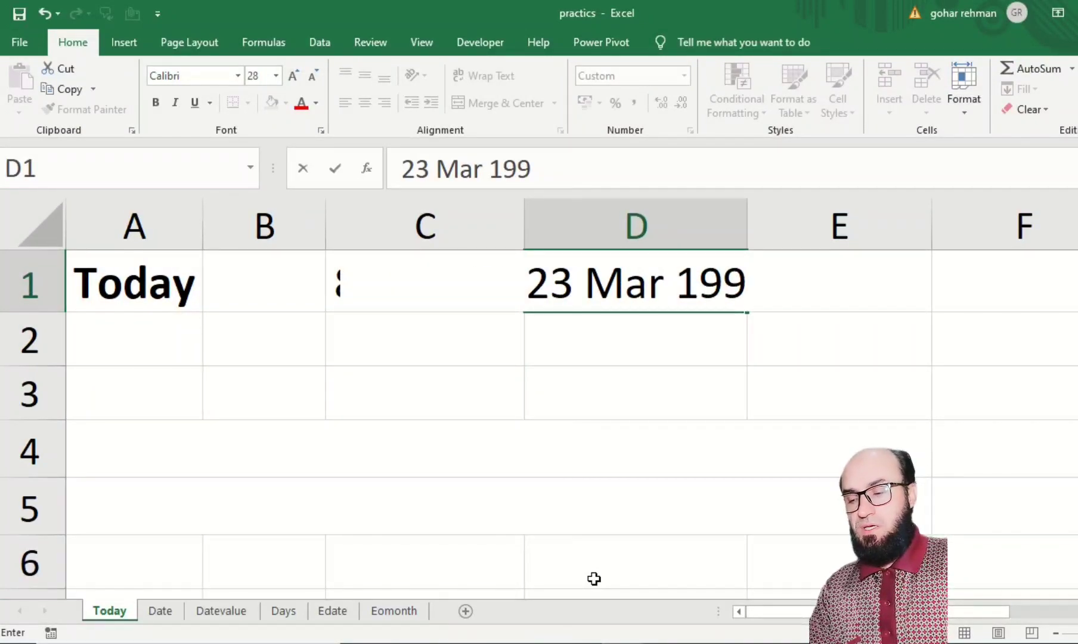
text(2)
key(Return)
- Calculate the full years between the two dates in merged cell A4 with =DATEDIF(D1,C1,"Y")
key(Left)
key(Left)
key(Up)
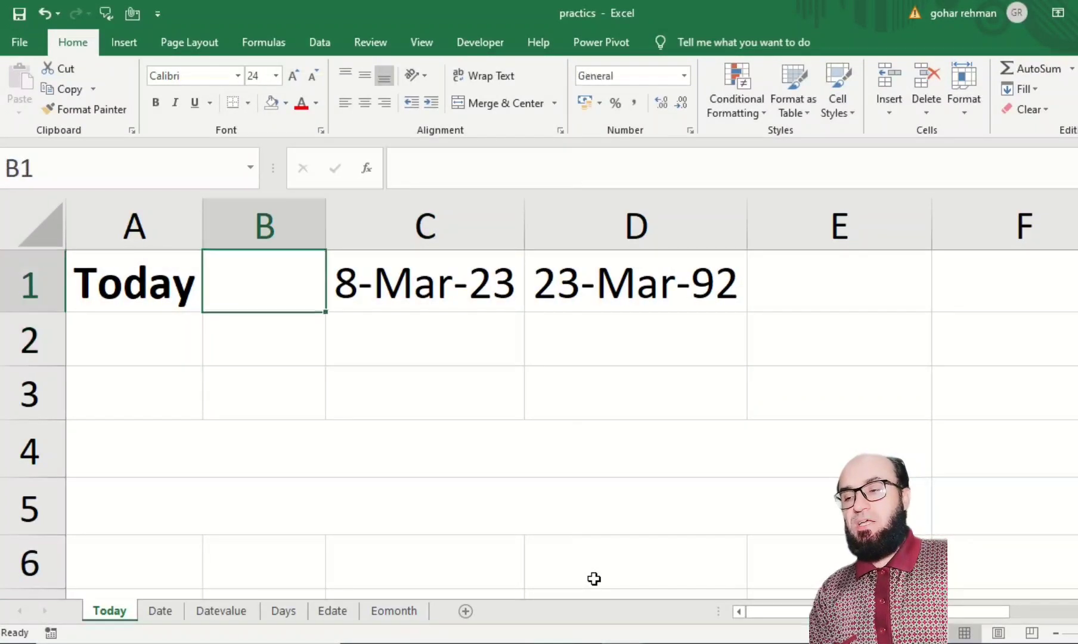
key(Right)
key(shift+Right)
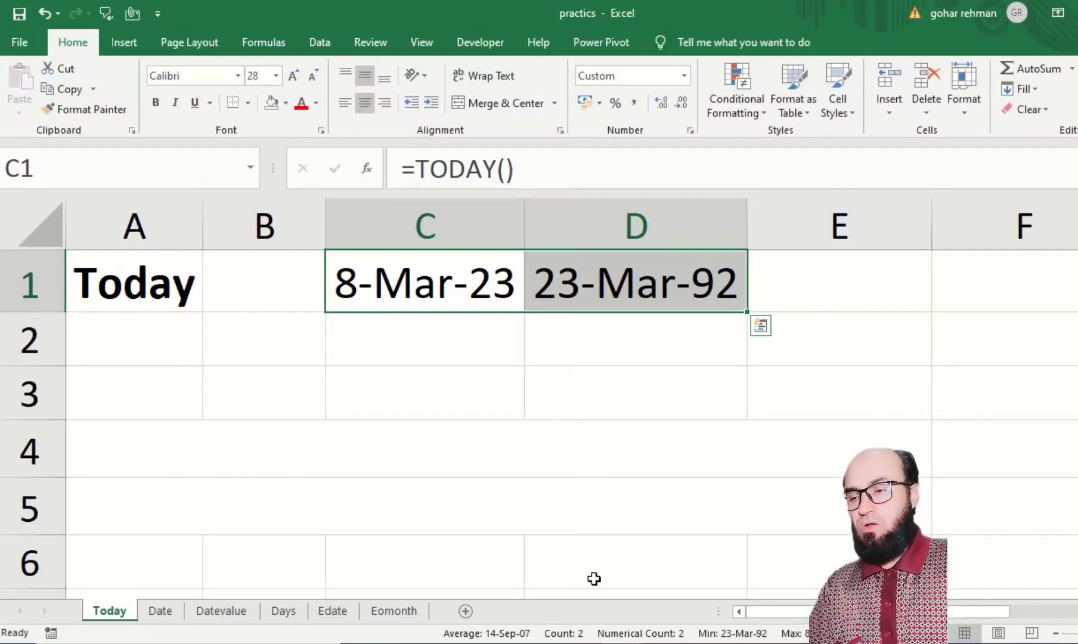
key(Down)
key(Down)
key(Down)
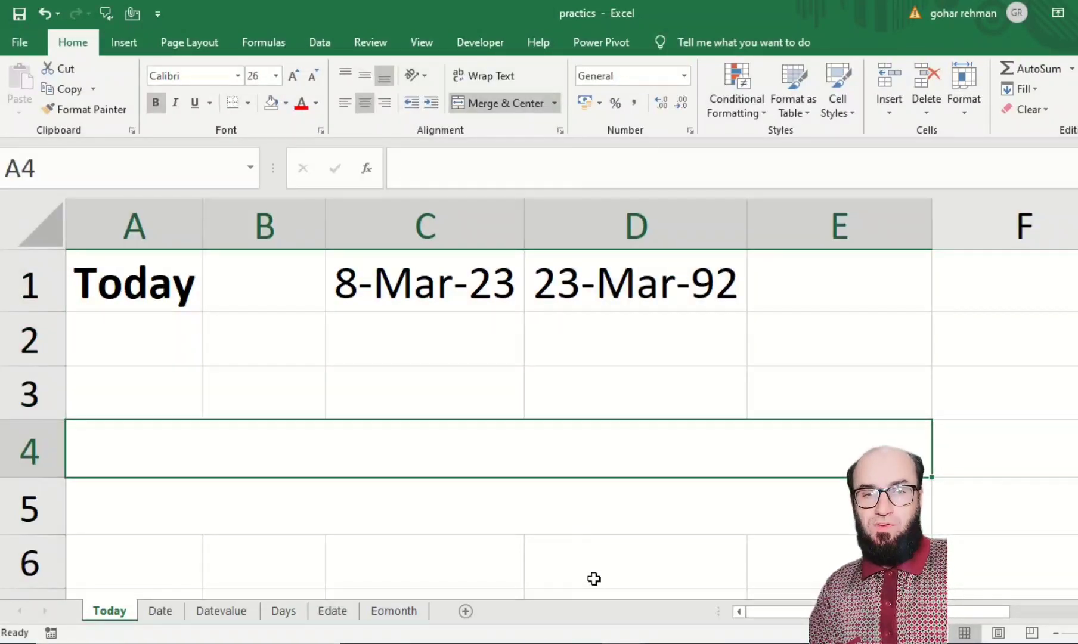
text(=dat)
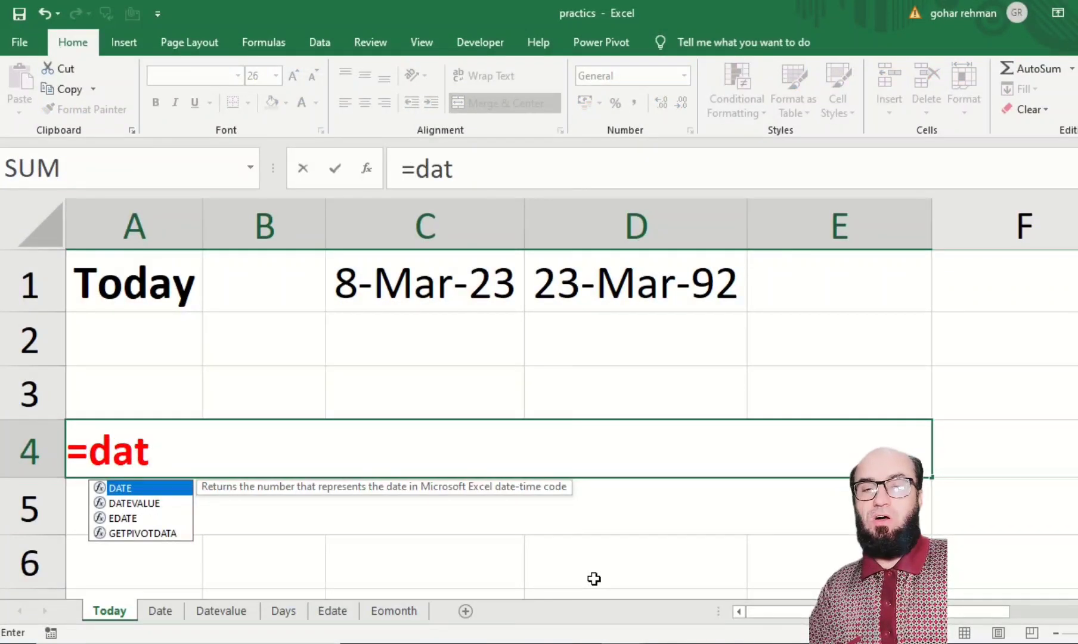
text(edif)
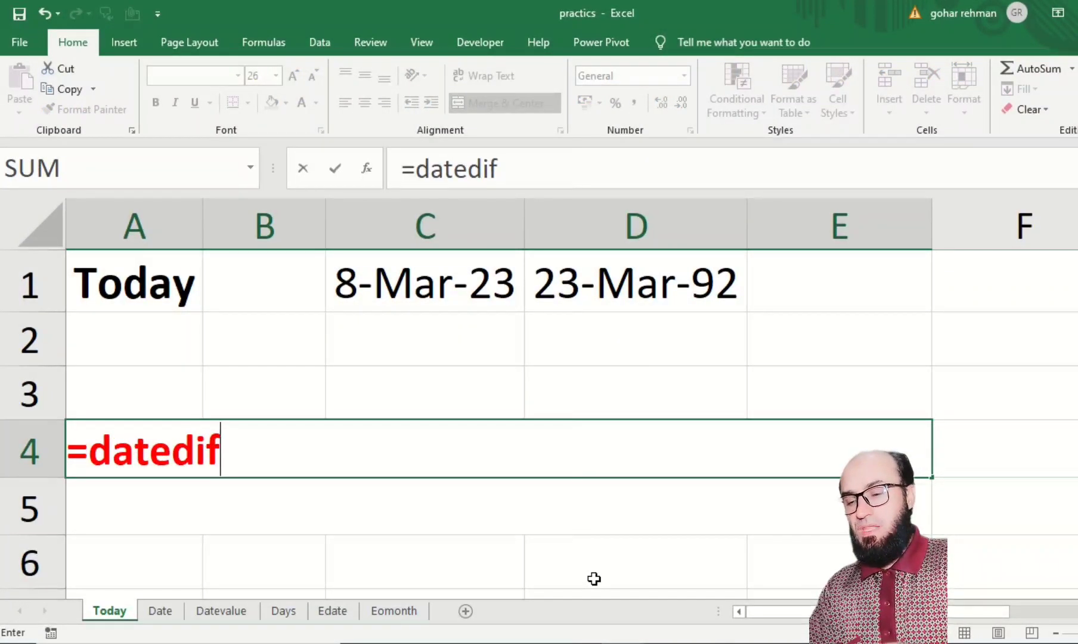
text(()
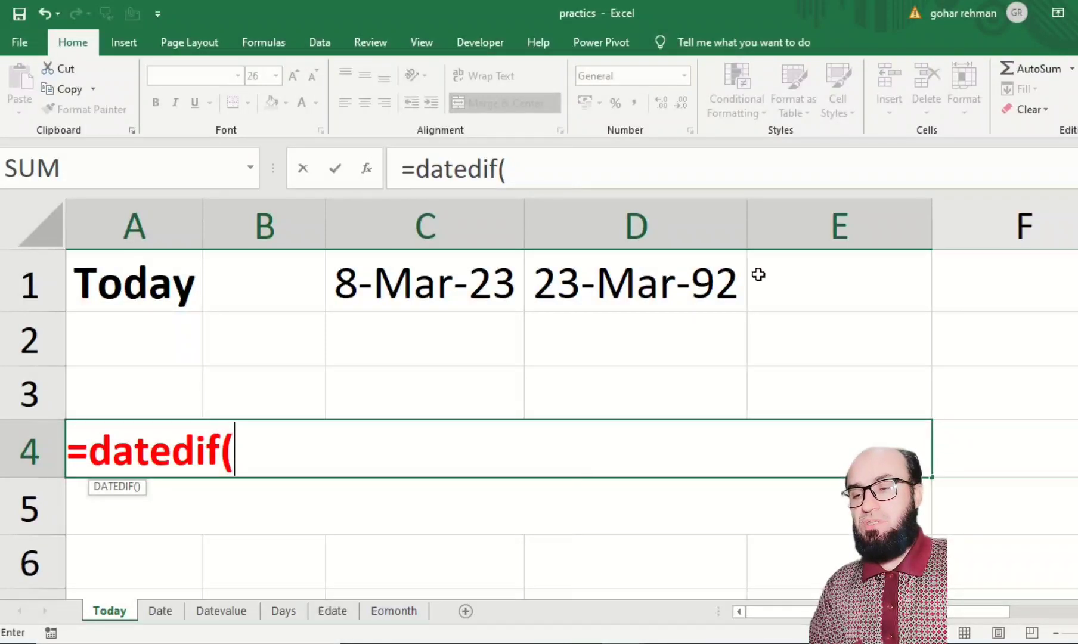
click(682, 288)
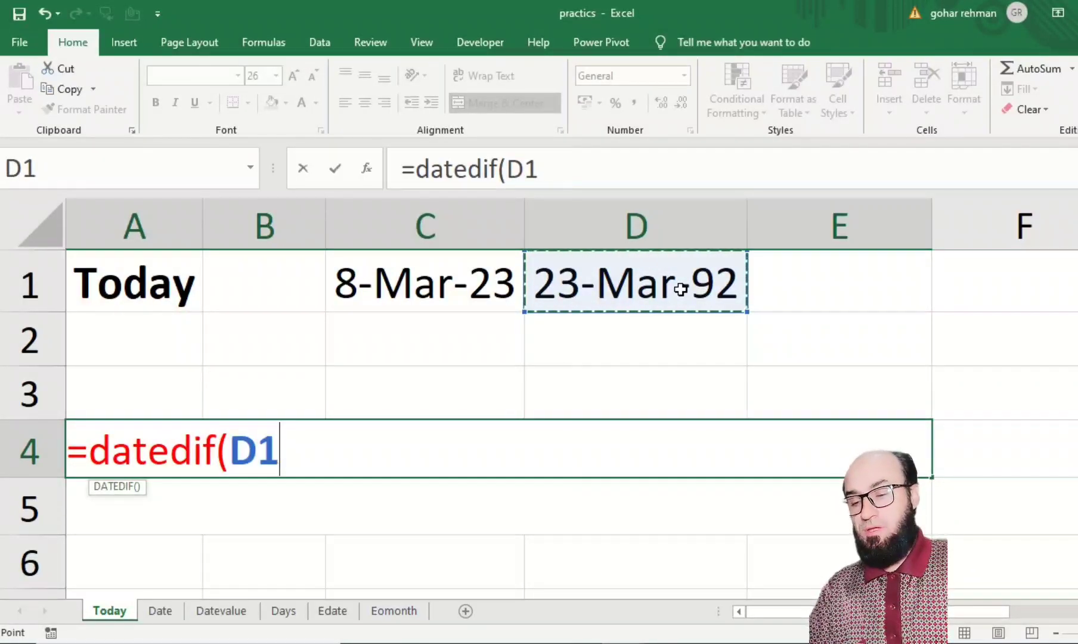
text(,)
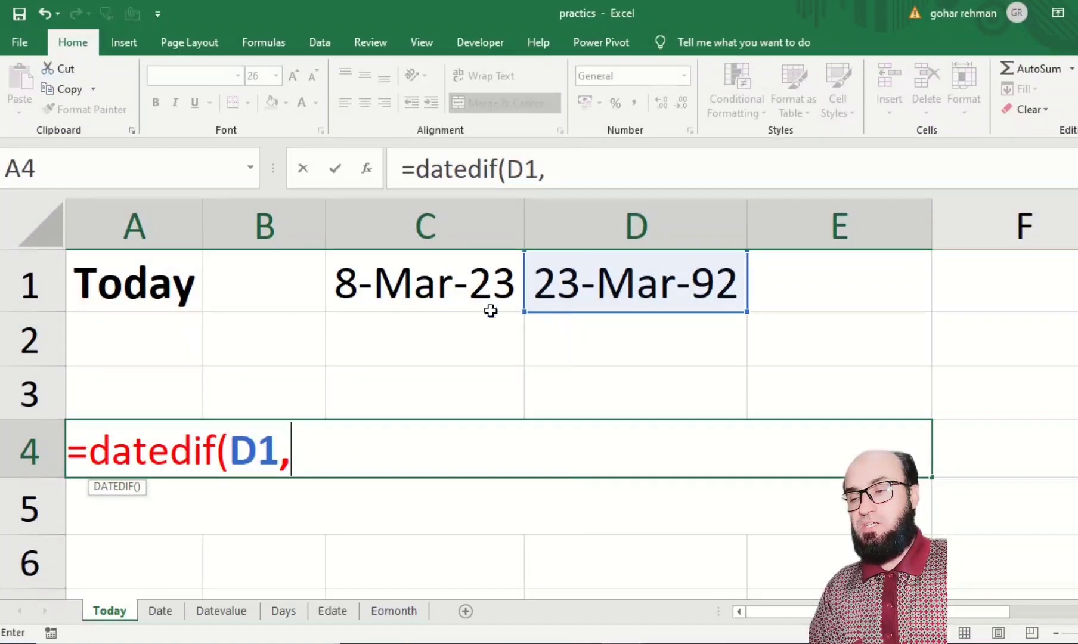
click(420, 299)
text(,)
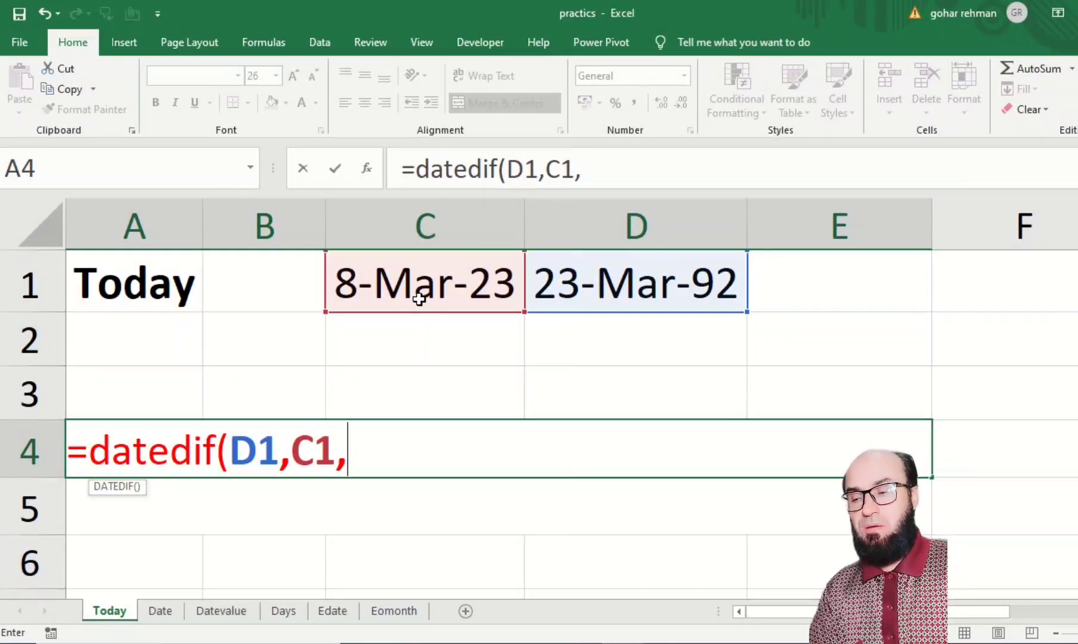
text(")
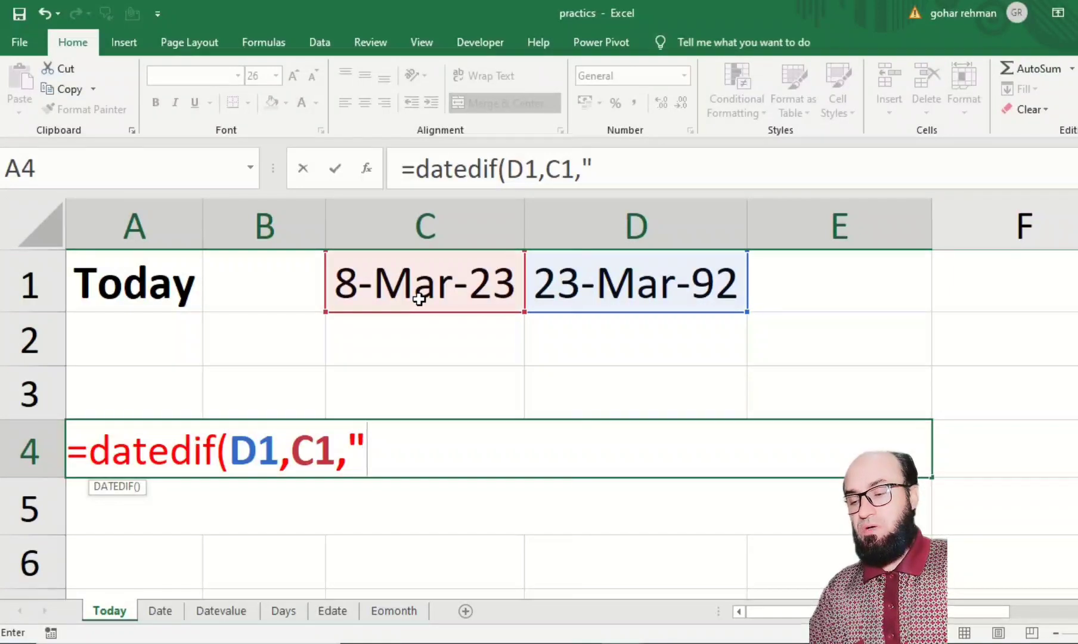
text(Y")
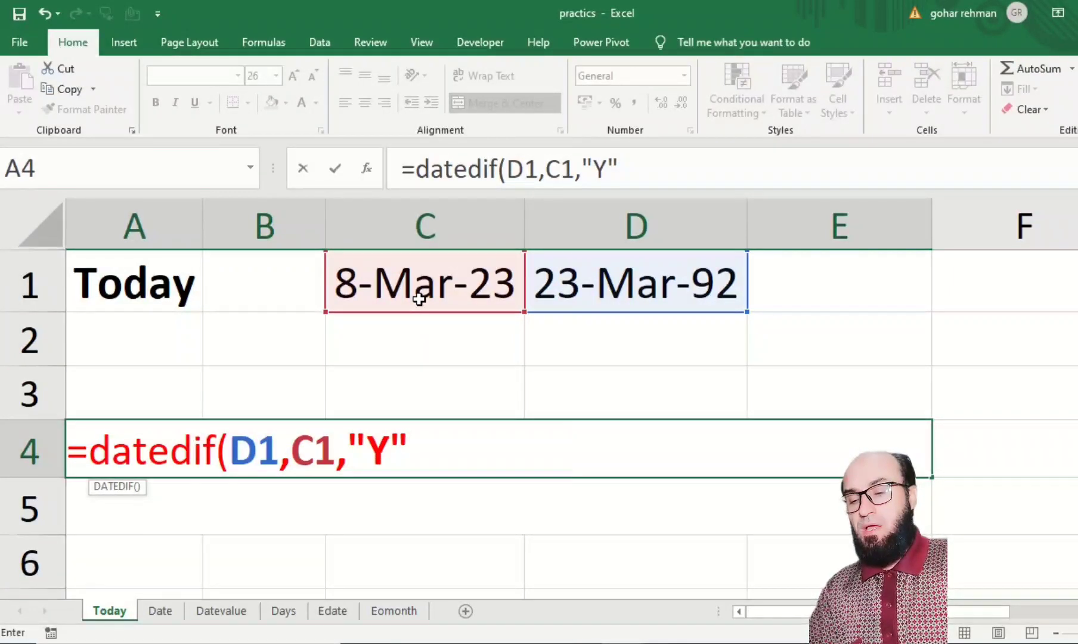
text())
key(Return)
key(Up)
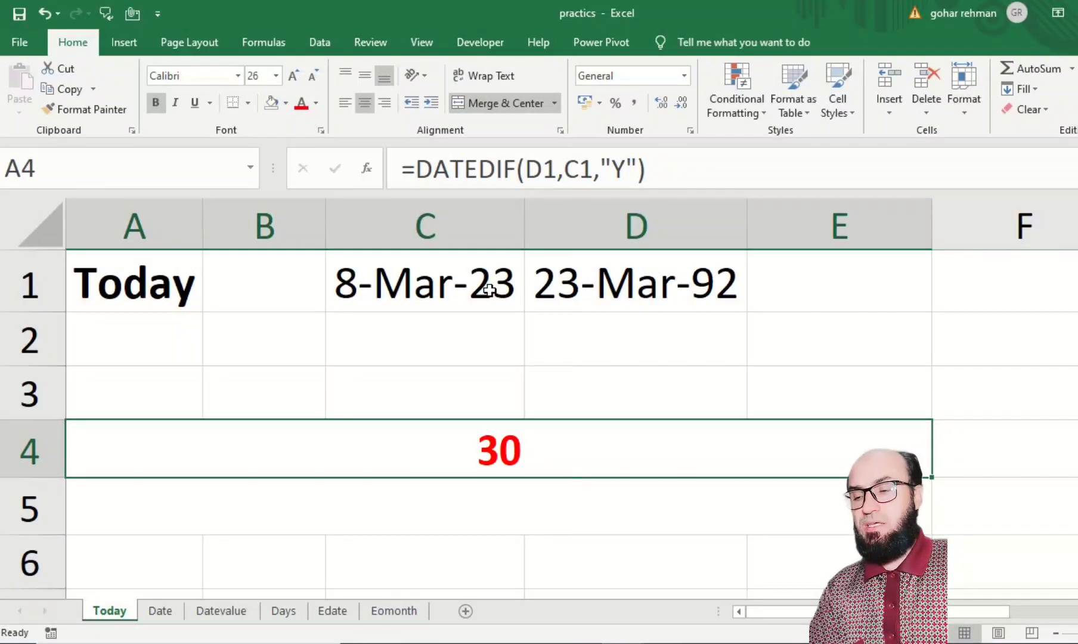
key(F2)
key(Left)
key(Left)
key(Left)
key(Left)
key(Left)
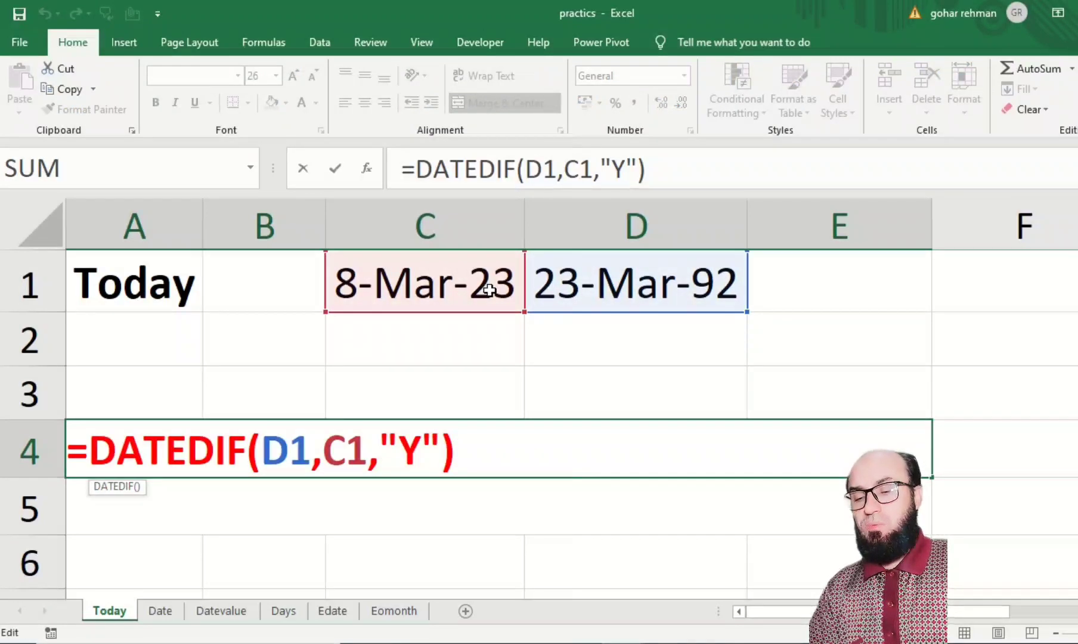
key(Return)
key(Up)
key(F2)
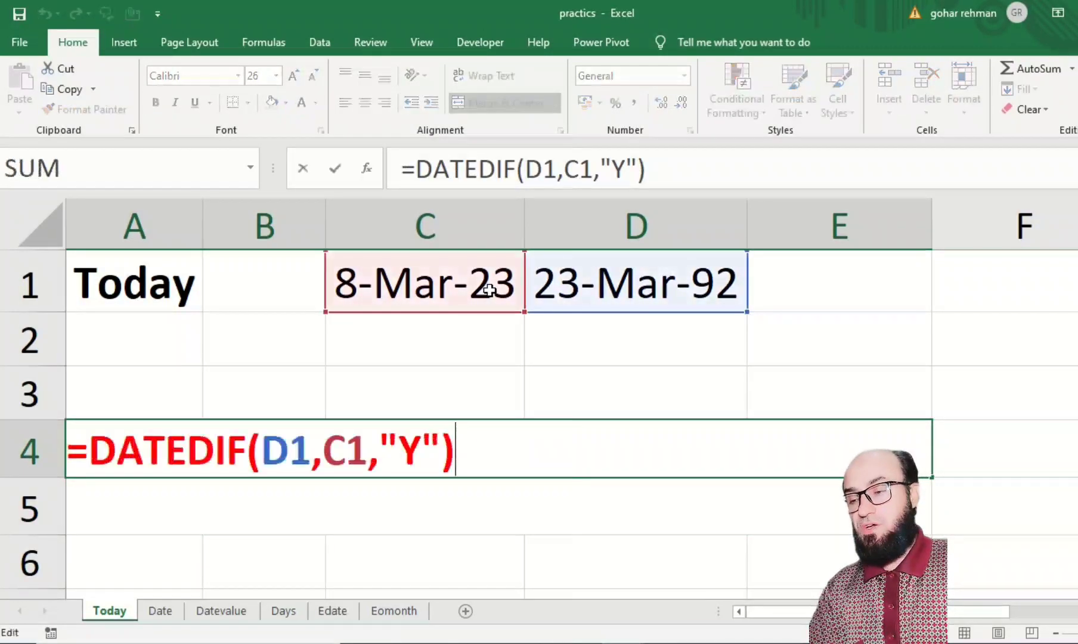
key(Left)
key(Left)
key(Left)
key(Left)
key(Left)
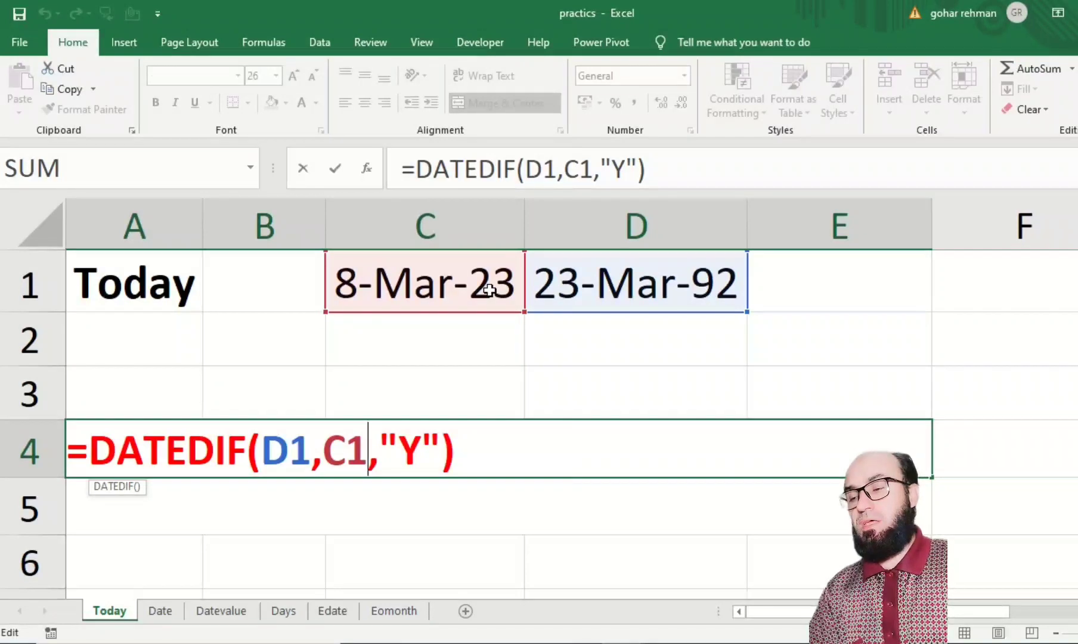
key(Return)
key(Up)
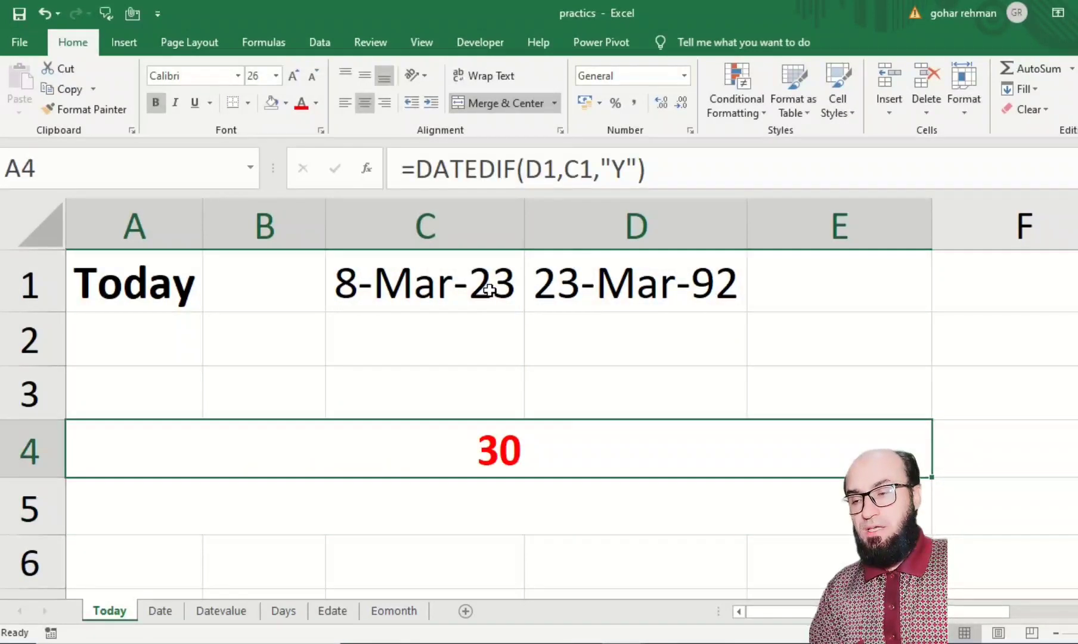
click(458, 284)
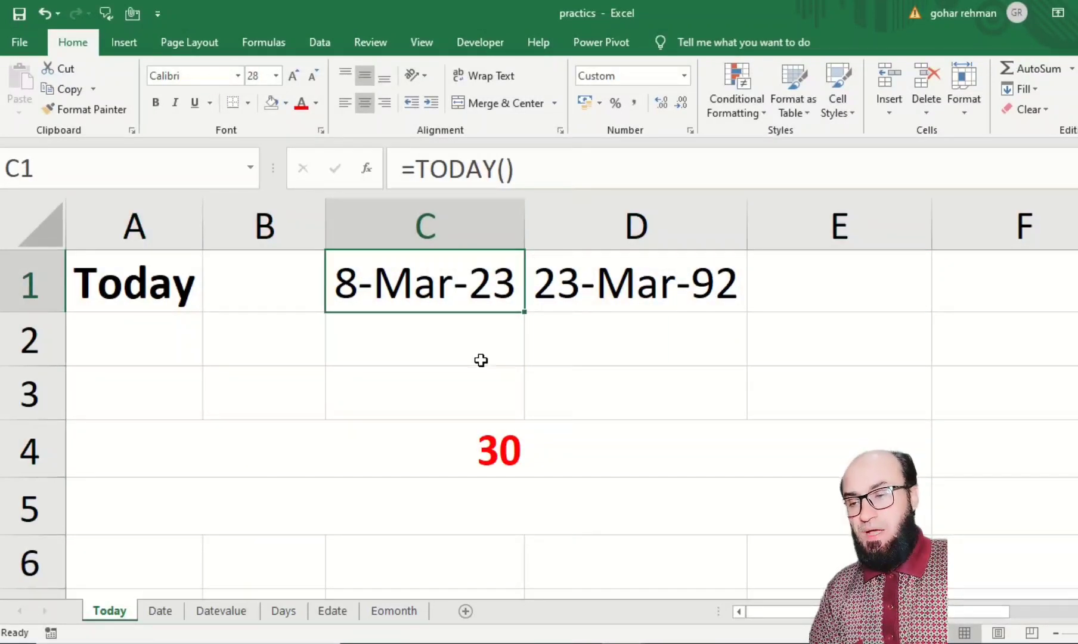
- Replace the C1 reference in the A4 formula with TODAY(), making it =DATEDIF(D1,TODAY(),"Y")
double_click(458, 440)
key(Left)
key(Left)
key(Left)
key(Left)
key(Left)
key(Left)
key(Left)
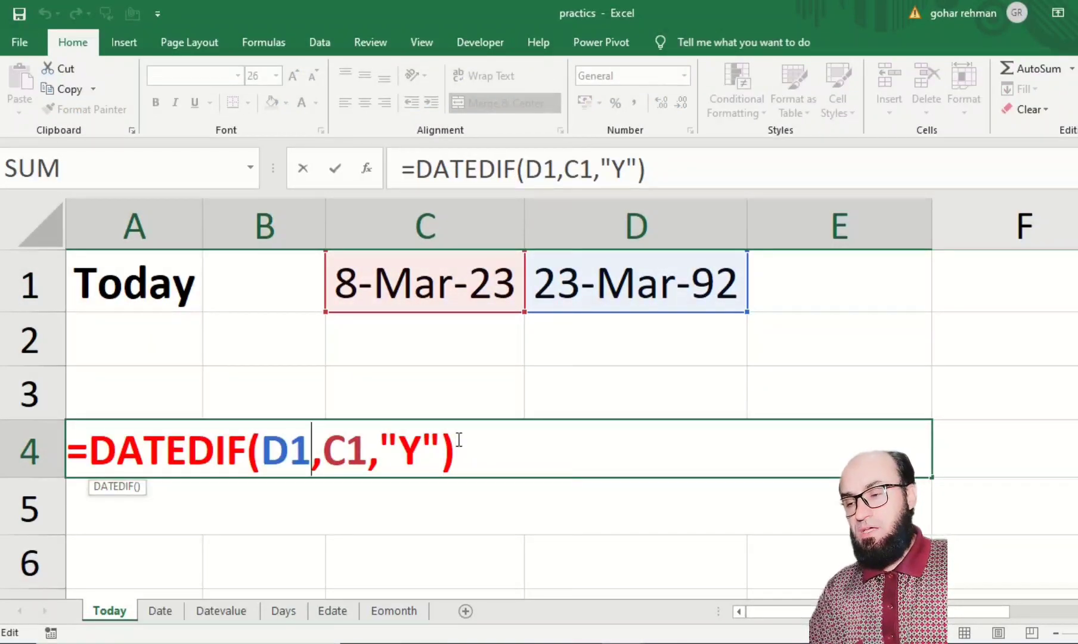
key(Right)
key(Right)
key(Right)
key(BackSpace)
key(BackSpace)
key(BackSpace)
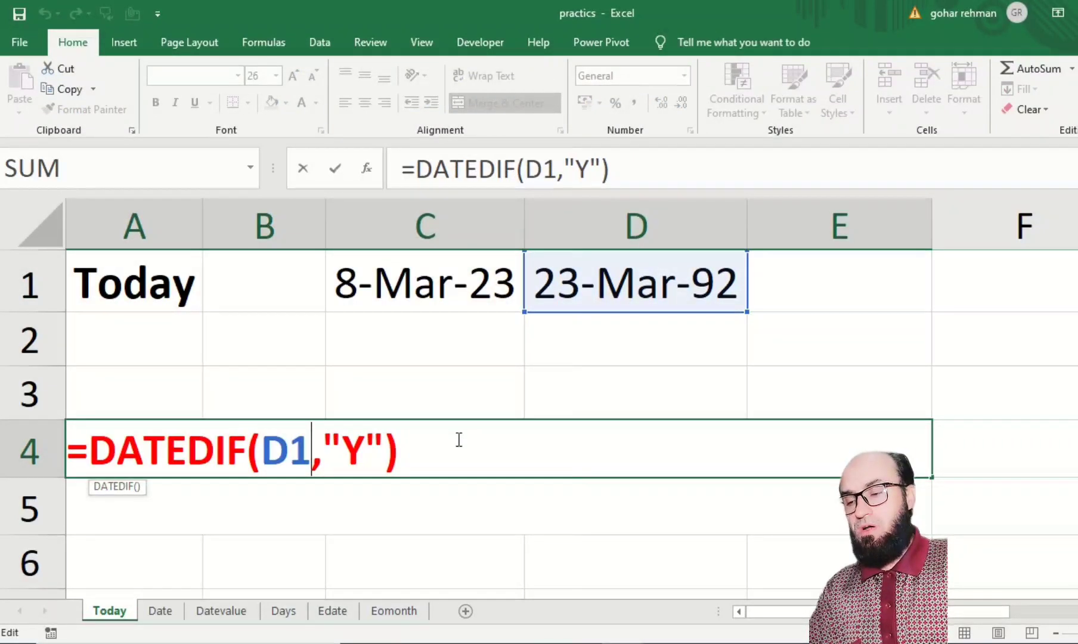
text(,toda,)
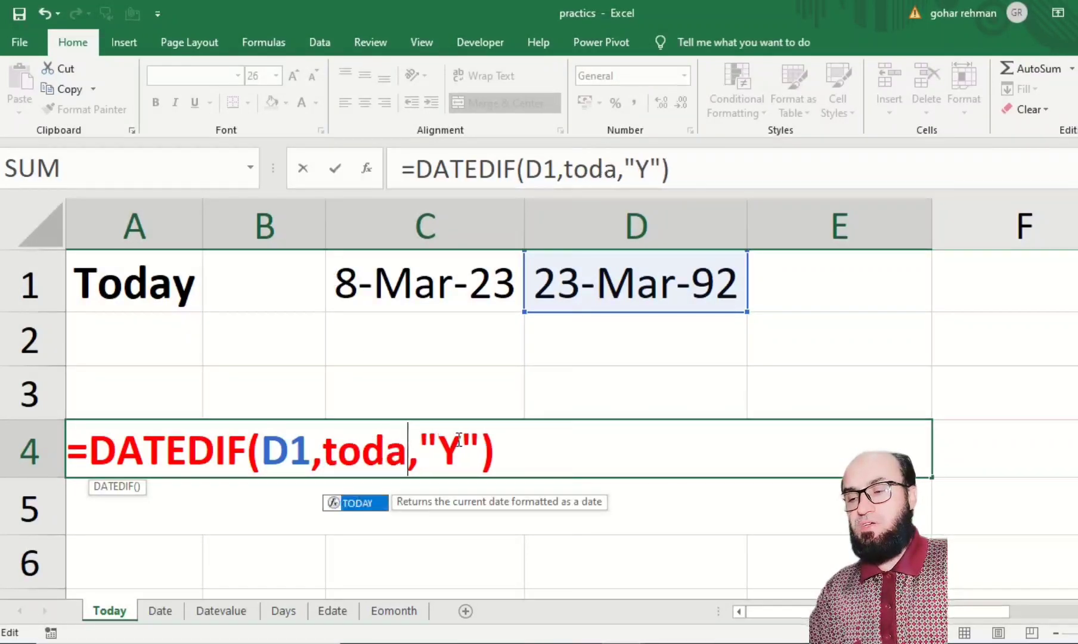
key(Tab)
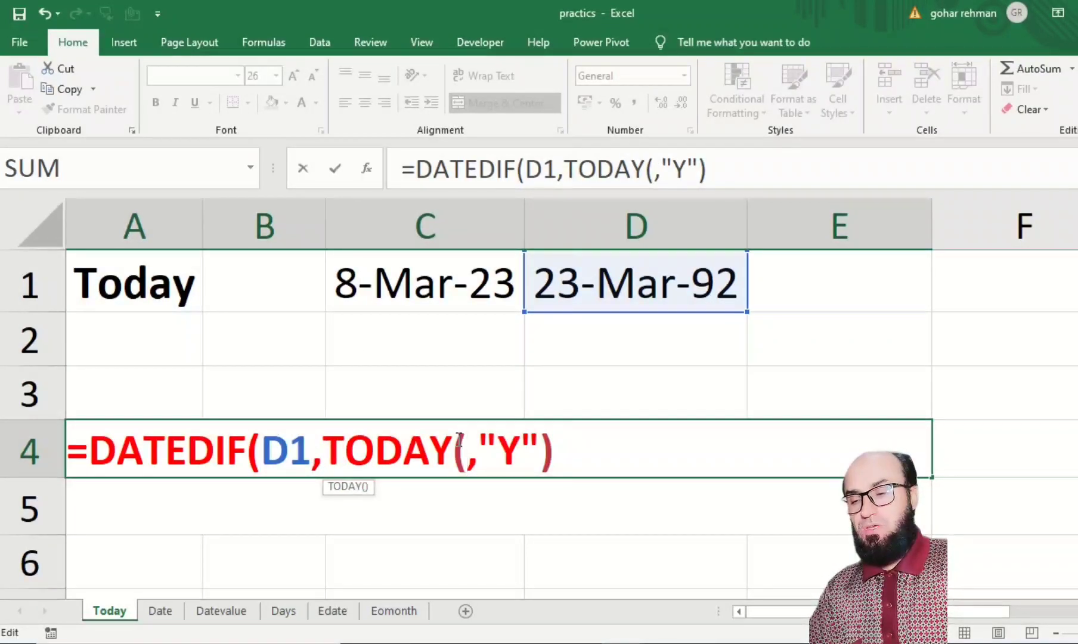
text())
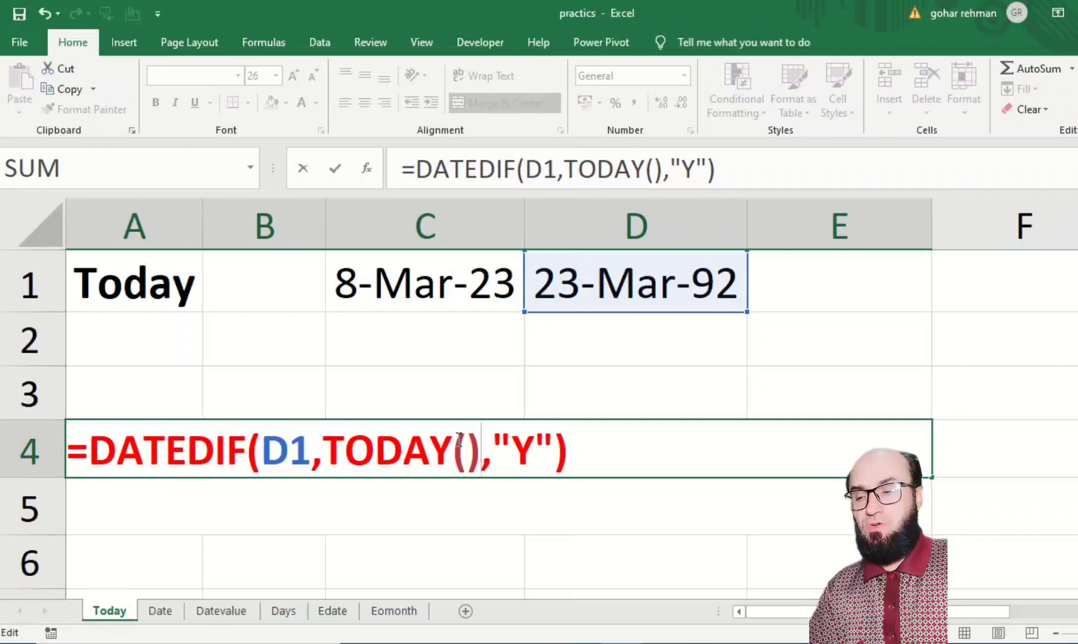
key(Return)
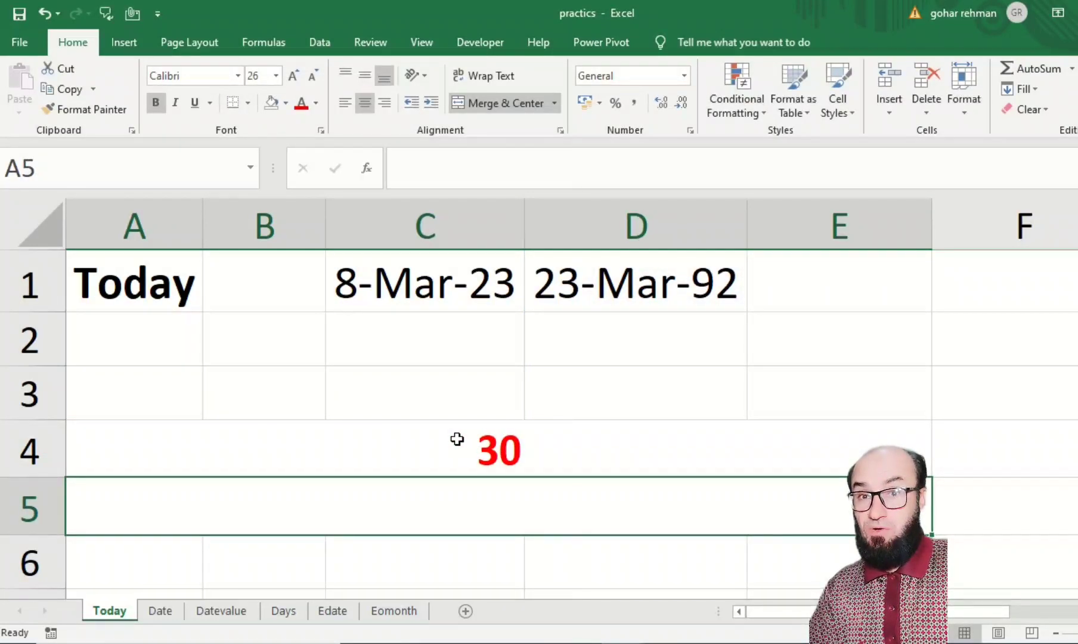
- Clear the TODAY formula from cell C1 and check the DATEDIF formula in A4
key(Up)
key(Up)
key(Up)
key(Up)
key(Right)
key(Right)
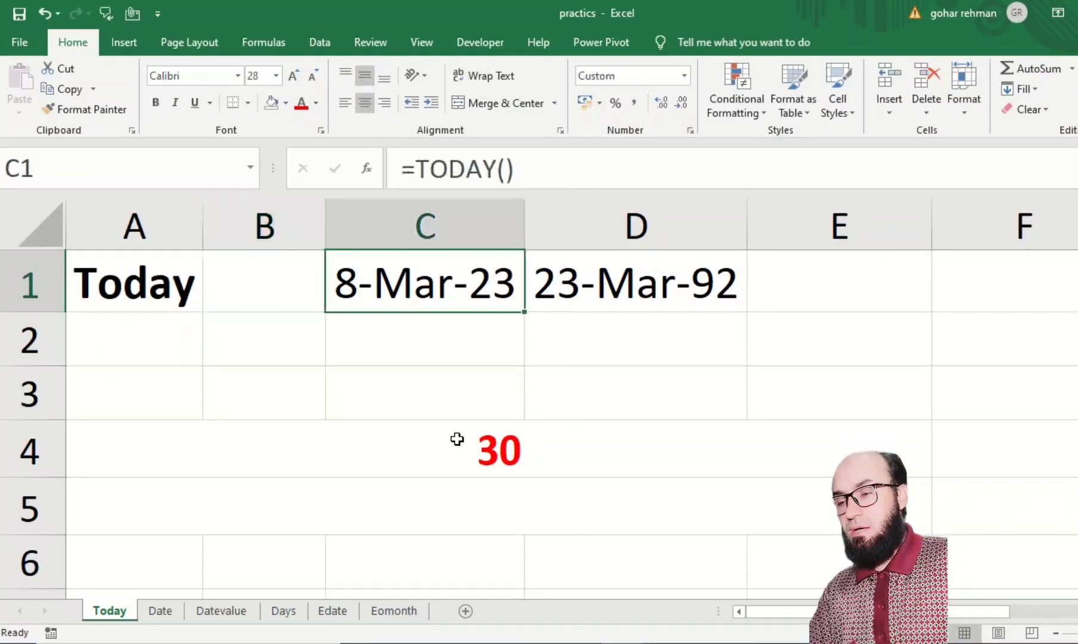
key(Delete)
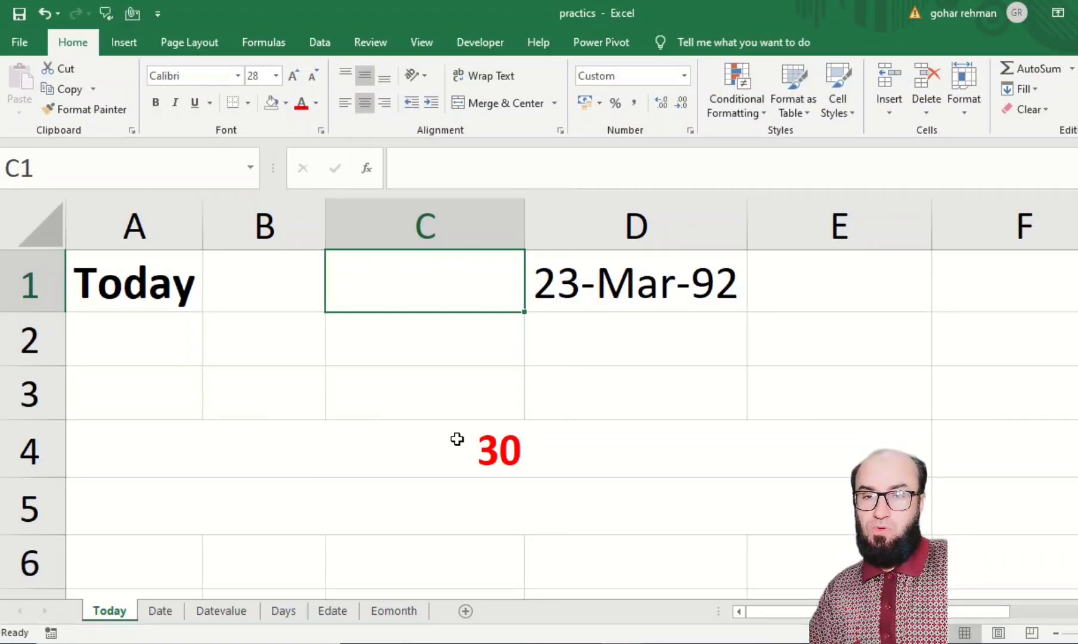
key(Down)
key(Down)
key(Down)
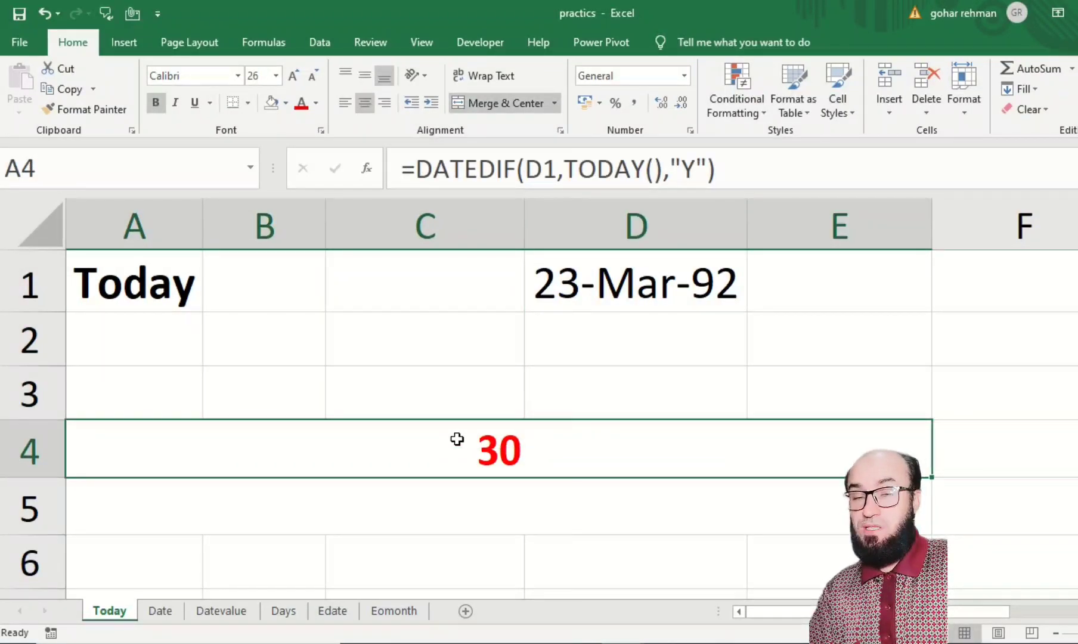
key(Up)
key(Up)
key(Up)
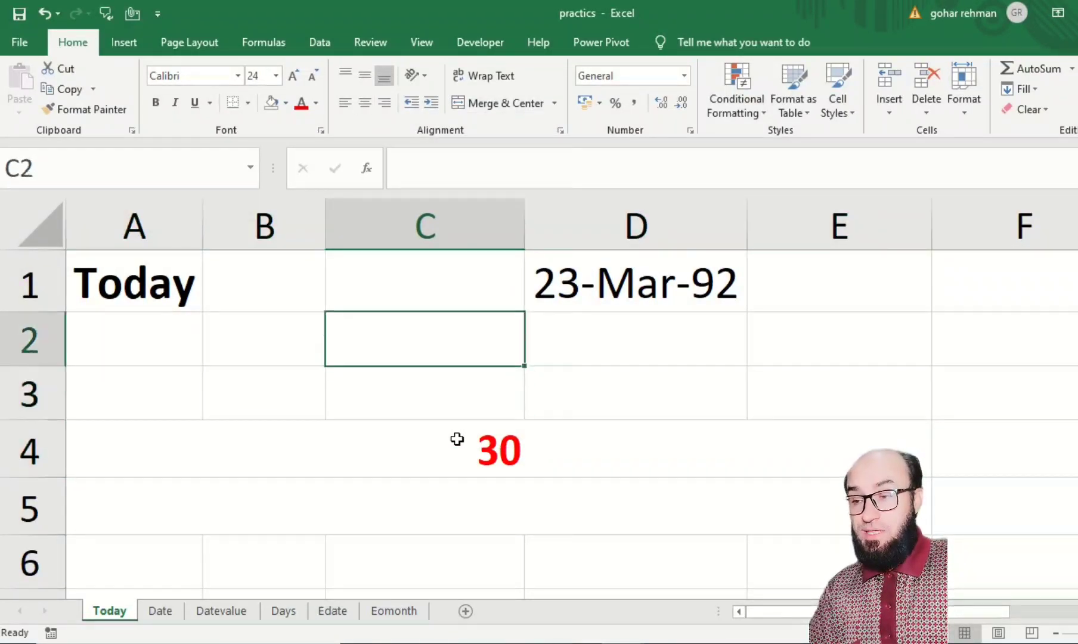
- Examine the DATEDIF formula in merged cell A4, including its nested TODAY function, without changing it
key(Down)
key(Down)
key(Down)
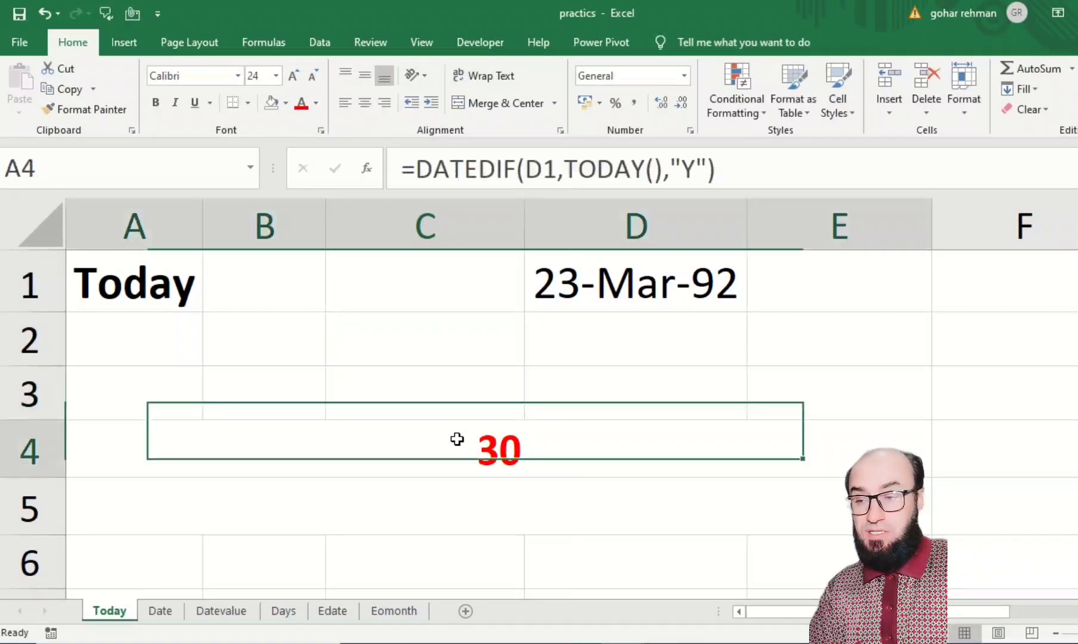
key(F2)
key(Left)
key(Left)
key(Left)
key(Left)
key(Left)
key(Left)
key(Left)
key(Left)
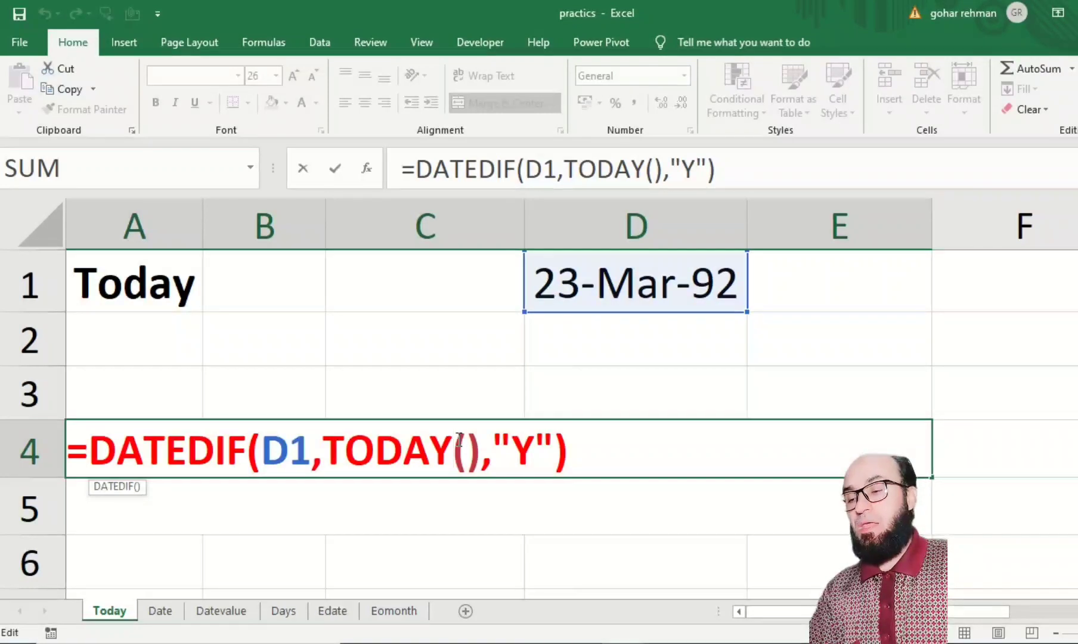
key(Return)
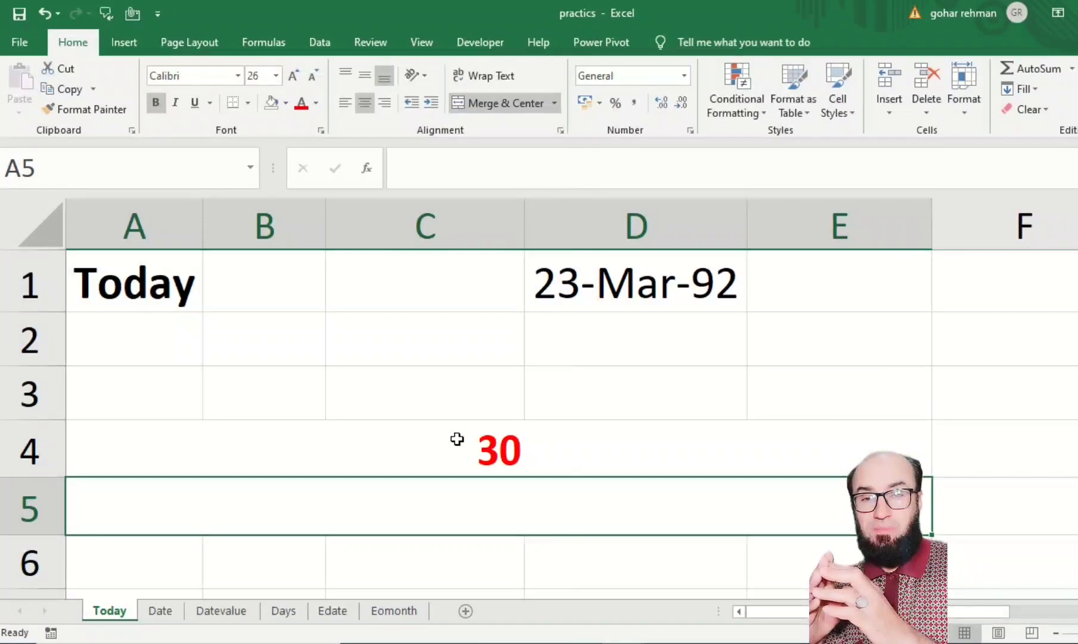
- Make the D1 reference in the A4 formula absolute, giving =DATEDIF($D$1,TODAY(),"Y")
click(659, 297)
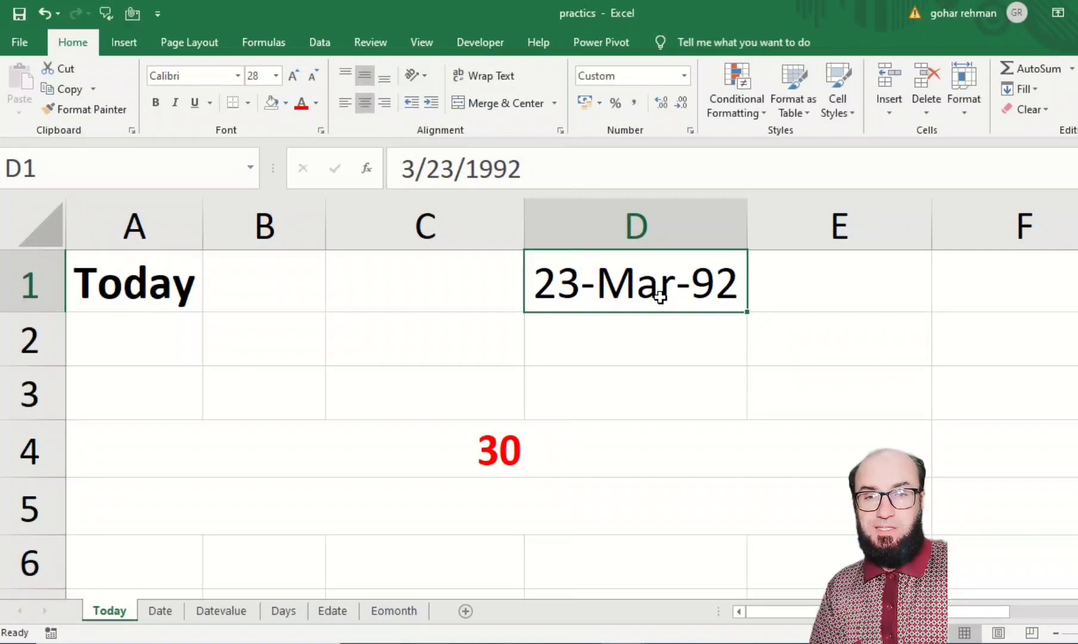
key(Down)
key(Down)
key(Down)
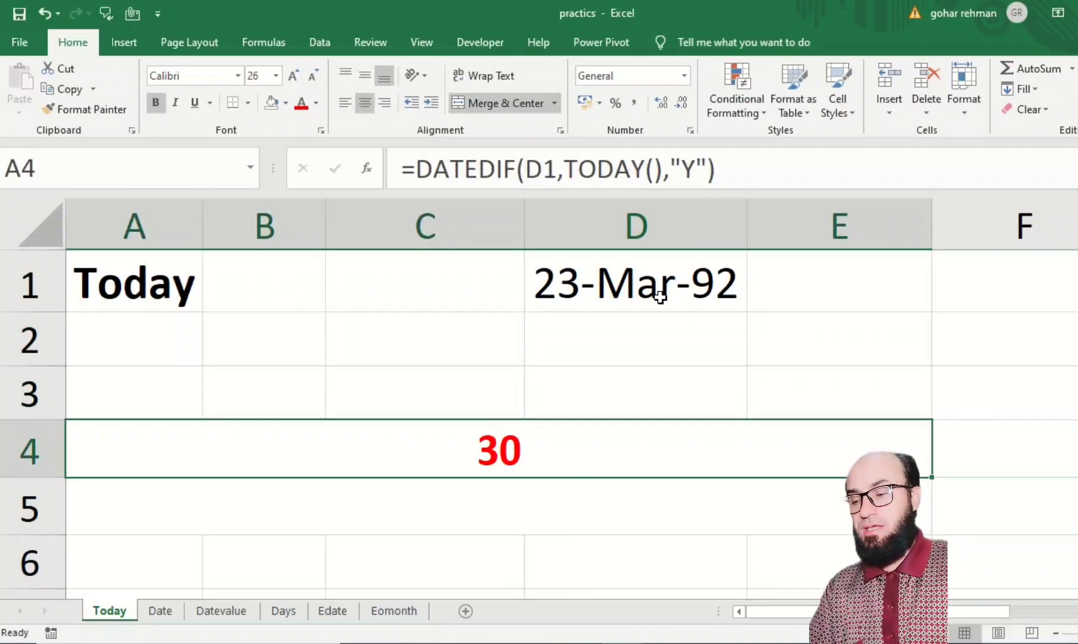
key(F2)
key(Left)
key(Left)
key(Left)
key(Left)
key(Left)
key(Left)
key(Left)
key(Left)
key(Left)
key(Left)
key(Left)
key(Left)
key(Left)
key(Left)
key(Left)
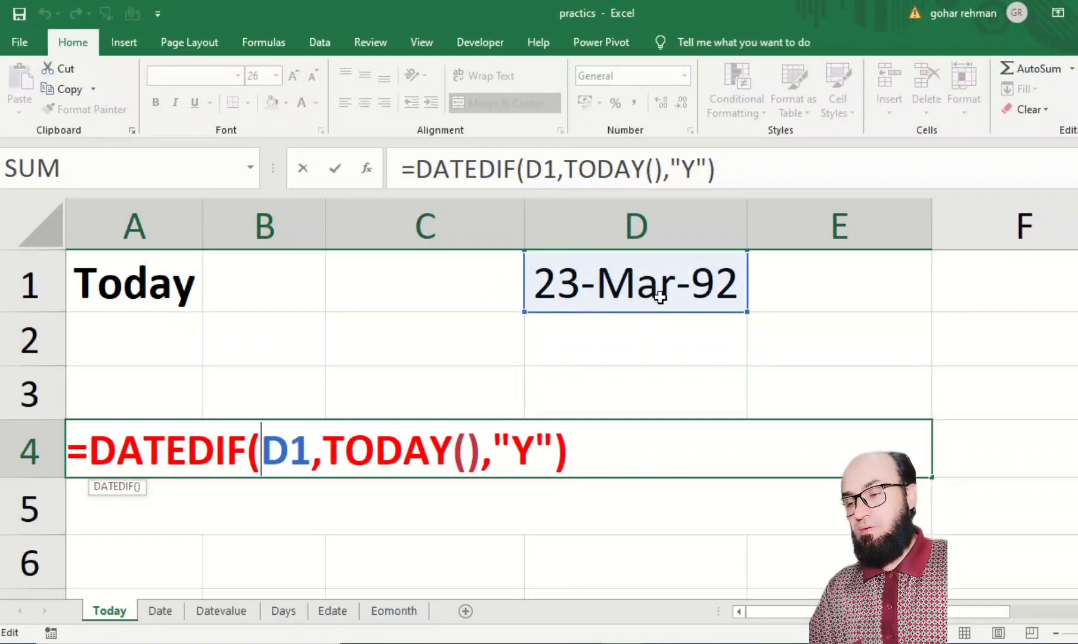
key(Right)
key(F4)
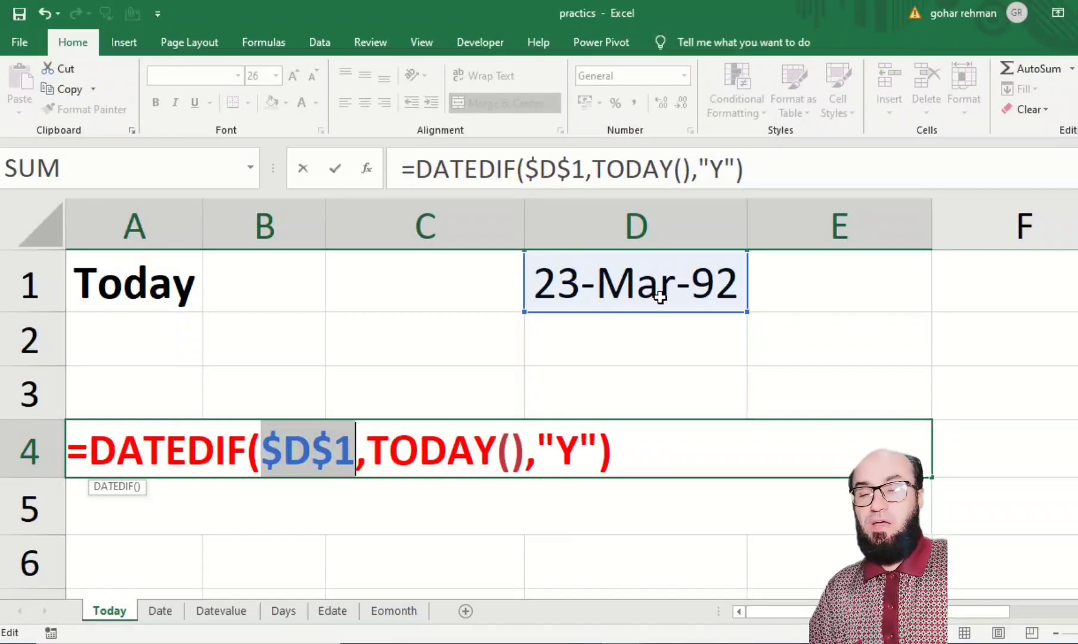
text(d)
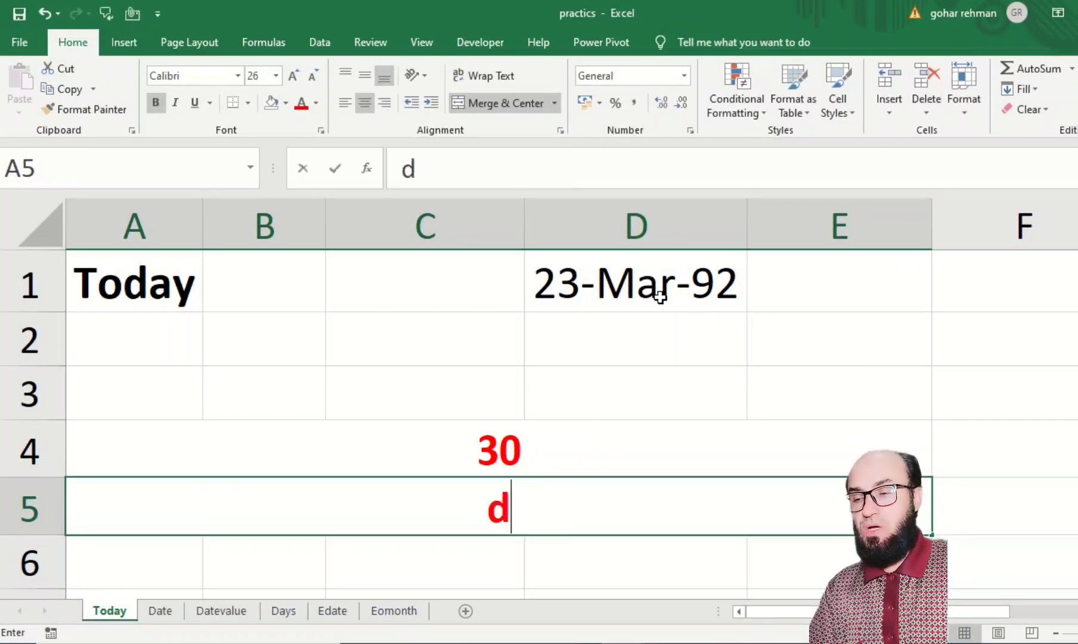
key(Escape)
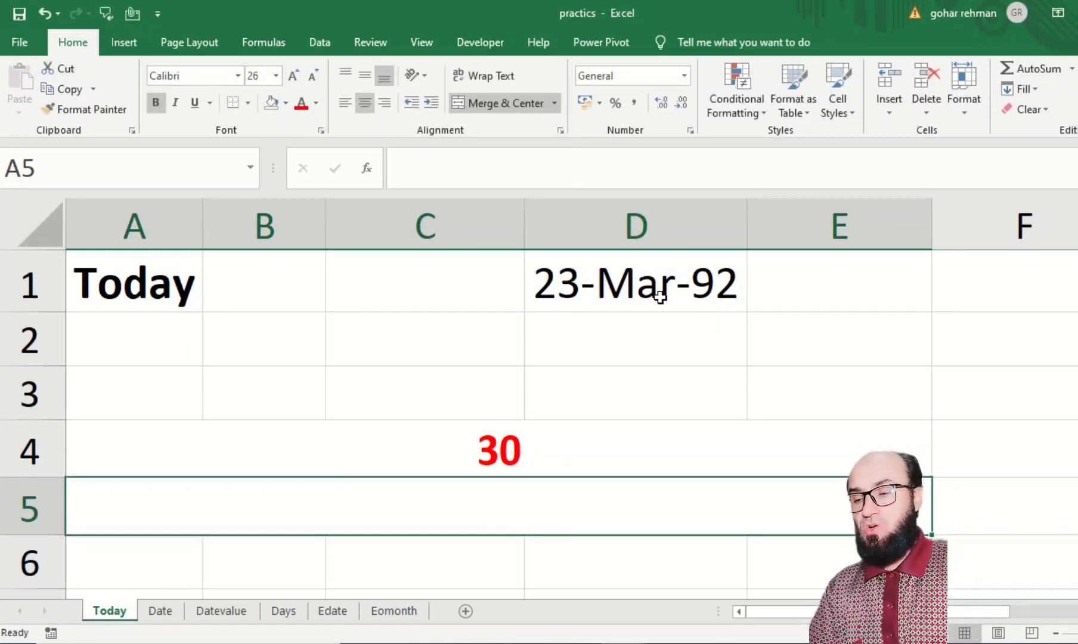
text(d)
key(Return)
key(Up)
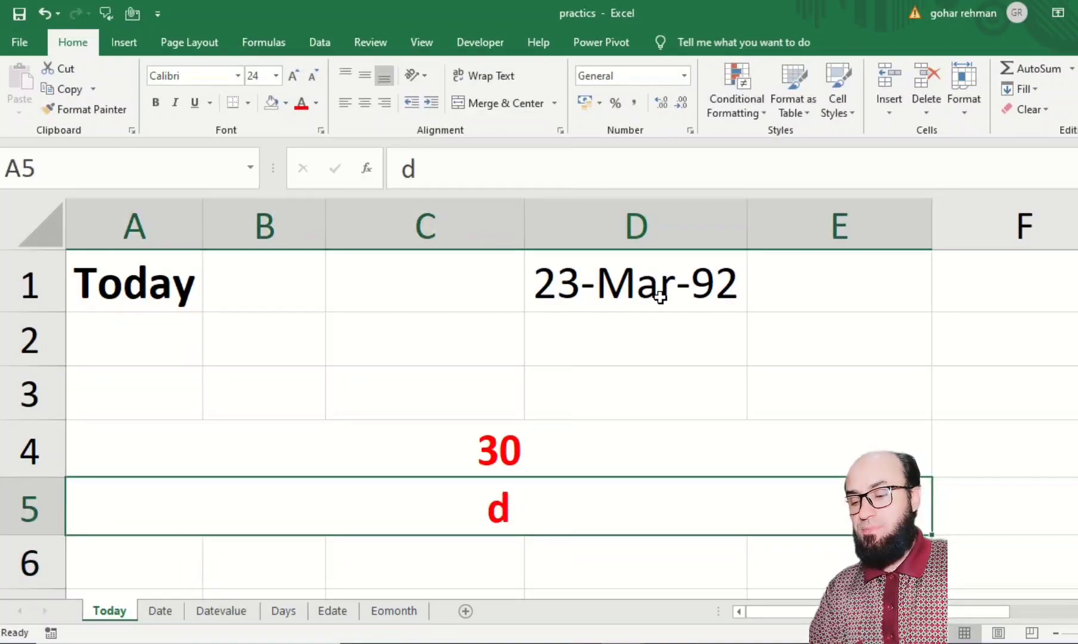
- Fill the A4 formula down into merged cell A5 and change its unit to days, giving =DATEDIF($D$1,TODAY(),"d")
key(ctrl+d)
key(F2)
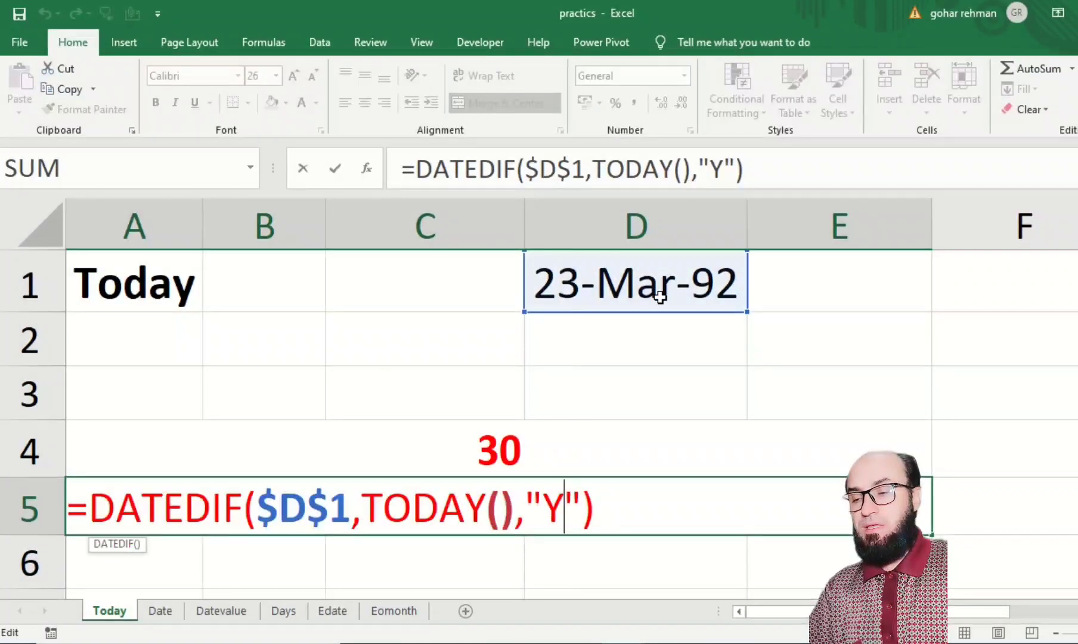
key(Left)
key(Left)
key(shift+Left)
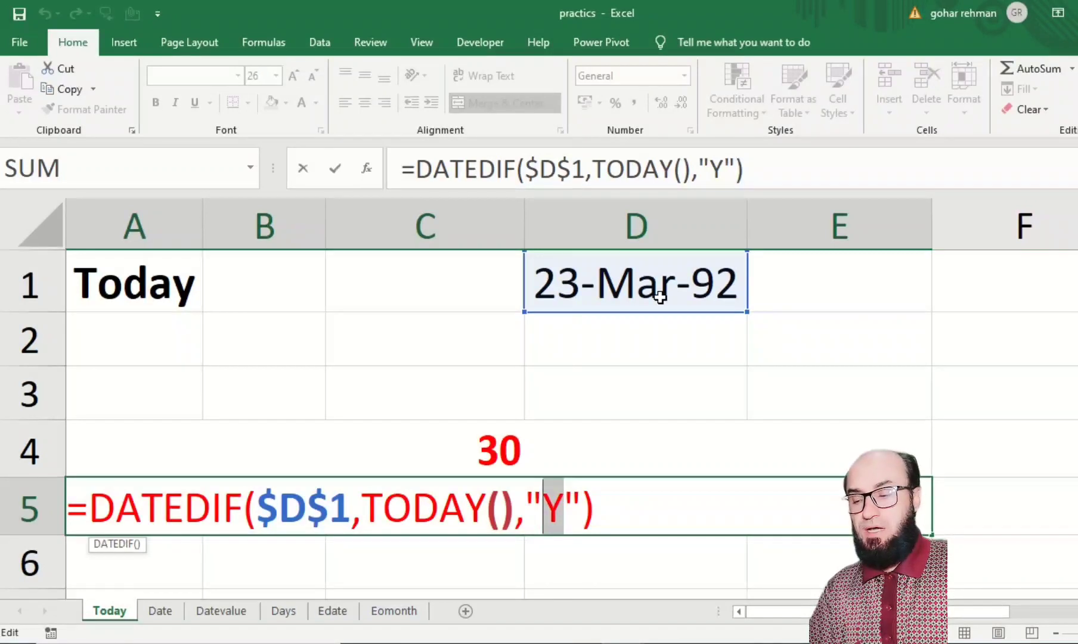
text(d)
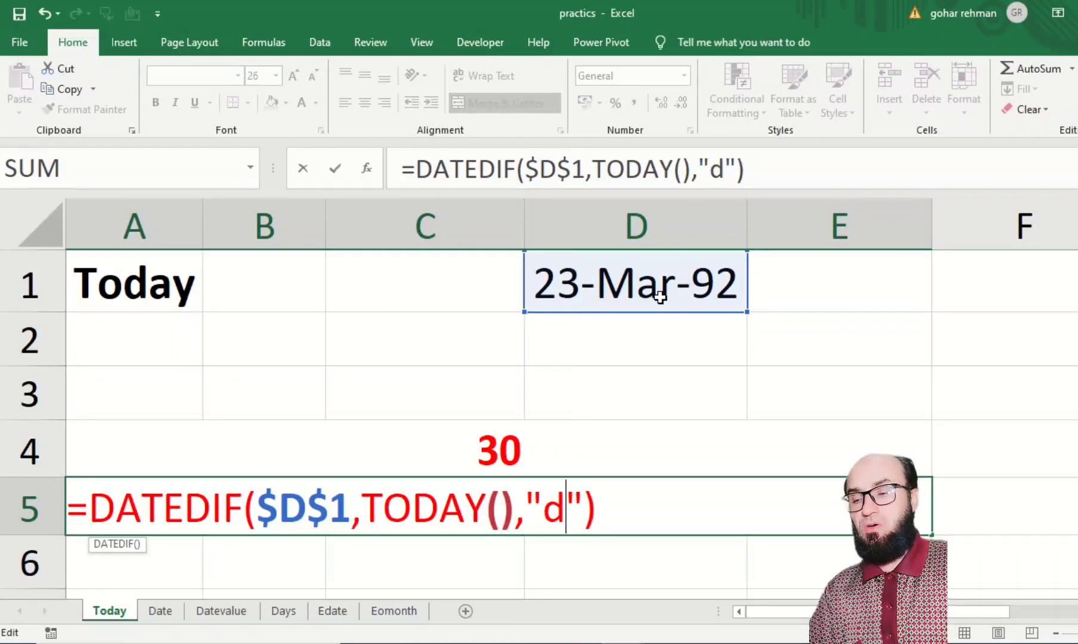
key(Return)
key(Up)
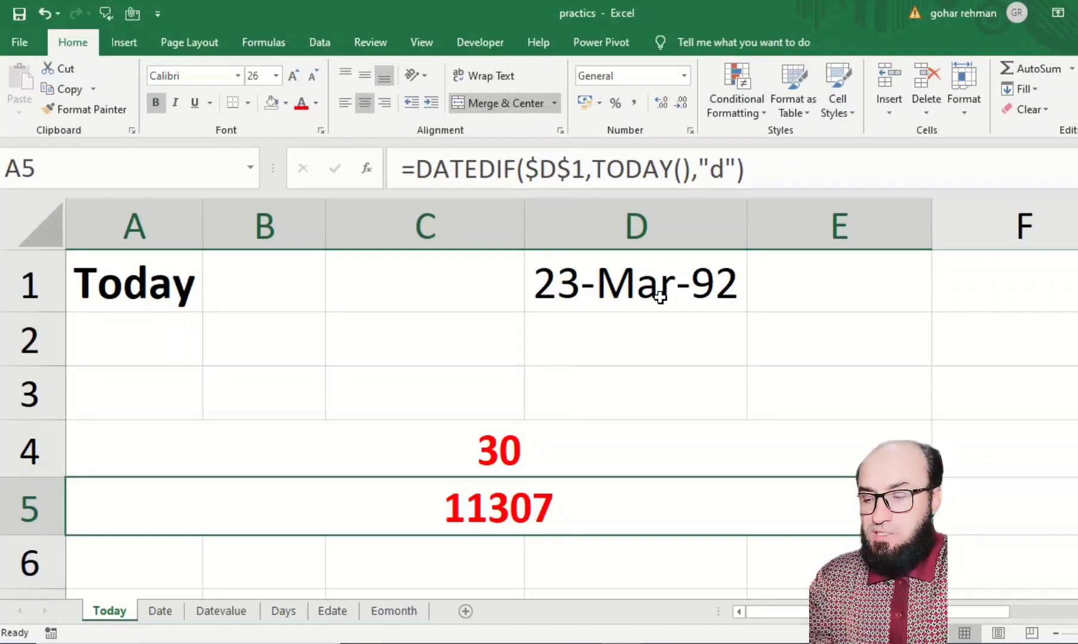
- Review the arguments of the days formula in A5 and leave it as it is
key(F2)
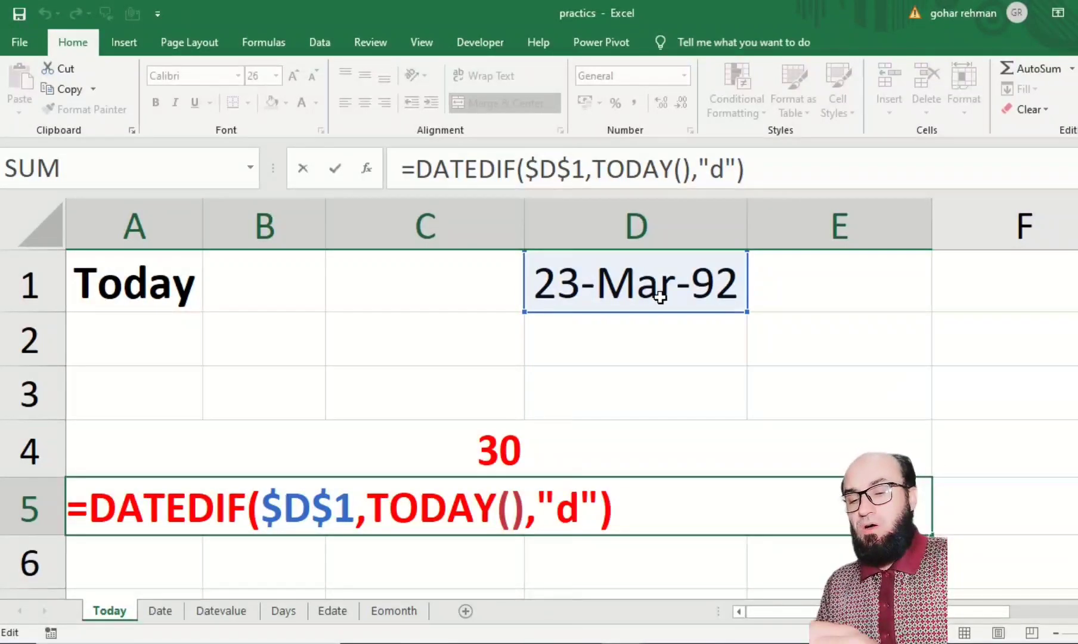
key(ctrl+Return)
key(Return)
key(Up)
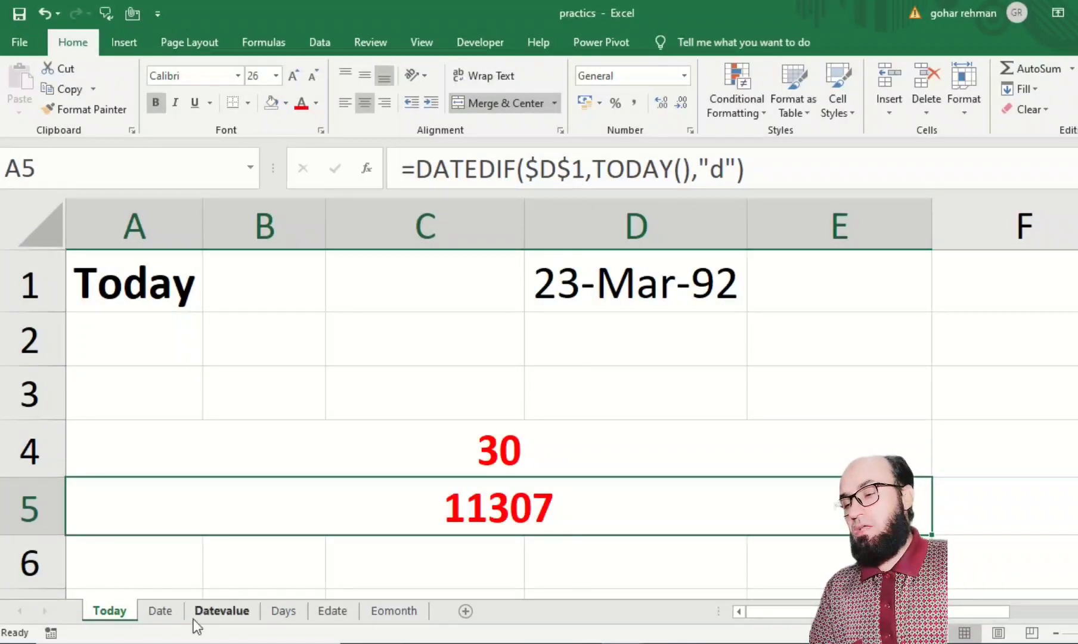
- Open the Date sheet and examine the Year, Month and Day columns in rows 2 and 3
click(161, 611)
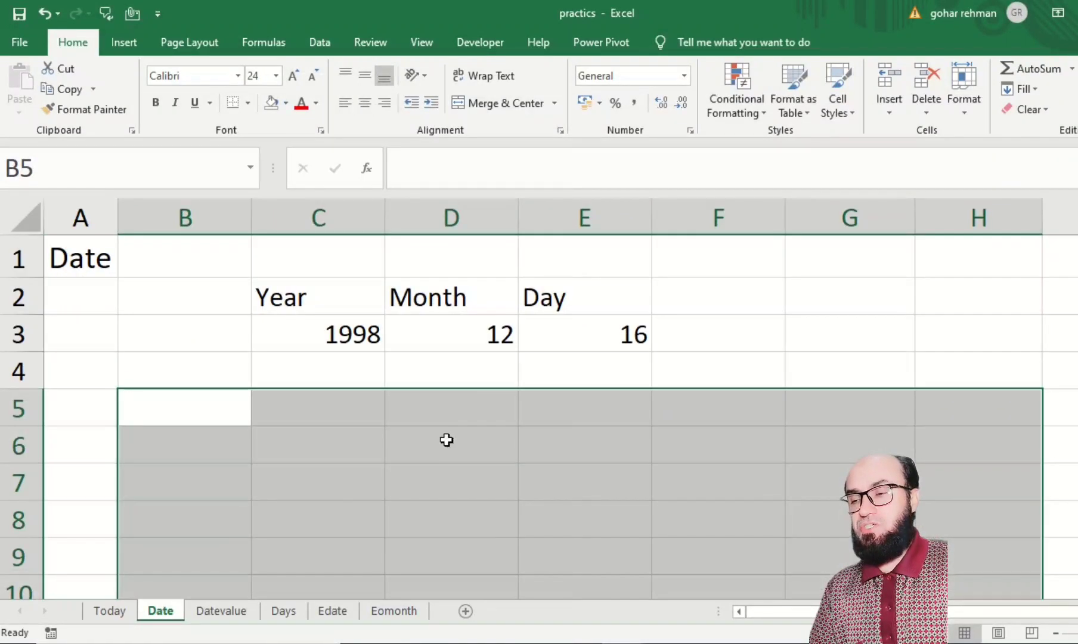
click(346, 398)
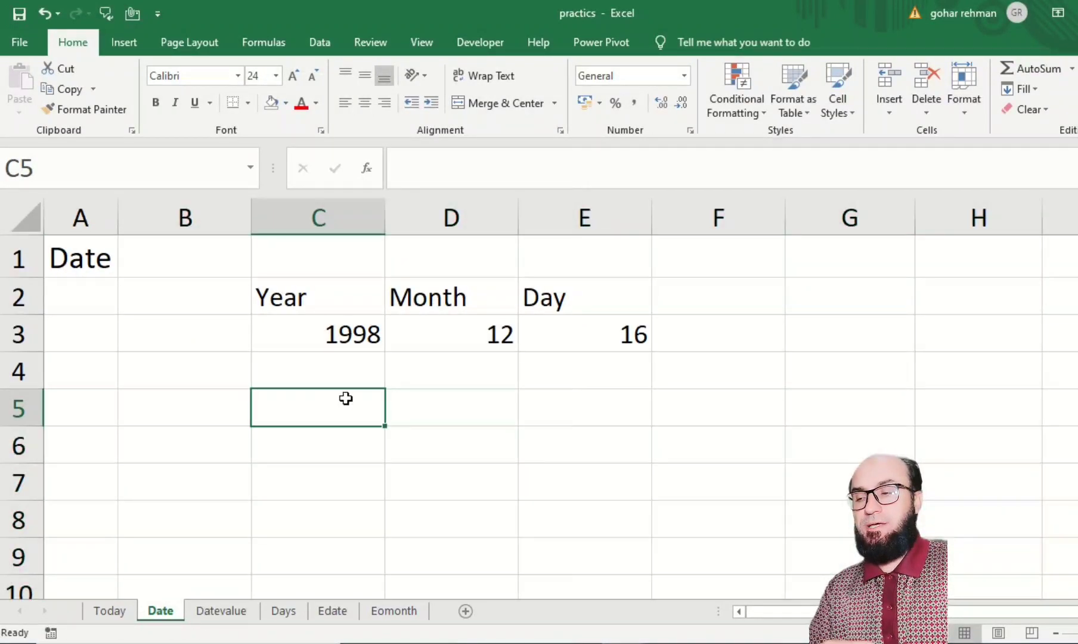
key(Up)
key(Up)
key(Up)
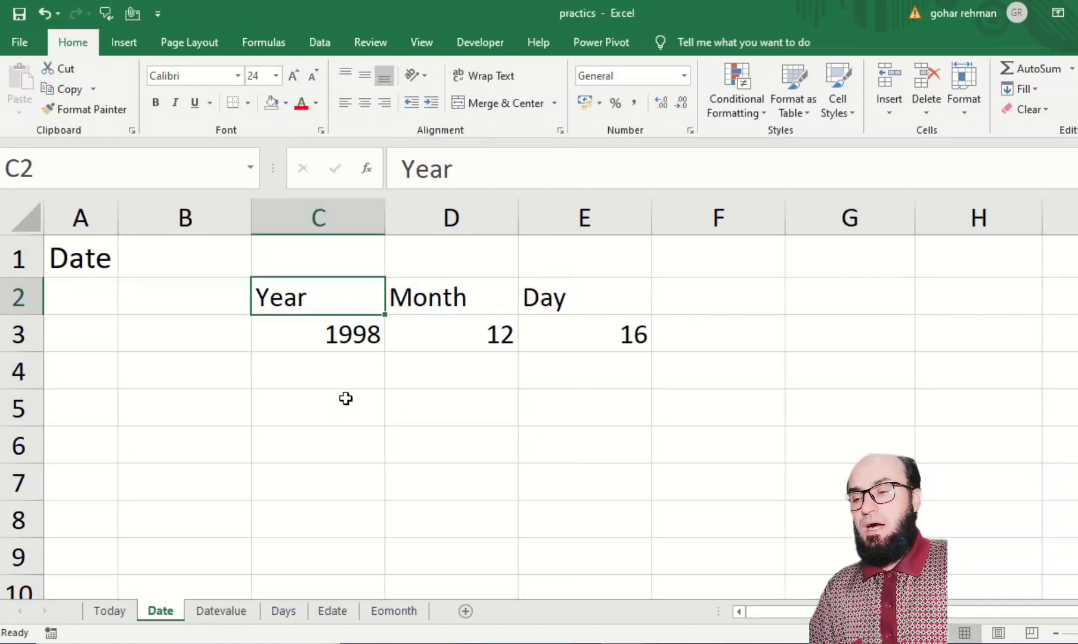
key(Down)
key(Up)
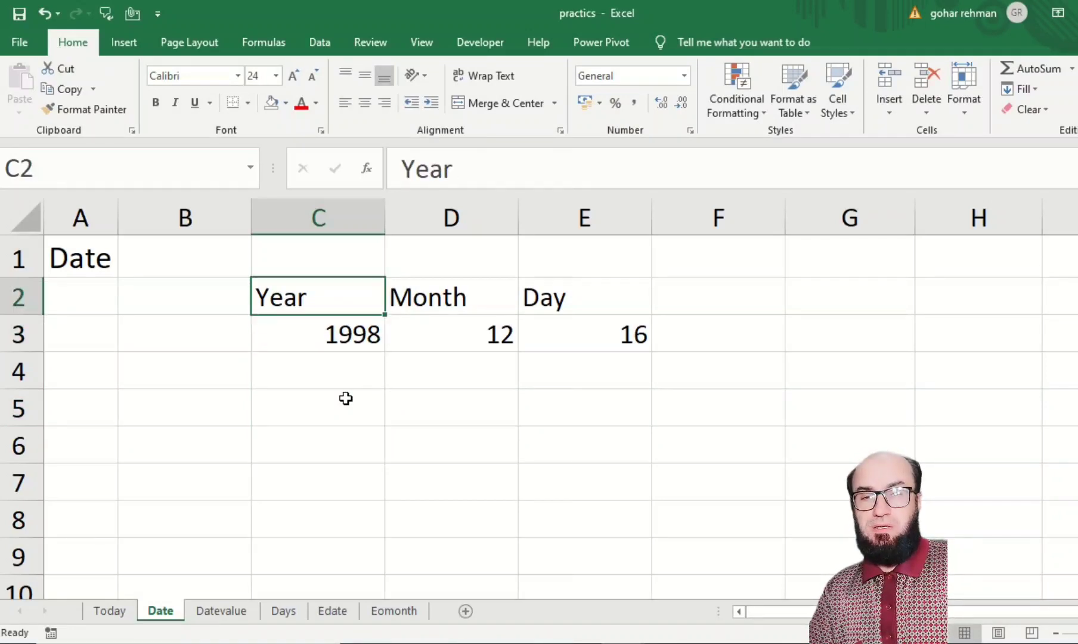
key(Down)
key(Up)
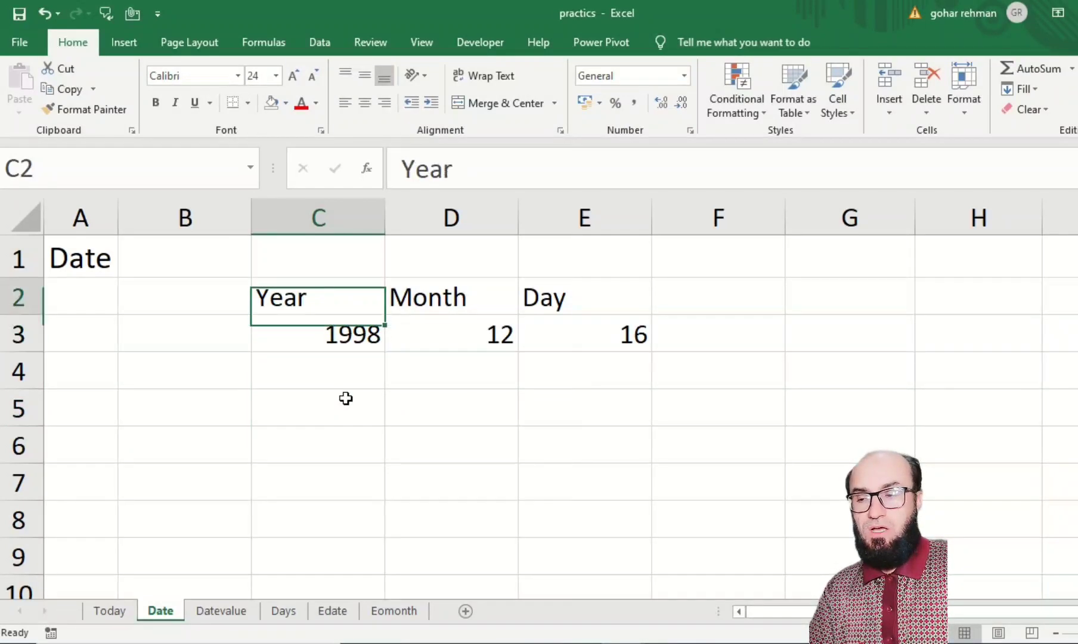
key(Right)
key(Right)
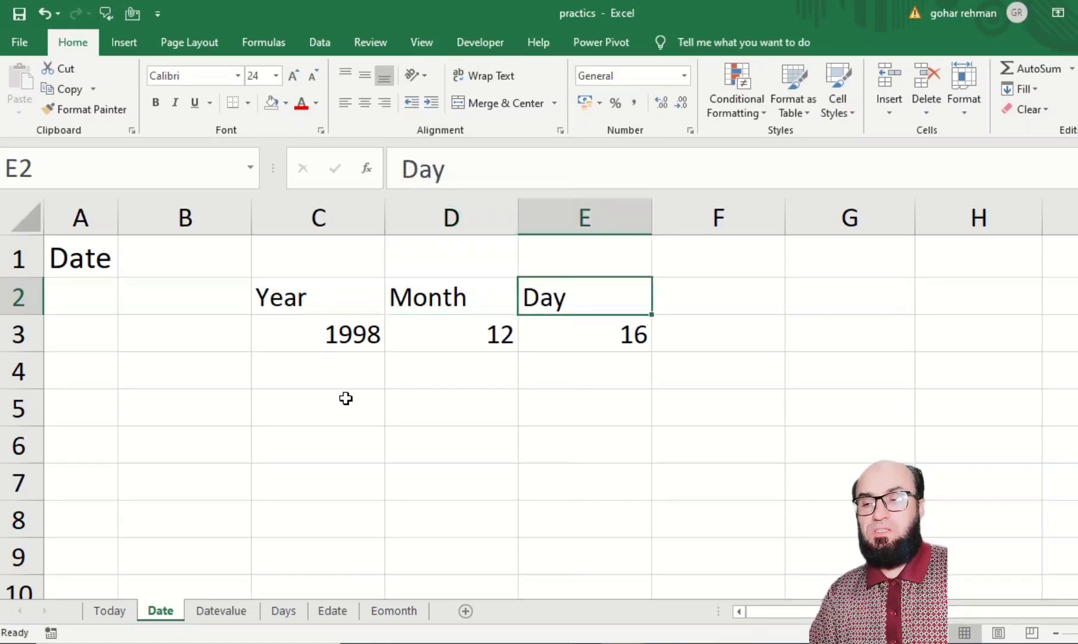
- Enter the label DATE:- in cell B5 of the Date sheet
key(Down)
key(Down)
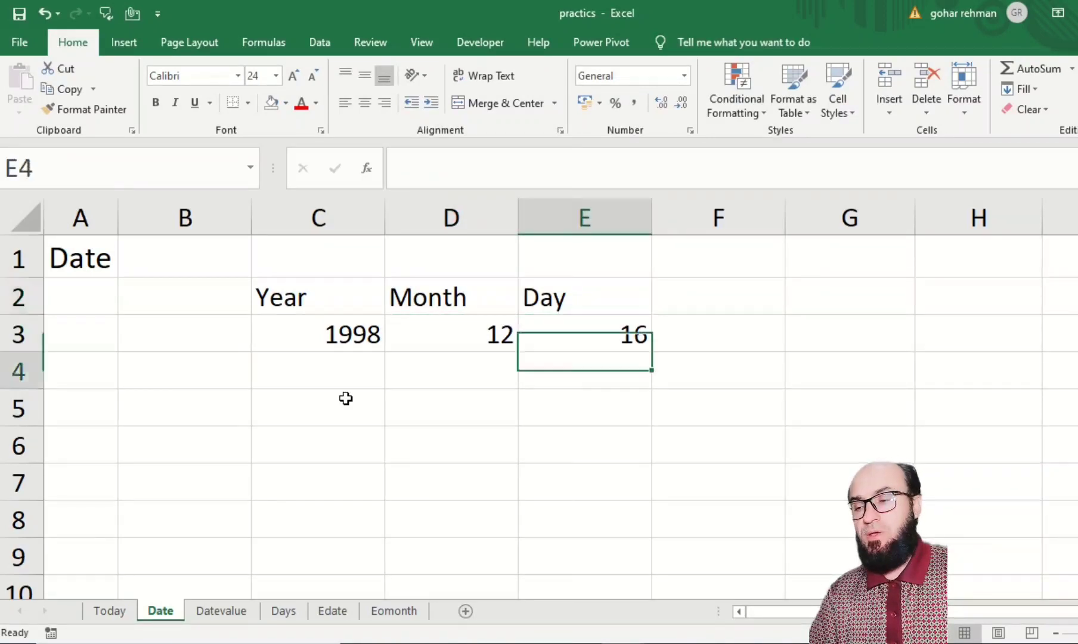
key(Down)
key(Left)
key(Left)
key(Left)
text(DT)
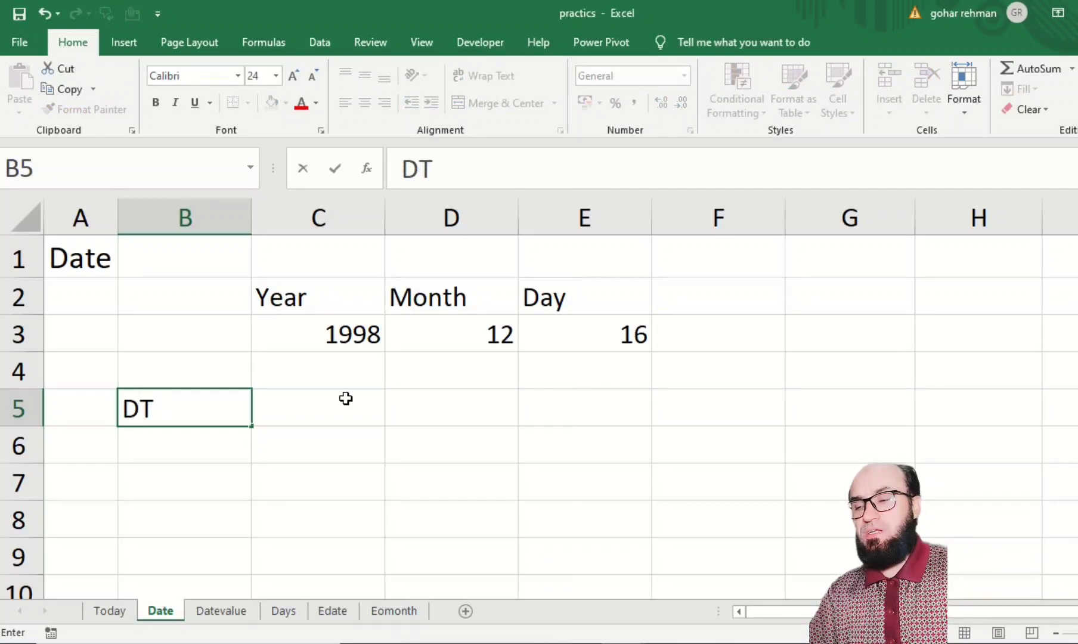
key(BackSpace)
text(ATE)
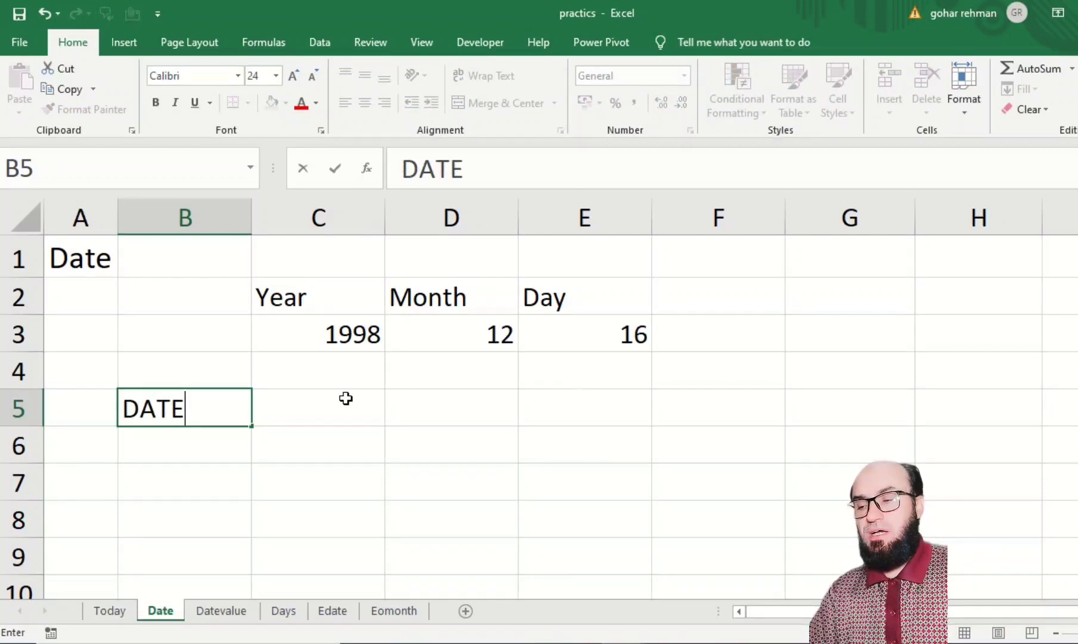
text(:-)
key(Return)
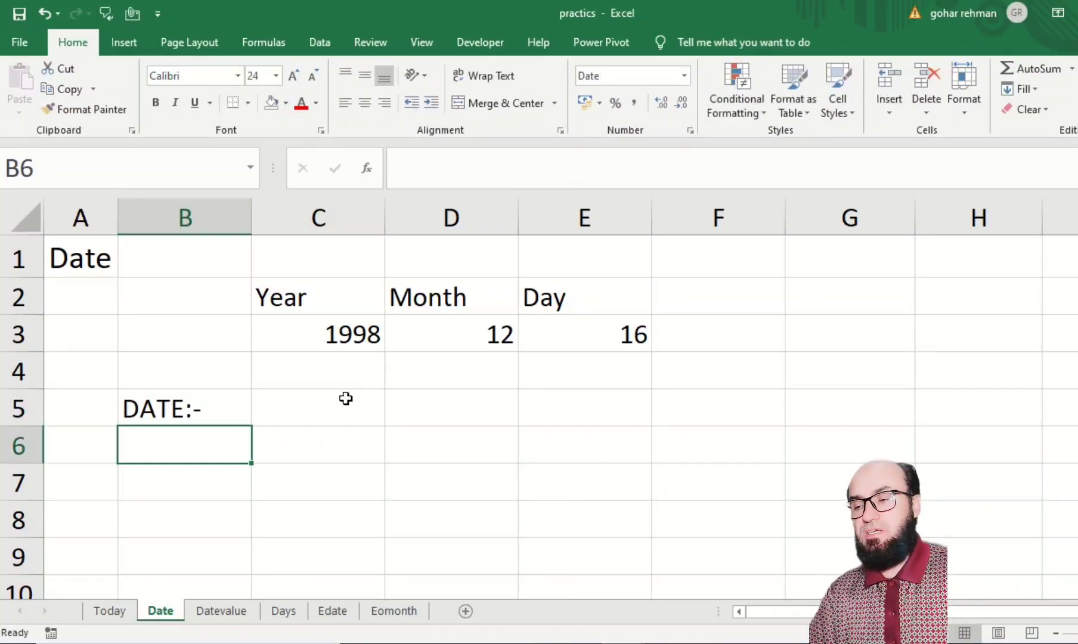
- Build a date in cell C5 from the year, month and day values in row 3 with =DATE(C3,D3,E3)
key(Up)
key(Right)
key(Right)
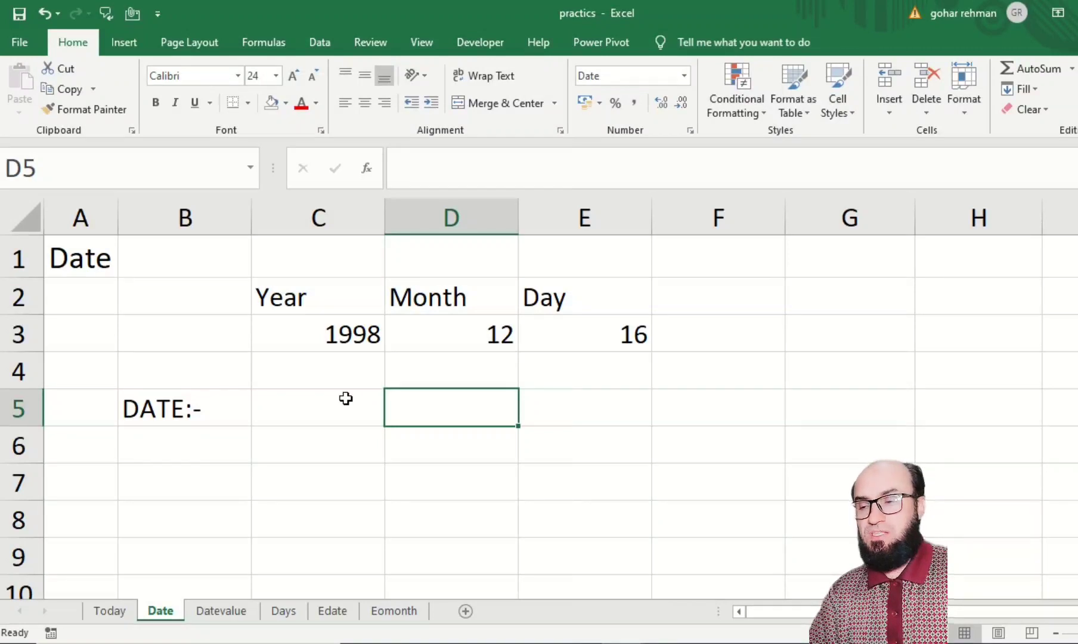
key(Left)
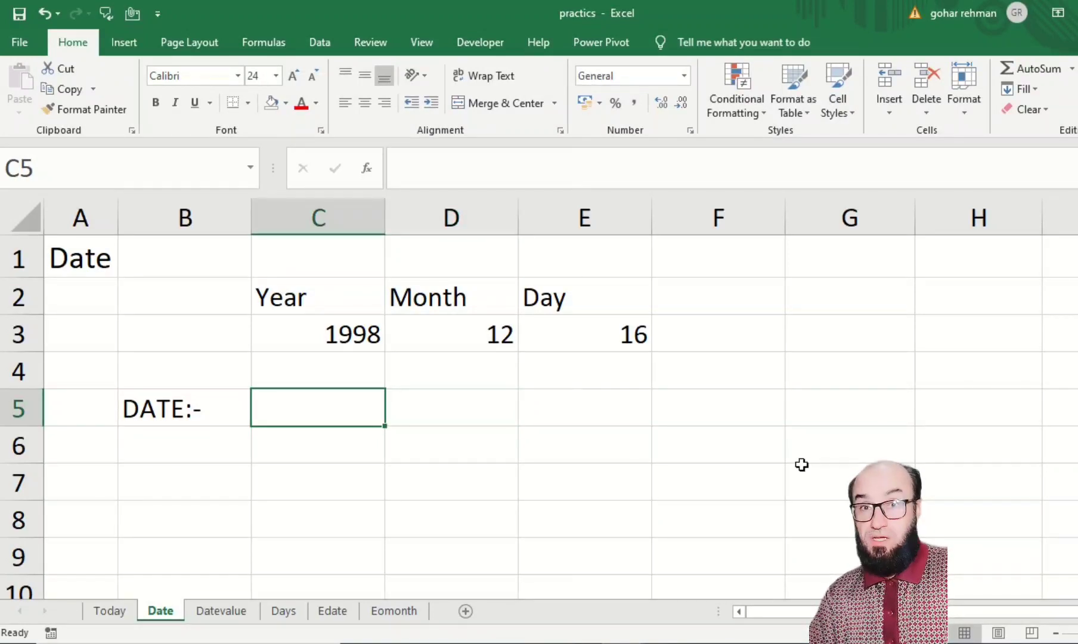
text(=DATE()
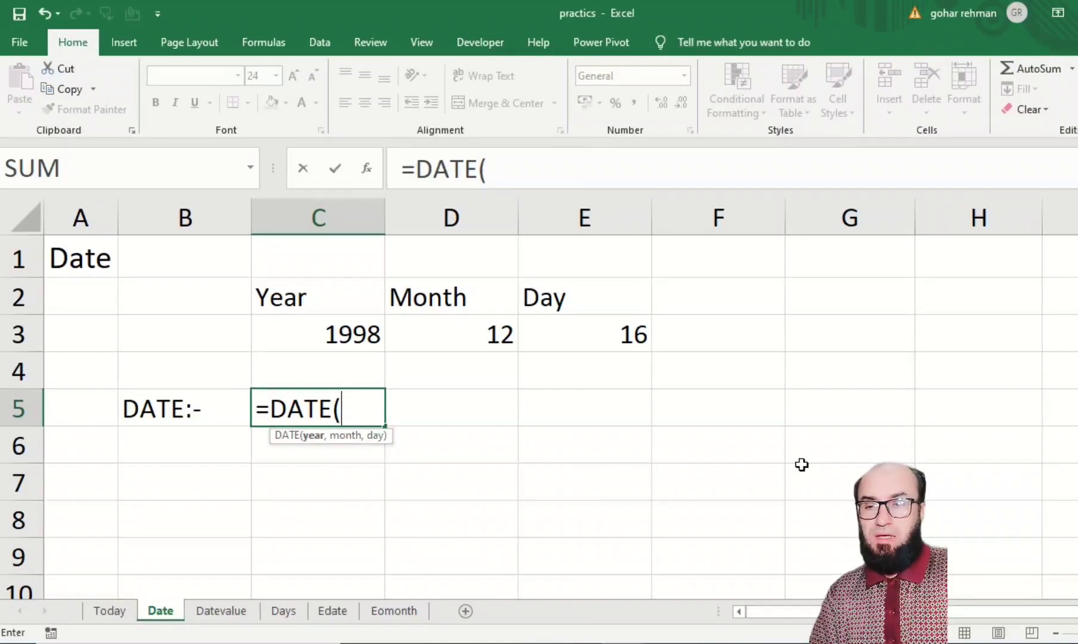
click(338, 330)
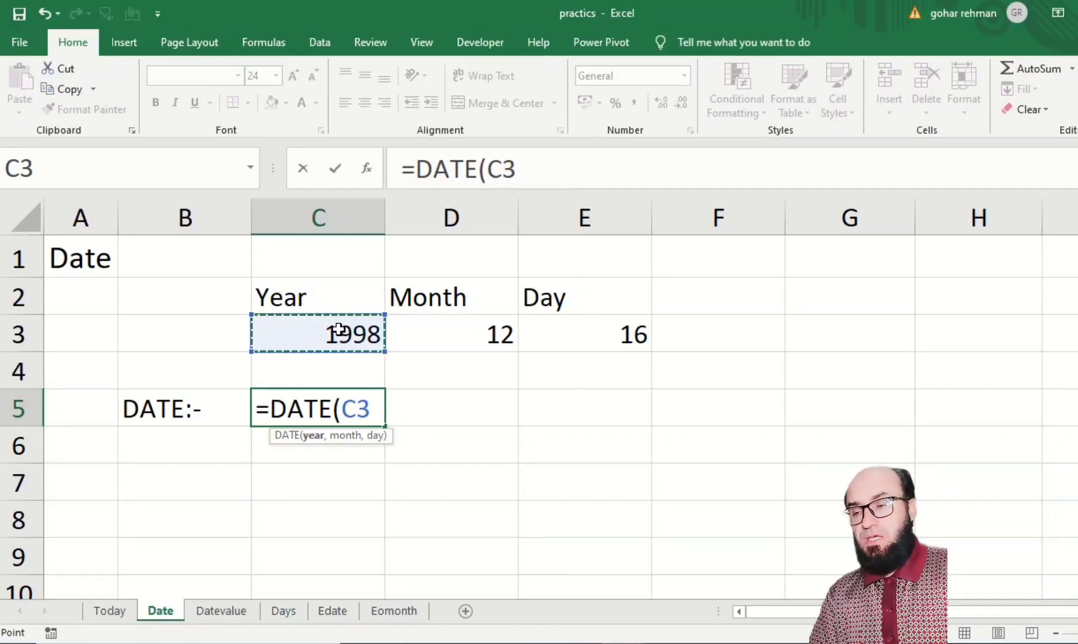
text(,)
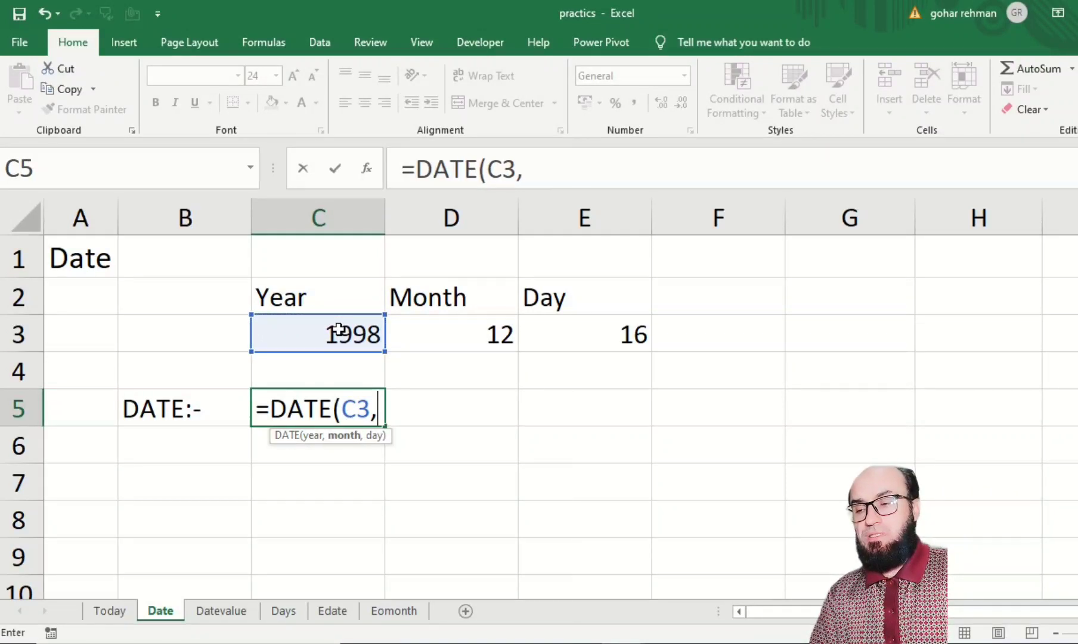
click(430, 332)
text(,)
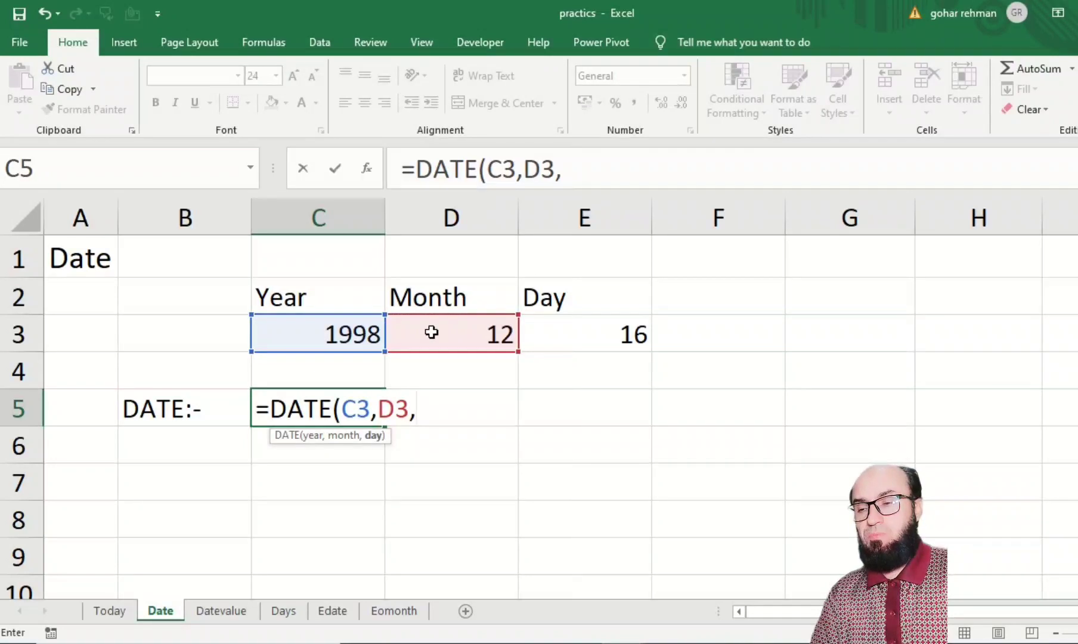
click(574, 321)
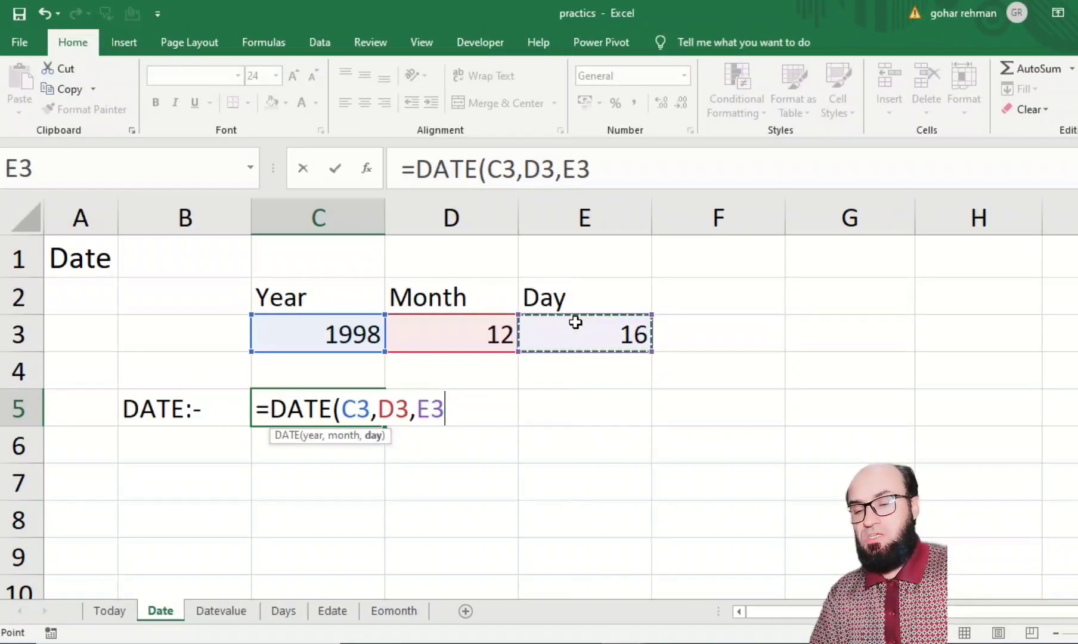
text())
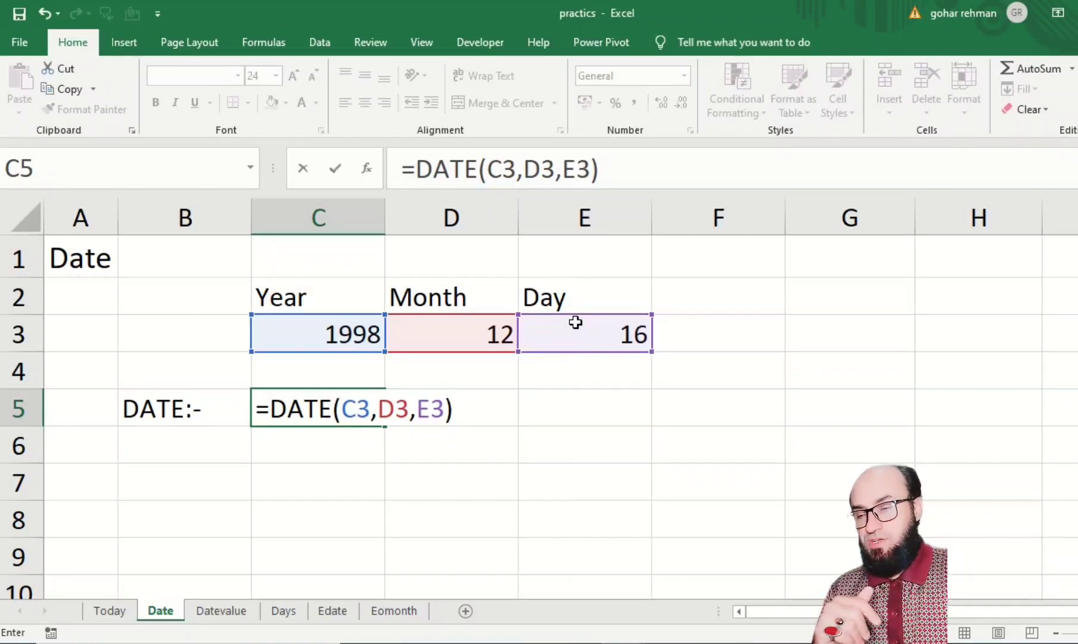
key(Return)
key(Up)
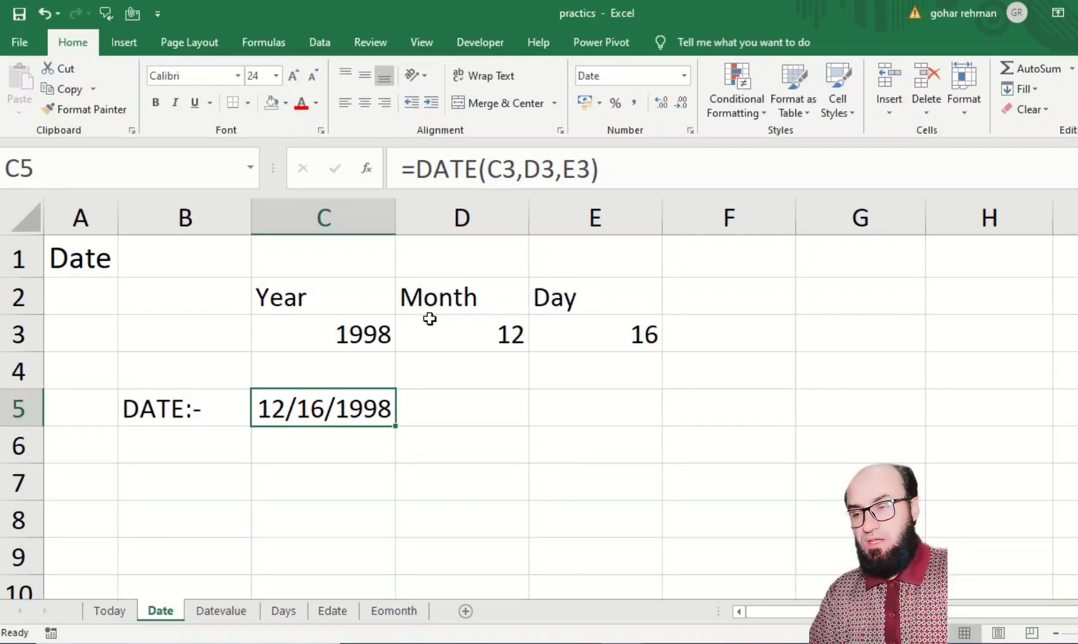
- Format the date in cell C5 with the first 14-Mar-12 date type
click(333, 327)
key(shift+Right)
key(shift+Right)
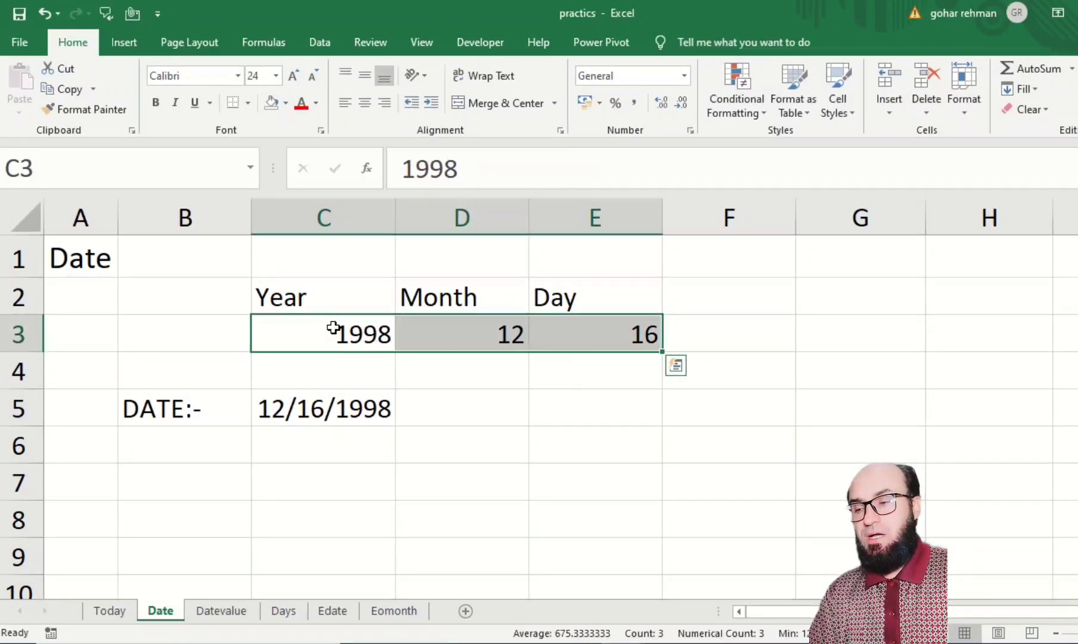
key(Down)
key(Down)
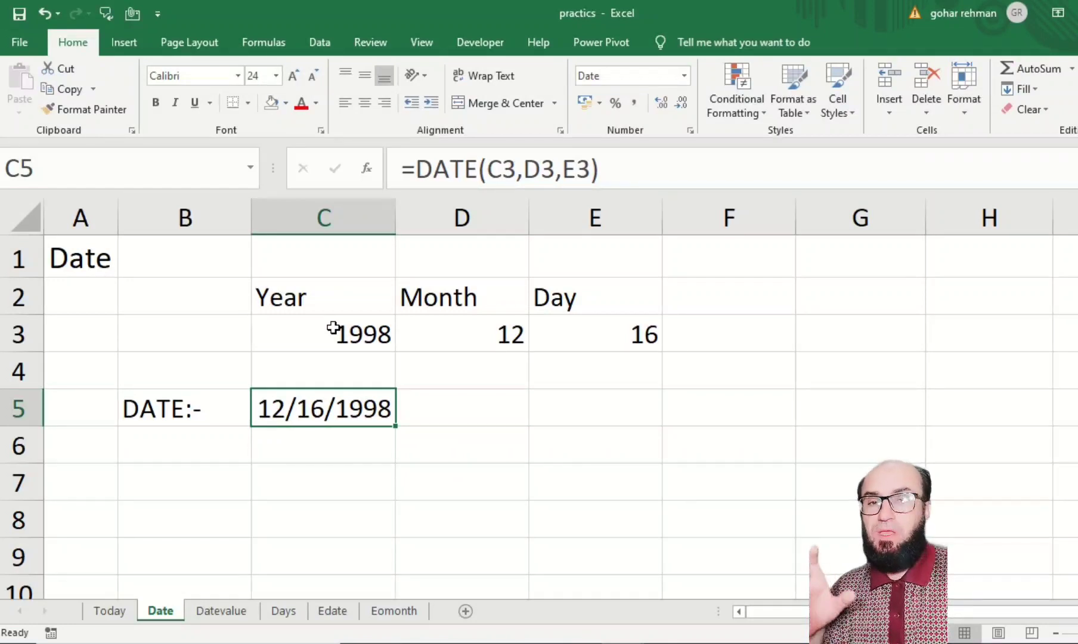
key(ctrl+1)
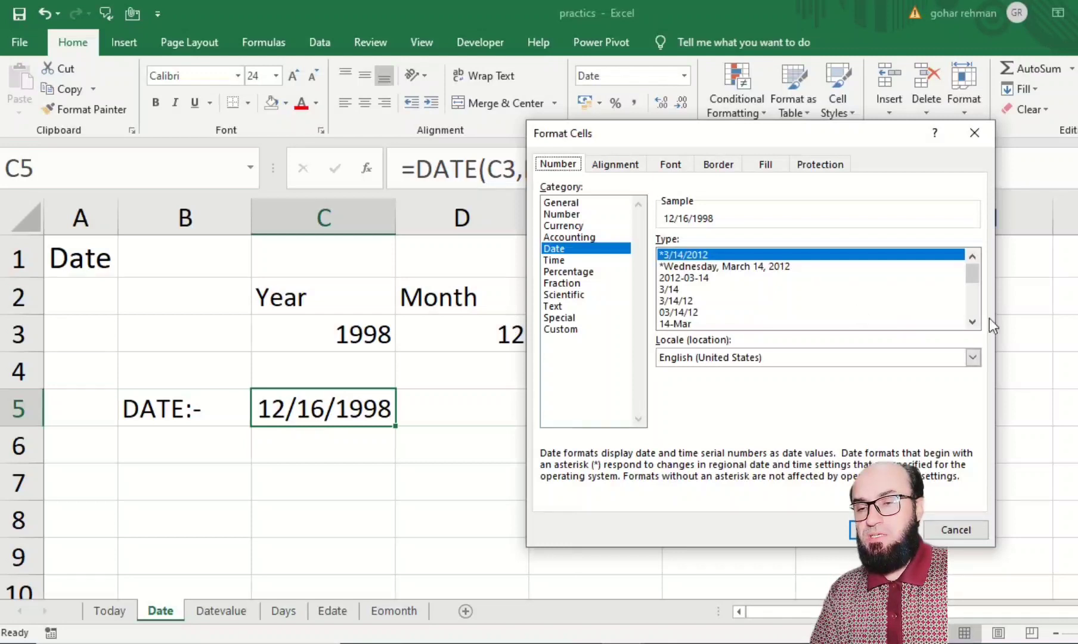
click(972, 321)
click(971, 322)
click(676, 312)
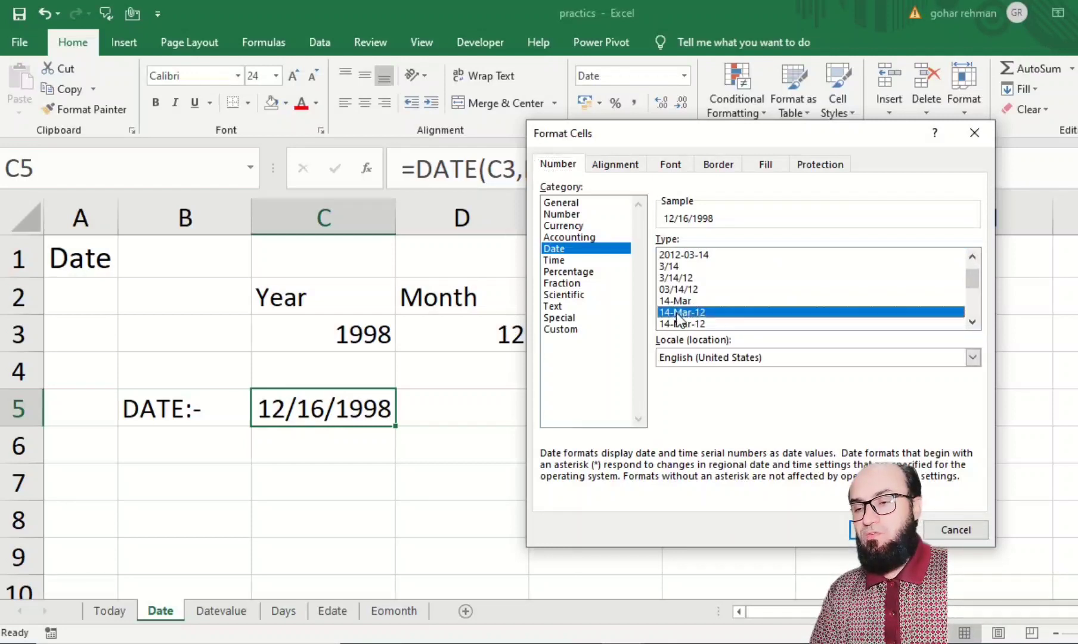
click(882, 530)
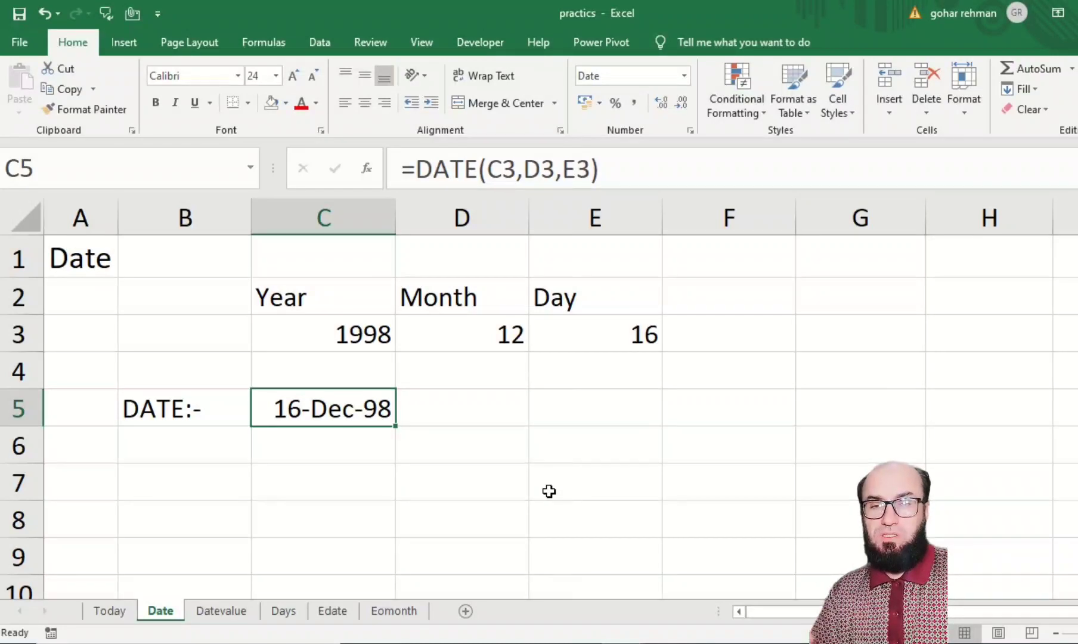
- Change the month value in cell D3 to 3
key(Up)
key(Up)
key(Up)
key(Right)
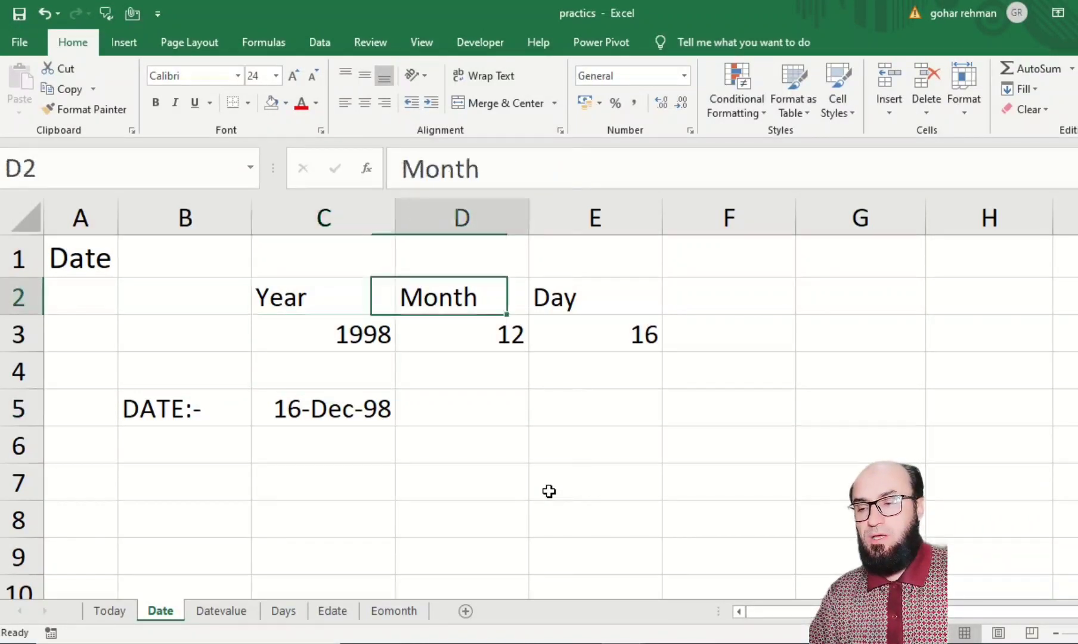
key(Down)
text(3)
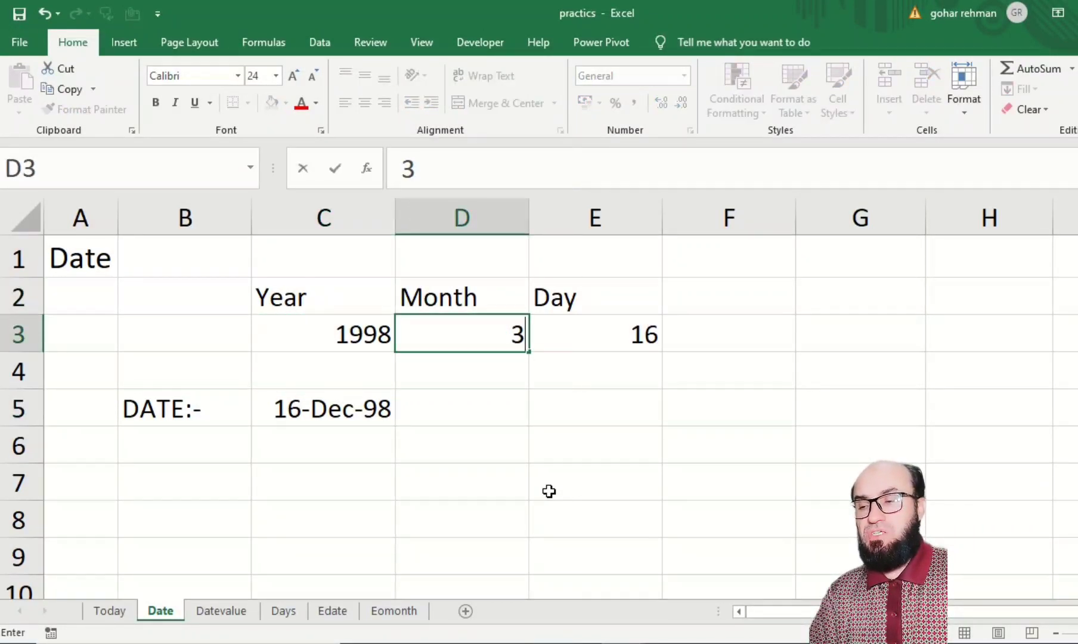
key(Return)
- Change the day value in cell E3 to 20 and check the resulting date in C5
key(Down)
key(Left)
key(Up)
key(Right)
key(Right)
key(Up)
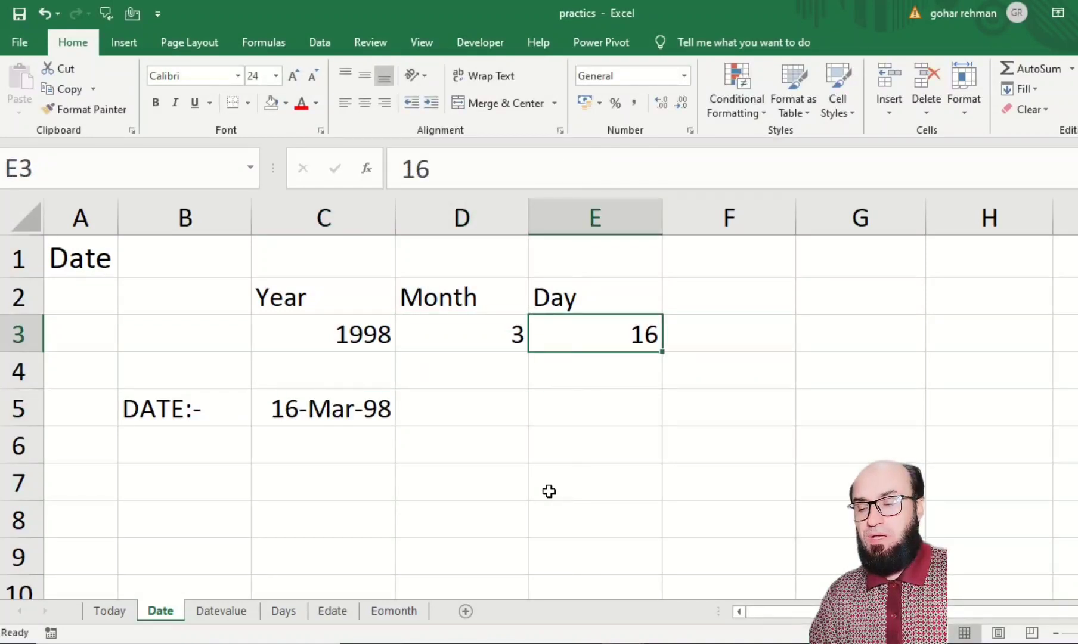
text(20)
key(Return)
key(Left)
key(Left)
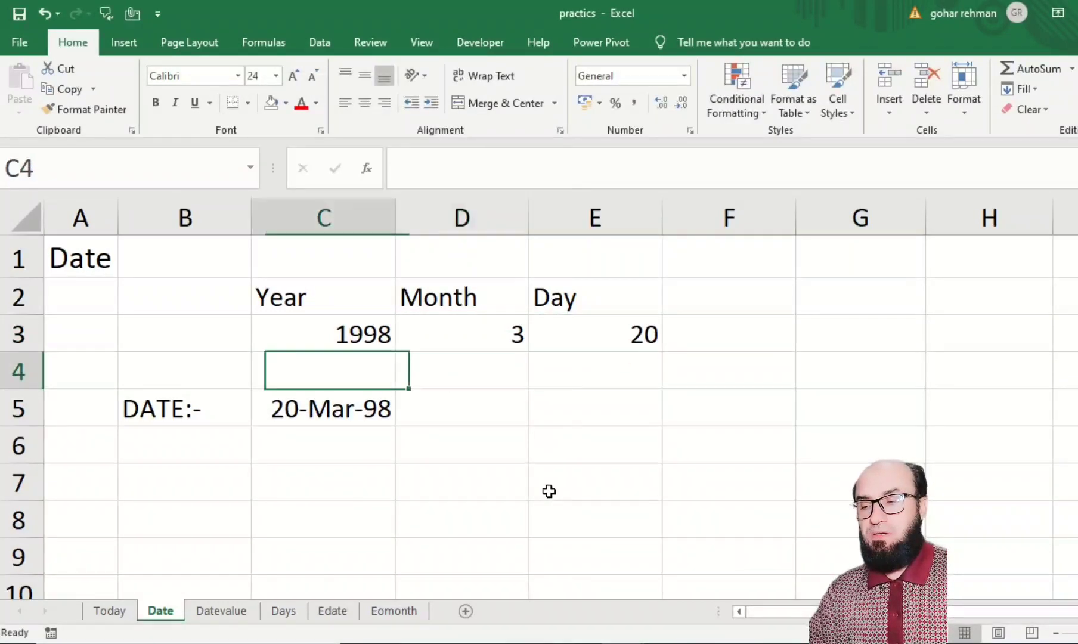
key(Down)
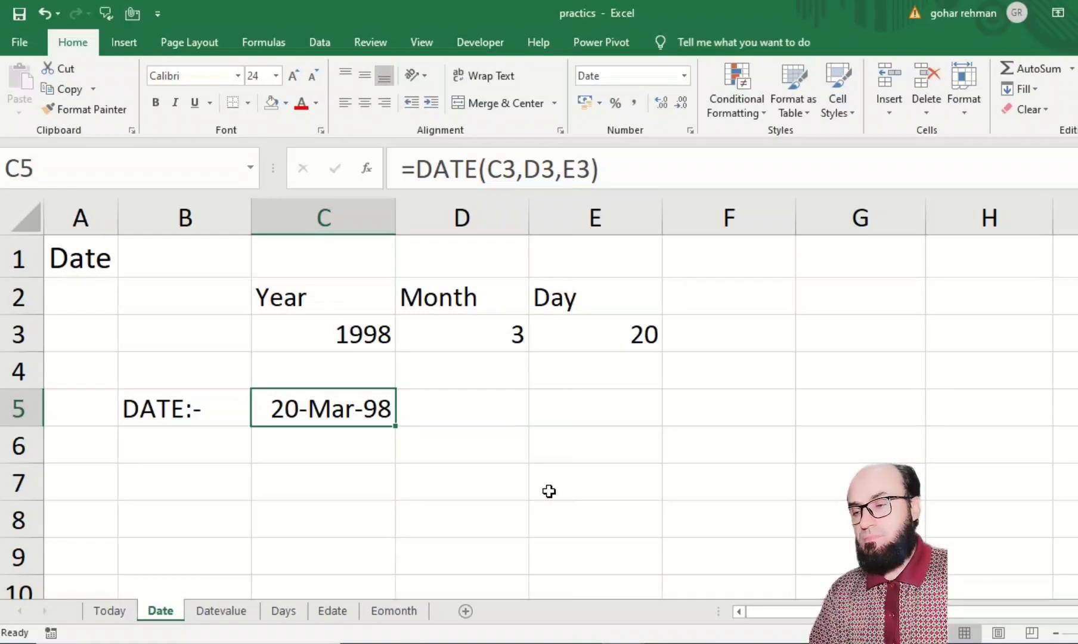
- Open the Datevalue sheet and look through the list of dates in column B
click(208, 608)
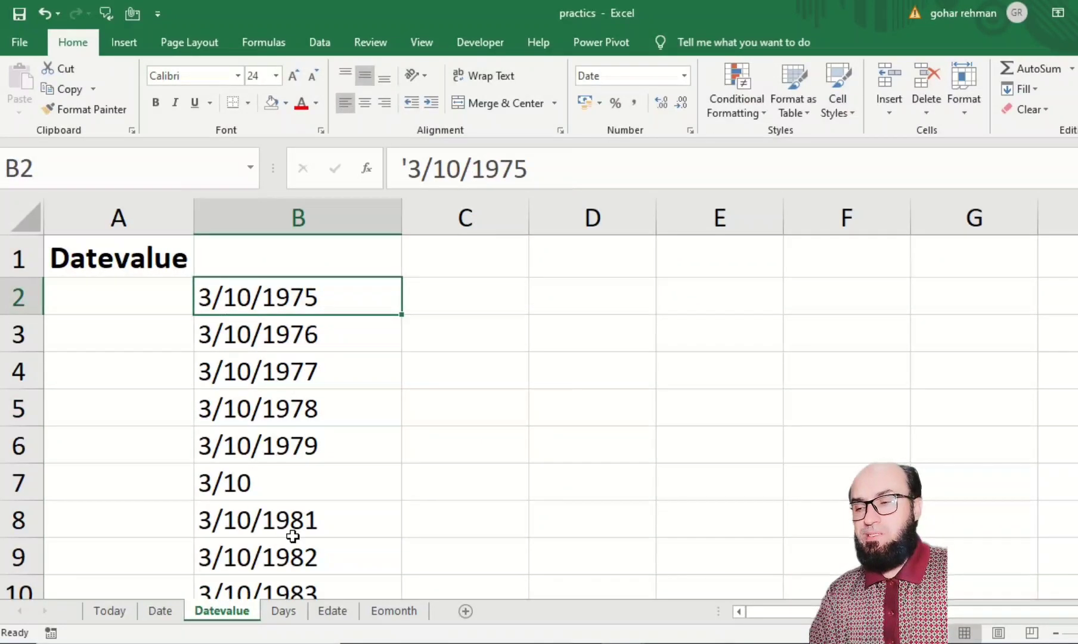
key(Down)
key(Up)
key(Up)
key(Down)
key(ctrl+shift+Down)
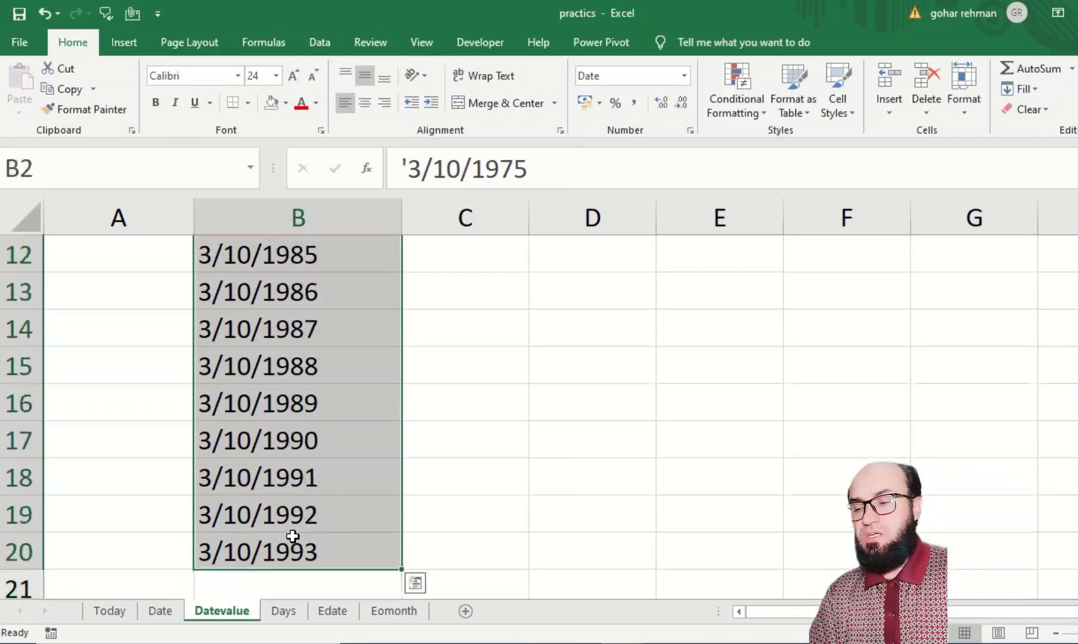
key(ctrl+Up)
key(Down)
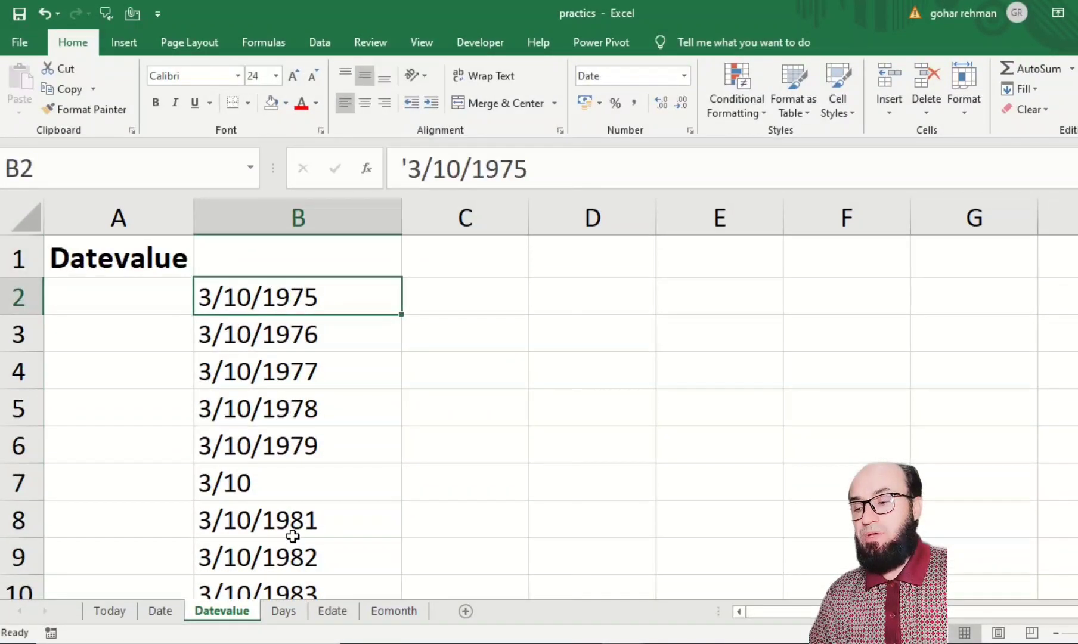
- Try to apply the March 14, 2012 date type to the text dates in B2:B20
key(ctrl+shift+Down)
scroll(292, 536, up, 2)
scroll(293, 536, up, 2)
key(ctrl+1)
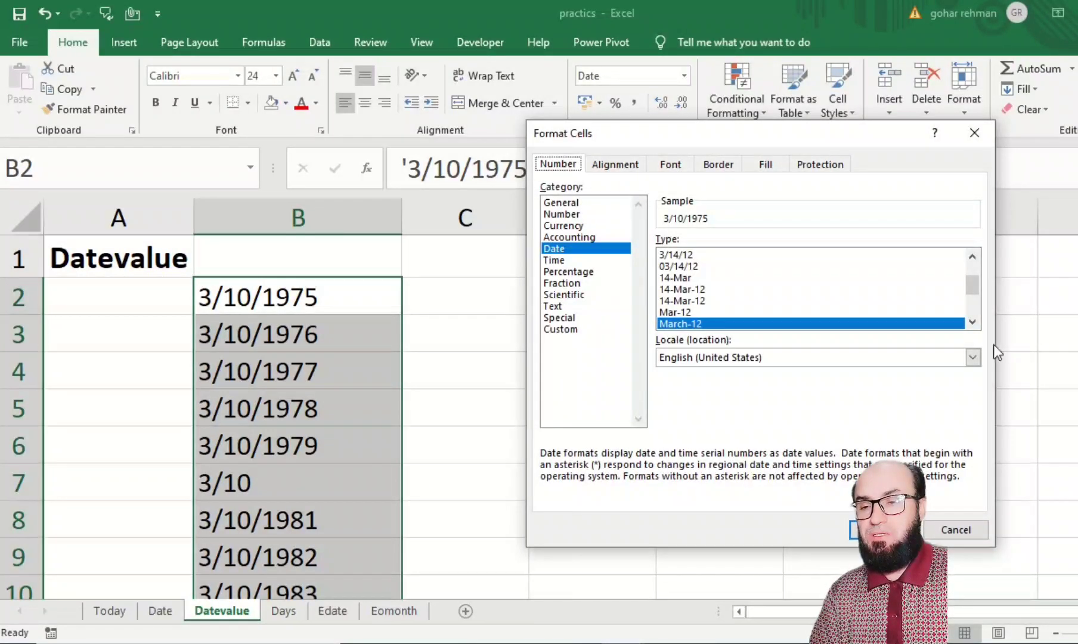
click(972, 322)
click(973, 323)
click(972, 322)
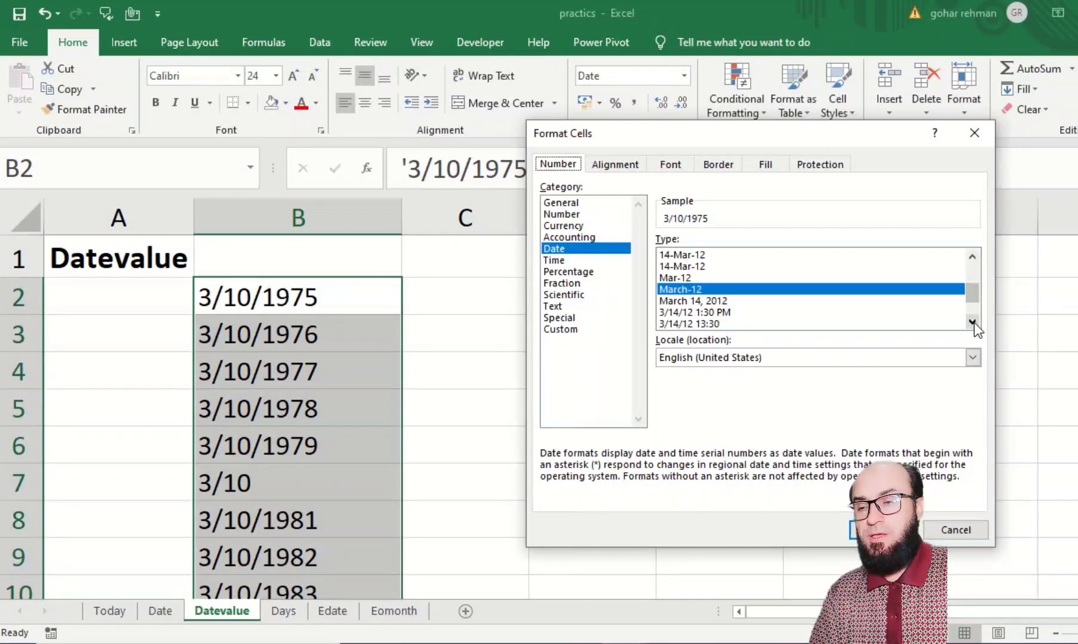
click(706, 301)
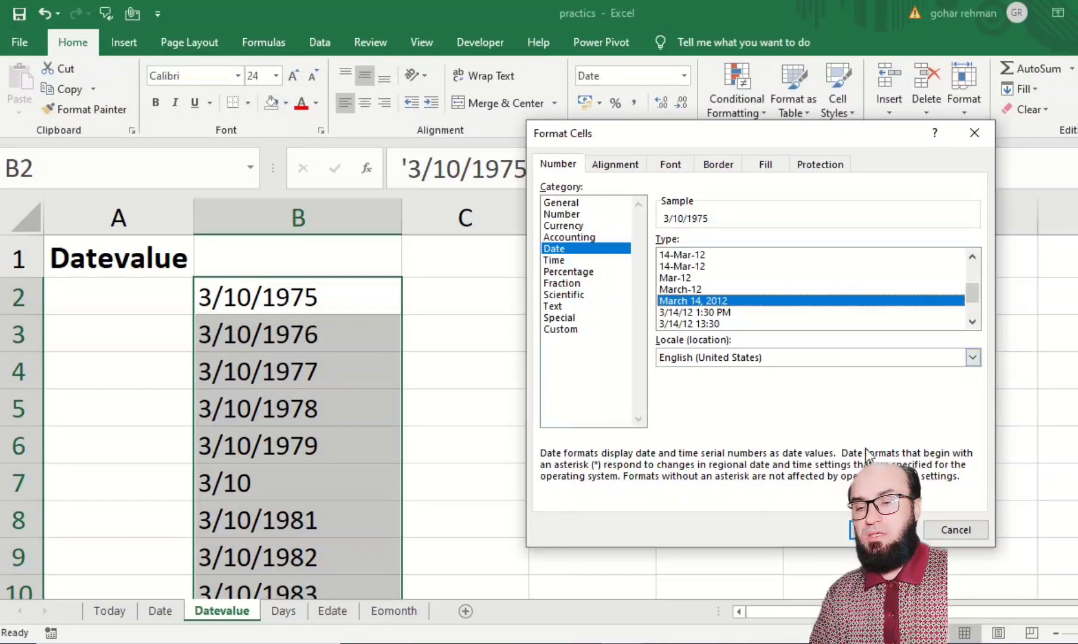
click(883, 529)
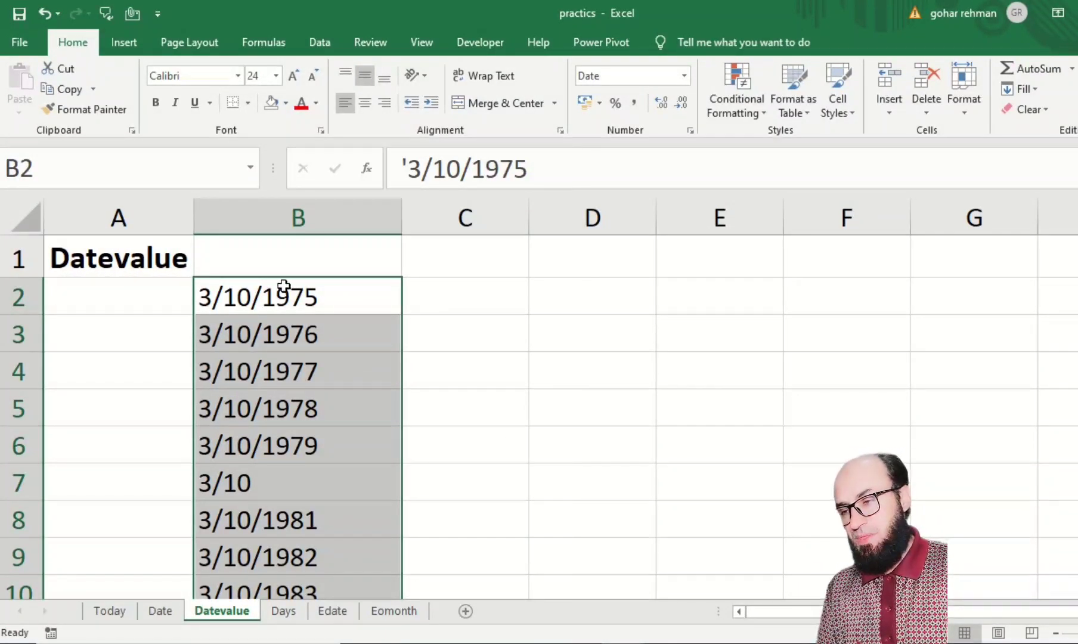
- Convert the text date in B2 to a date serial number in cell C2 with =DATEVALUE(B2)
click(300, 301)
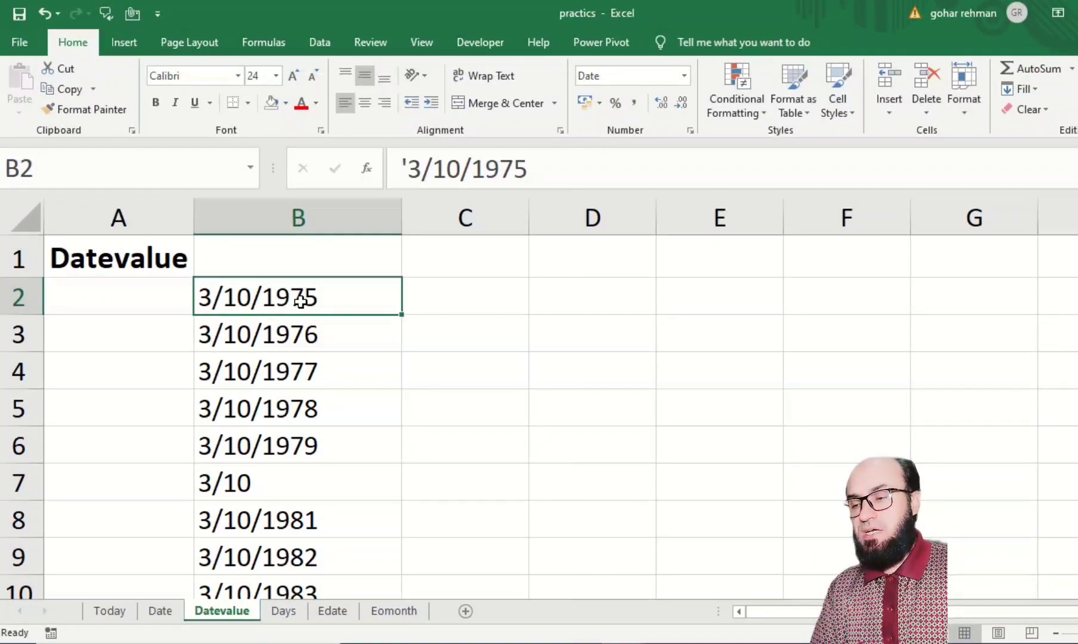
key(ctrl+shift+Down)
key(ctrl+Up)
key(Down)
key(Right)
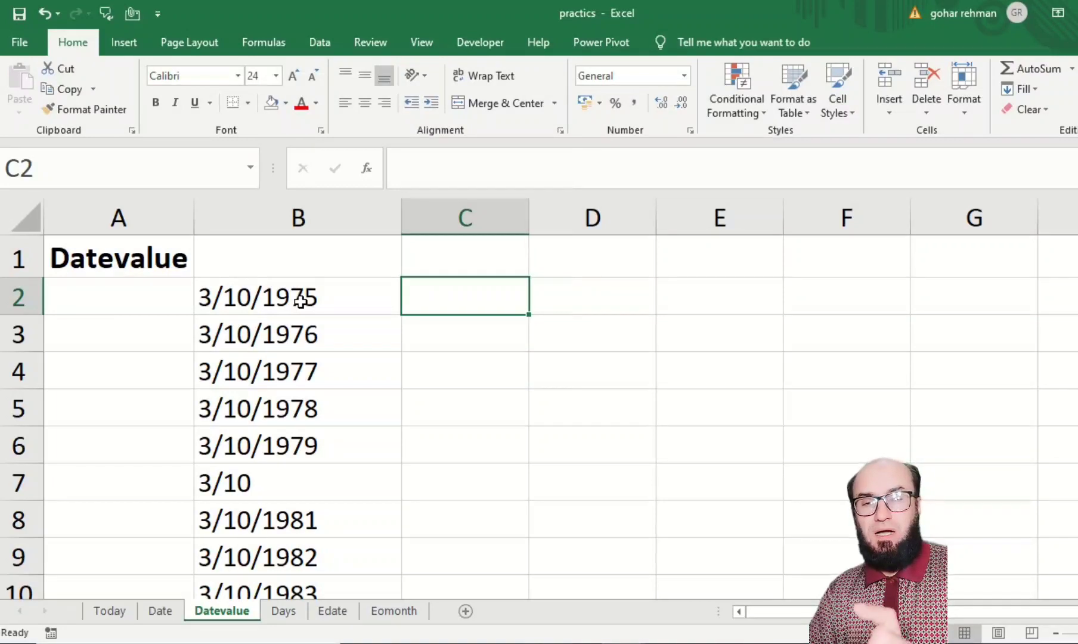
text(=DATEVALUE()
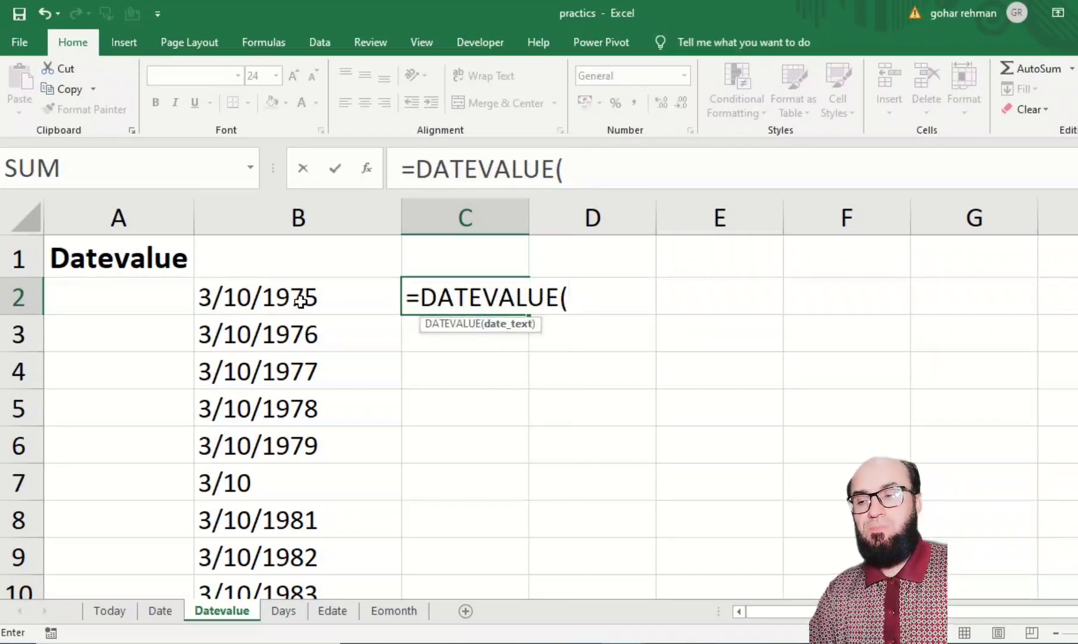
click(299, 301)
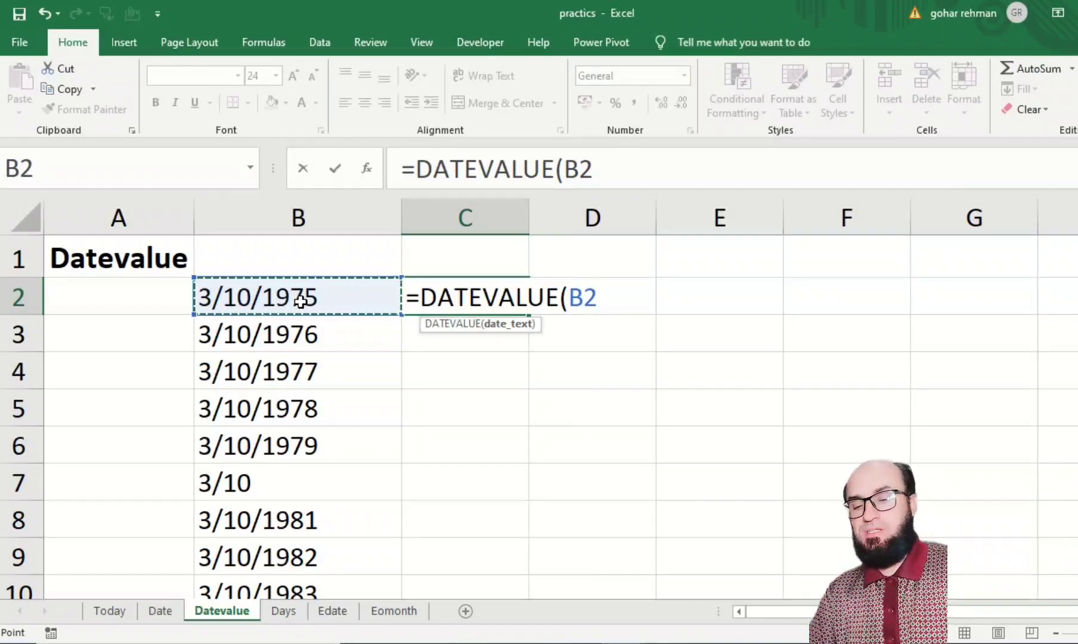
text())
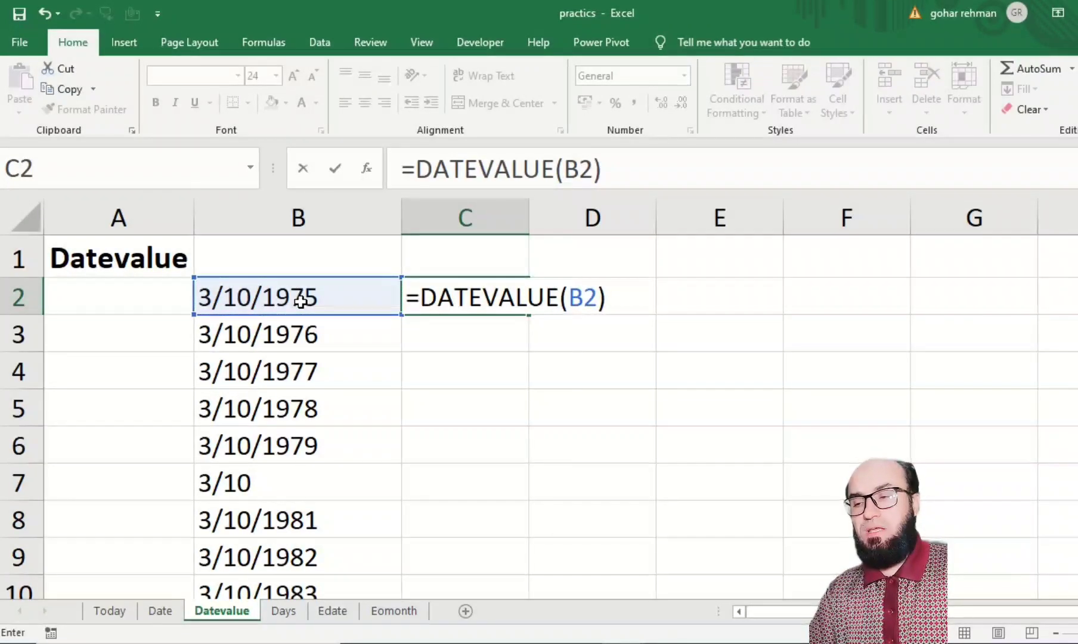
key(Return)
key(Up)
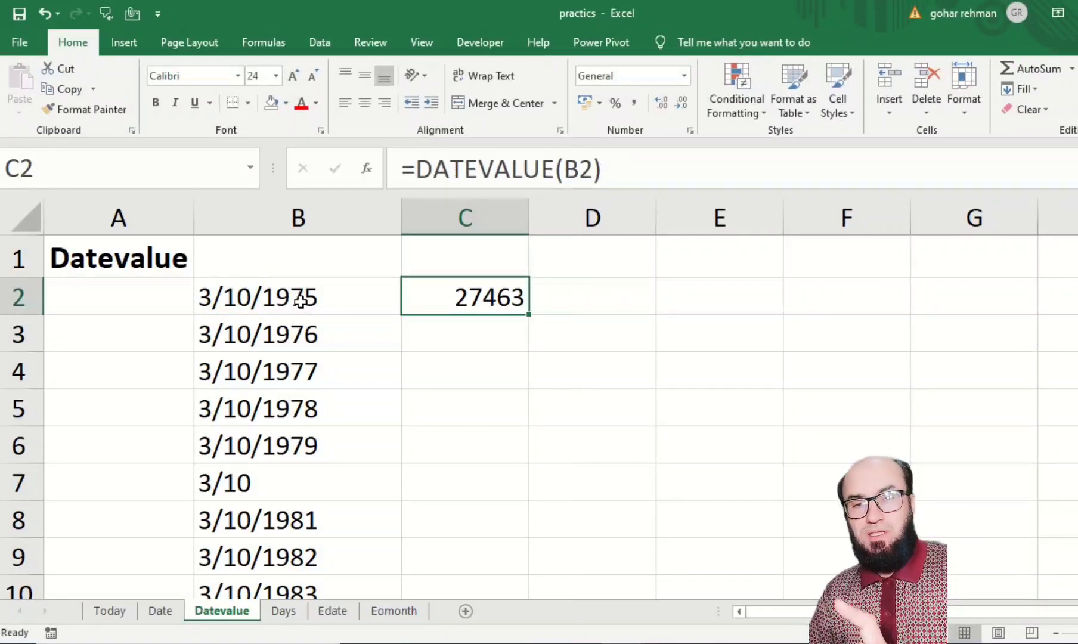
- Fill the DATEVALUE formula from C2 down through C20
key(shift+Down)
key(shift+Down)
key(shift+Down)
key(shift+Down)
key(shift+Down)
key(shift+Down)
key(shift+Down)
key(shift+Down)
key(shift+Down)
key(shift+Down)
key(shift+Down)
key(shift+Down)
key(shift+Down)
key(shift+Down)
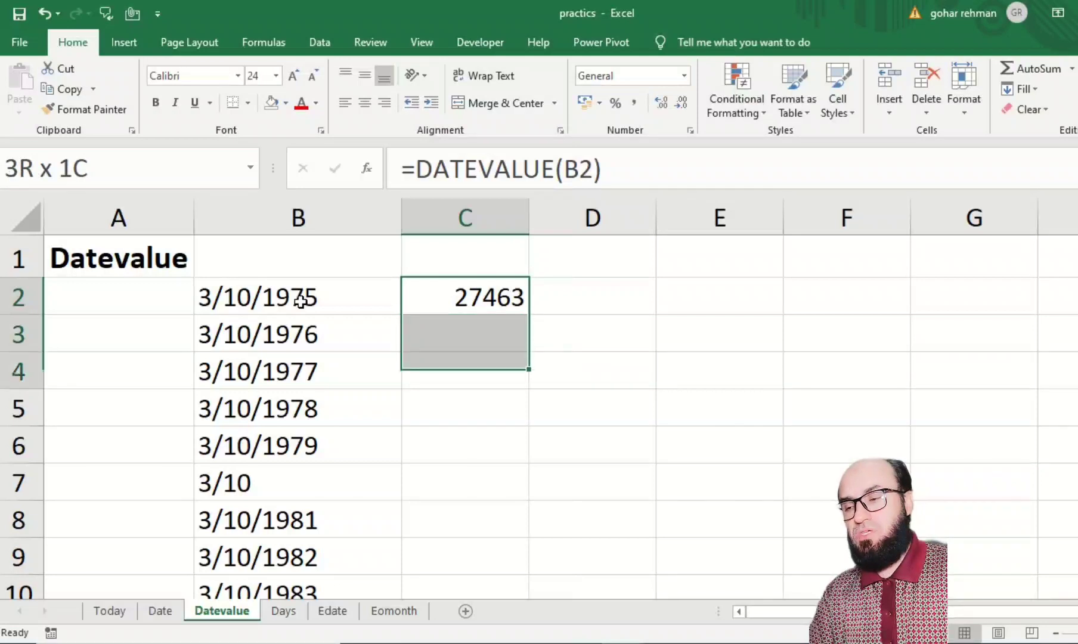
key(shift+Down)
key(shift+Down)
key(shift+Down)
key(shift+Down)
key(shift+Down)
key(shift+Down)
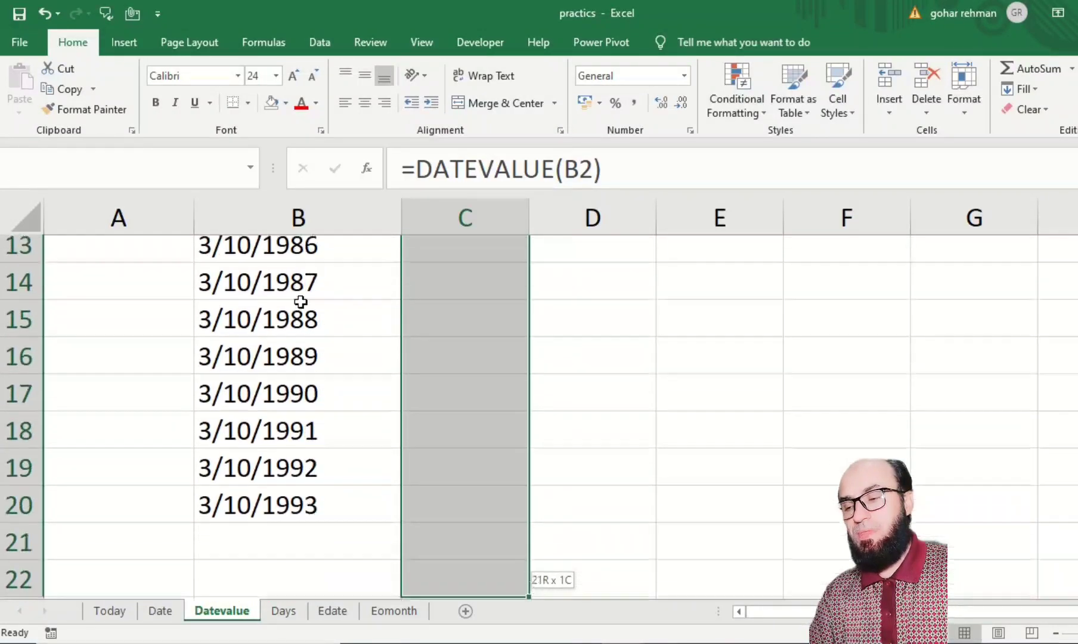
key(shift+Up)
key(shift+Up)
key(ctrl+d)
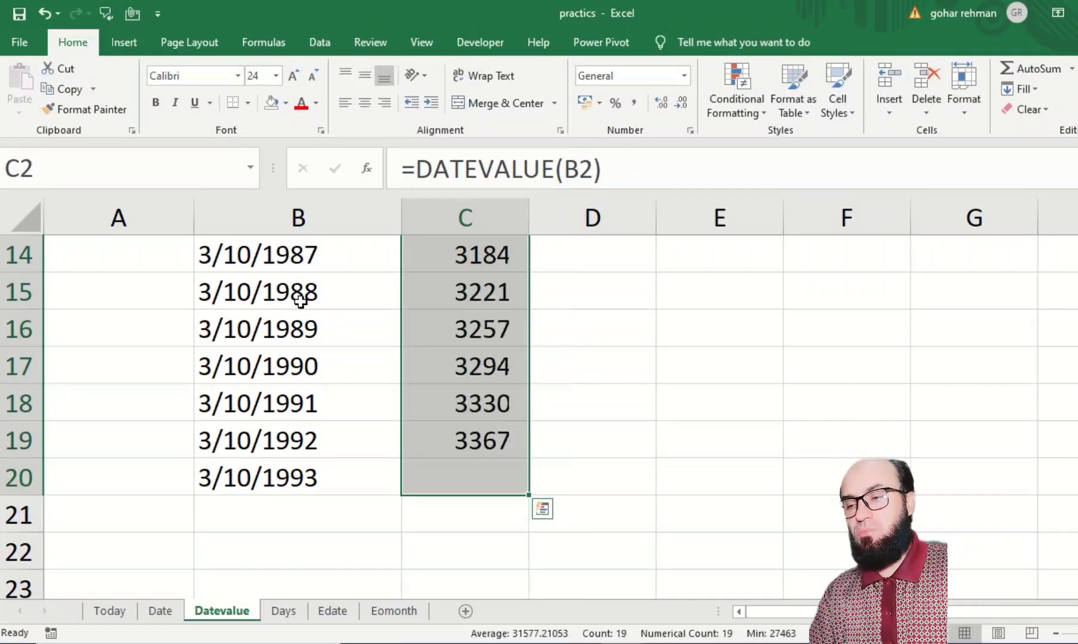
- Format the serial numbers in C2:C20 with the second 14-Mar-12 date type and check the converted dates
key(ctrl+Up)
key(ctrl+shift+Down)
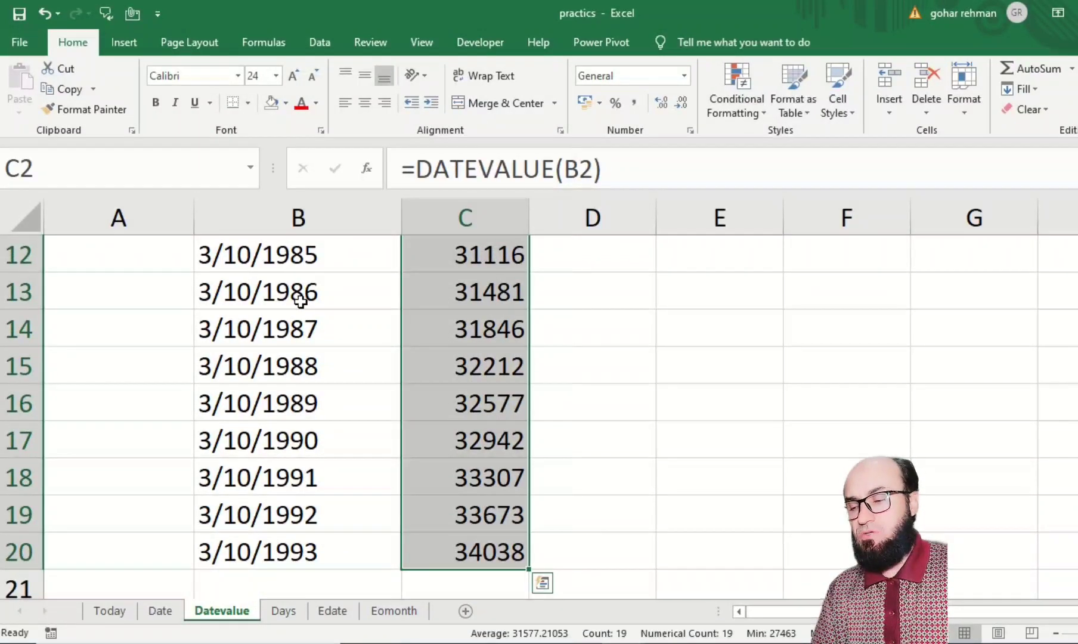
key(ctrl+1)
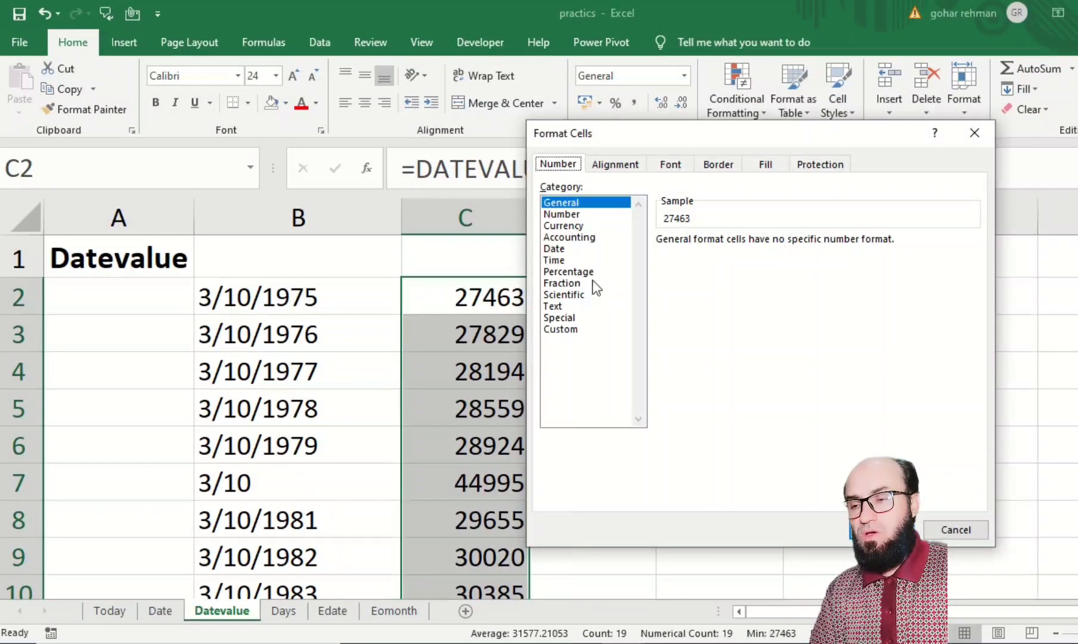
click(582, 259)
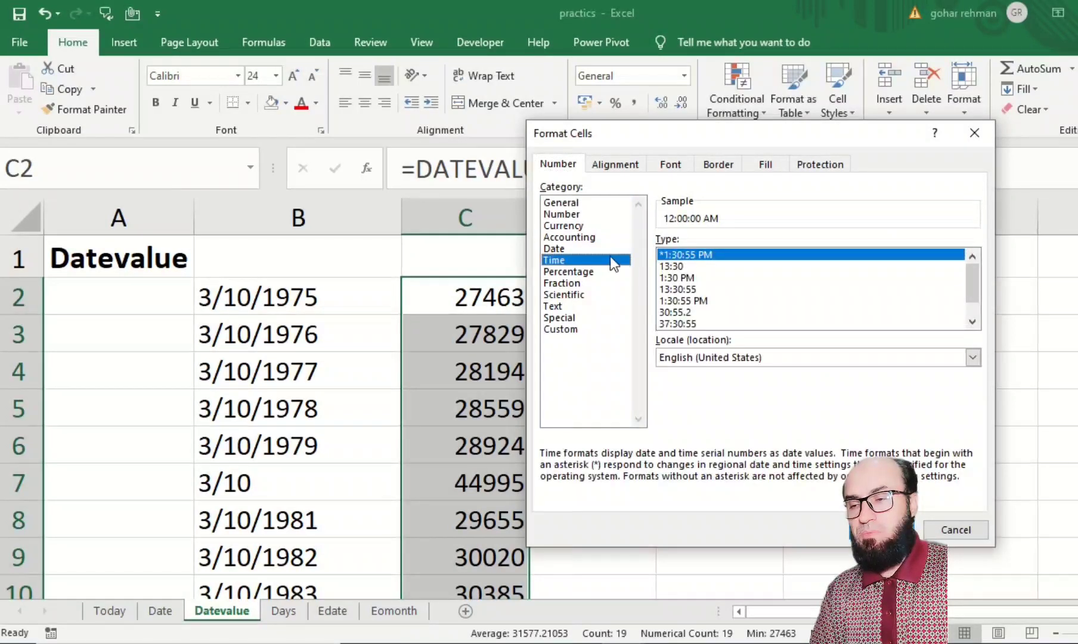
click(597, 246)
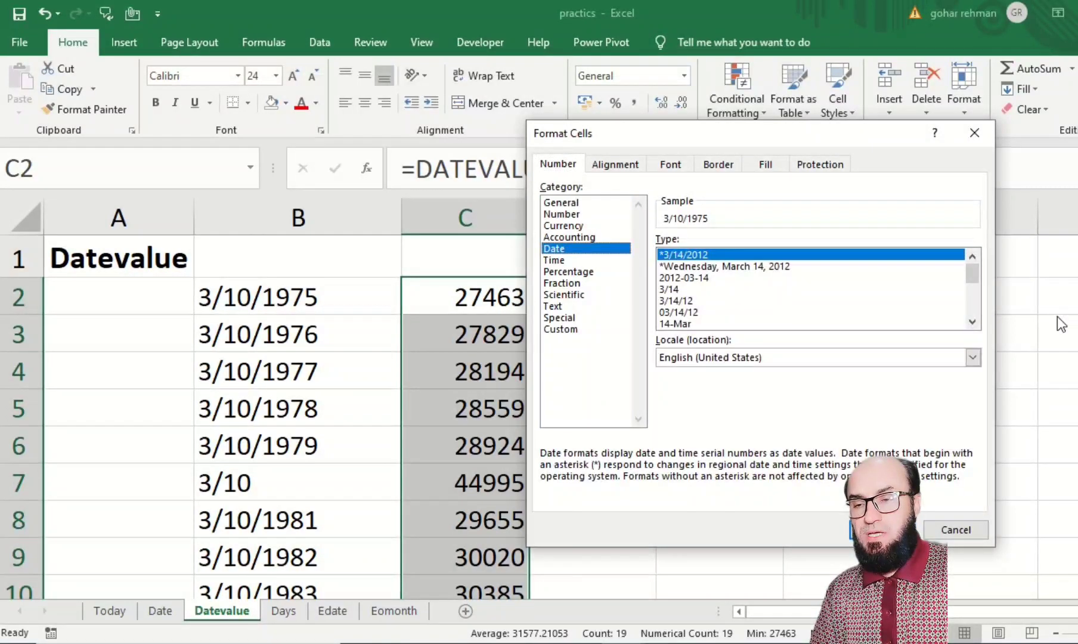
click(969, 323)
click(970, 322)
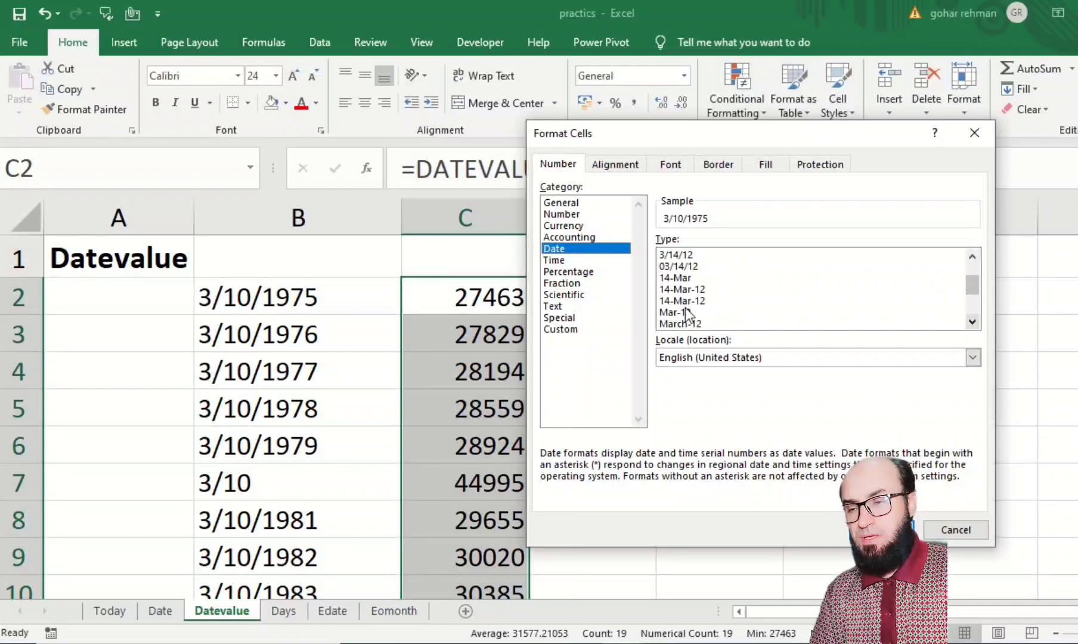
click(683, 300)
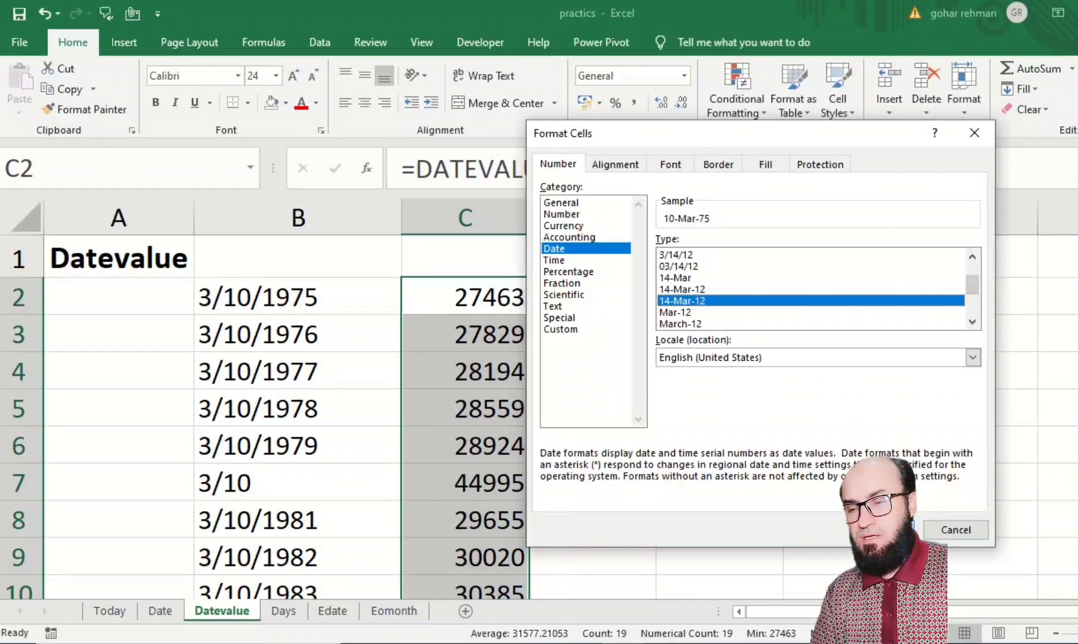
key(Return)
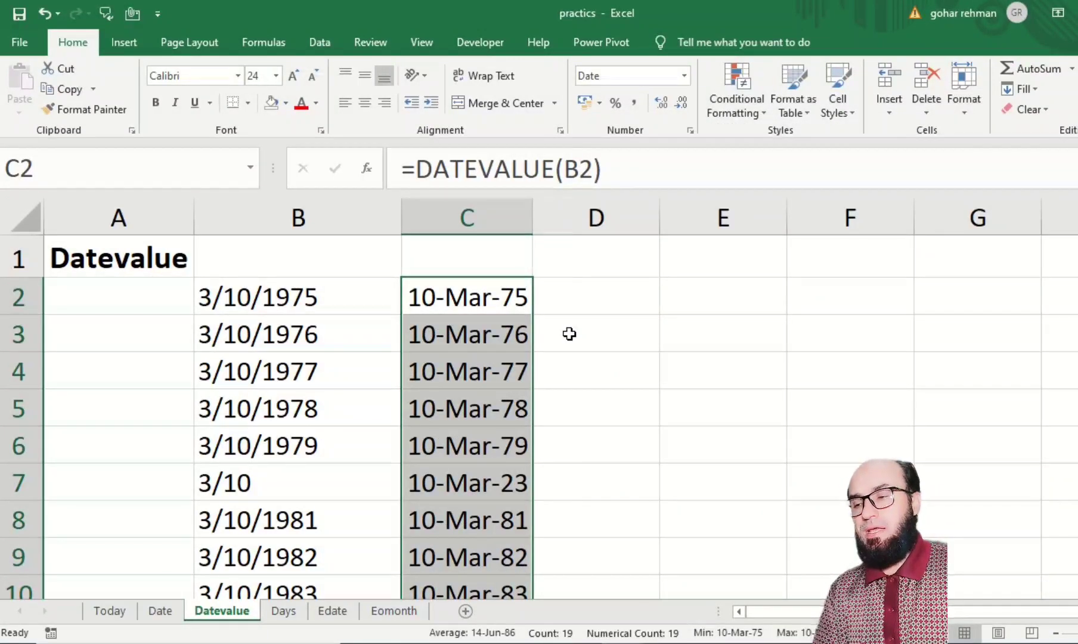
key(Down)
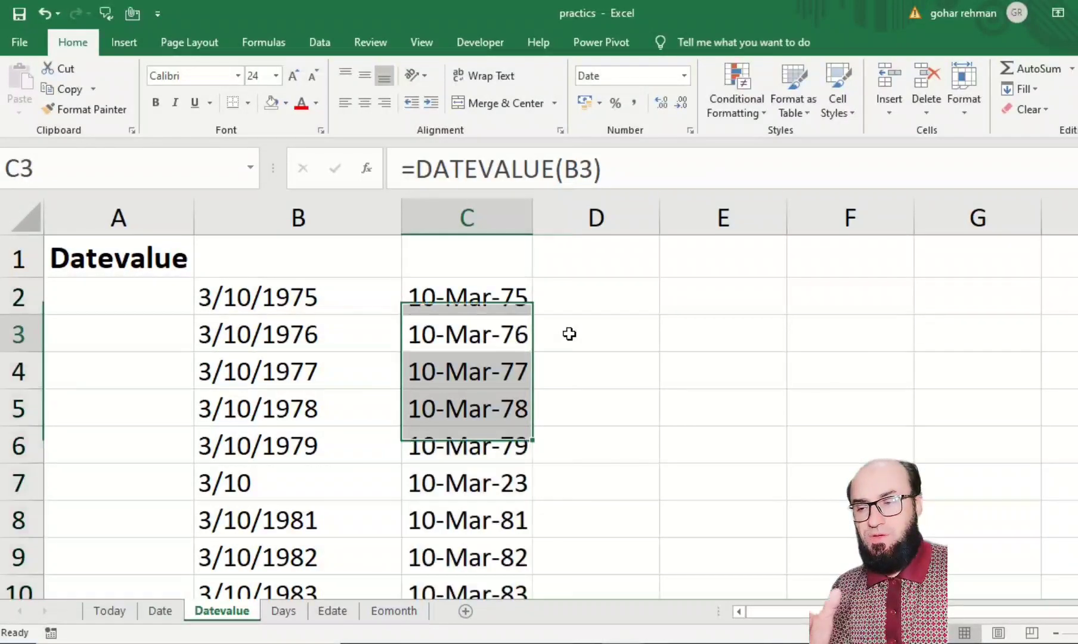
key(Down)
key(Down)
key(Down)
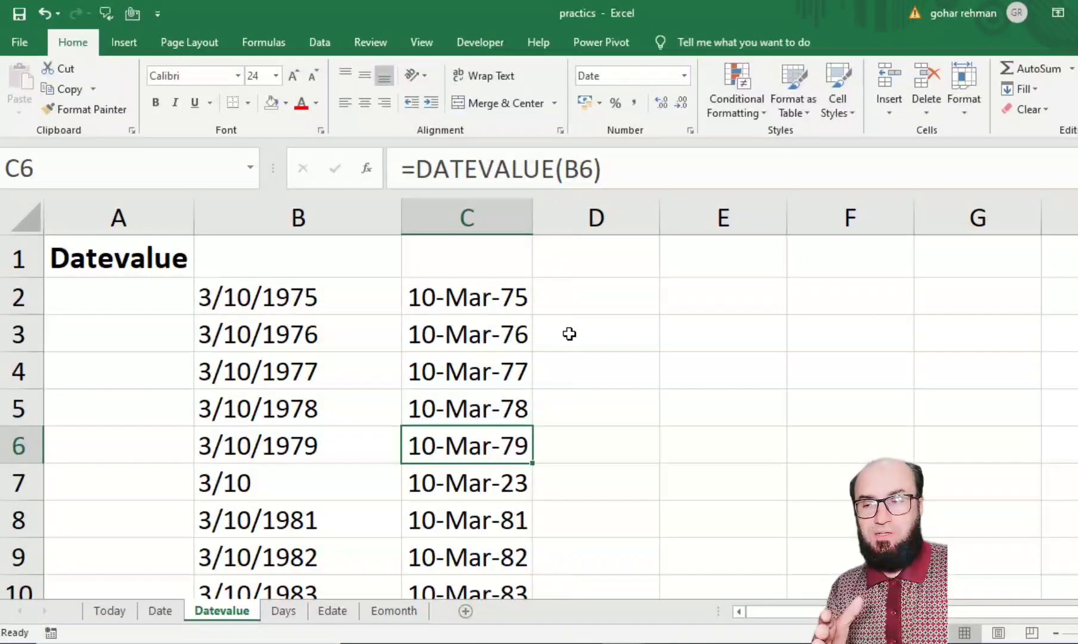
- Widen column C of the converted dates to about the width of column B
key(Up)
key(Up)
key(Up)
key(Up)
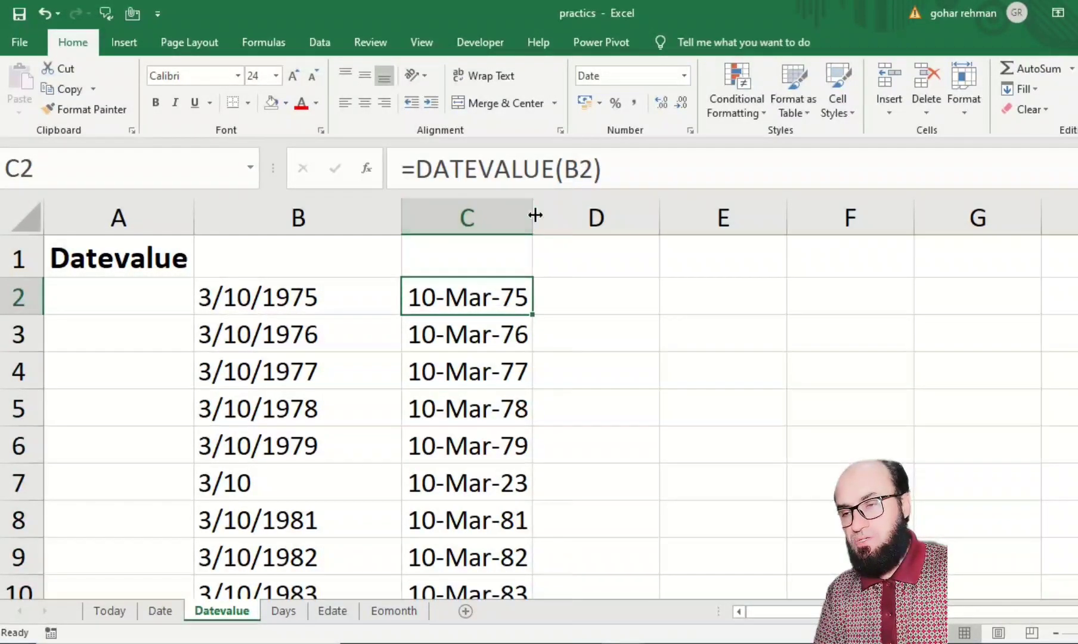
drag(535, 215, 597, 216)
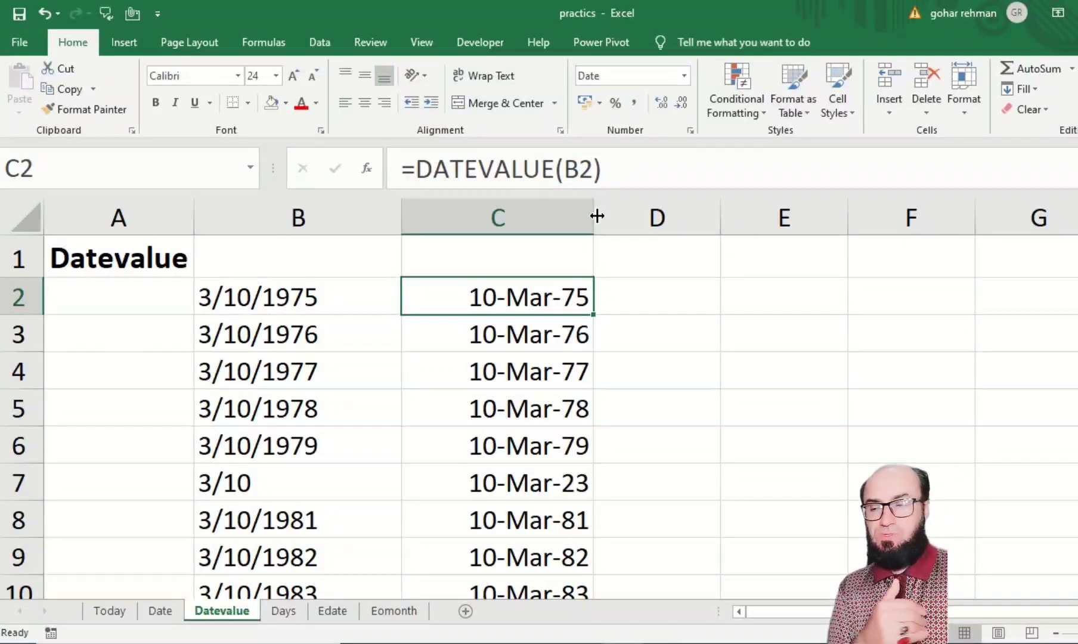
- Compare the converted dates in C2:C20 with the text dates in column B
key(ctrl+shift+Down)
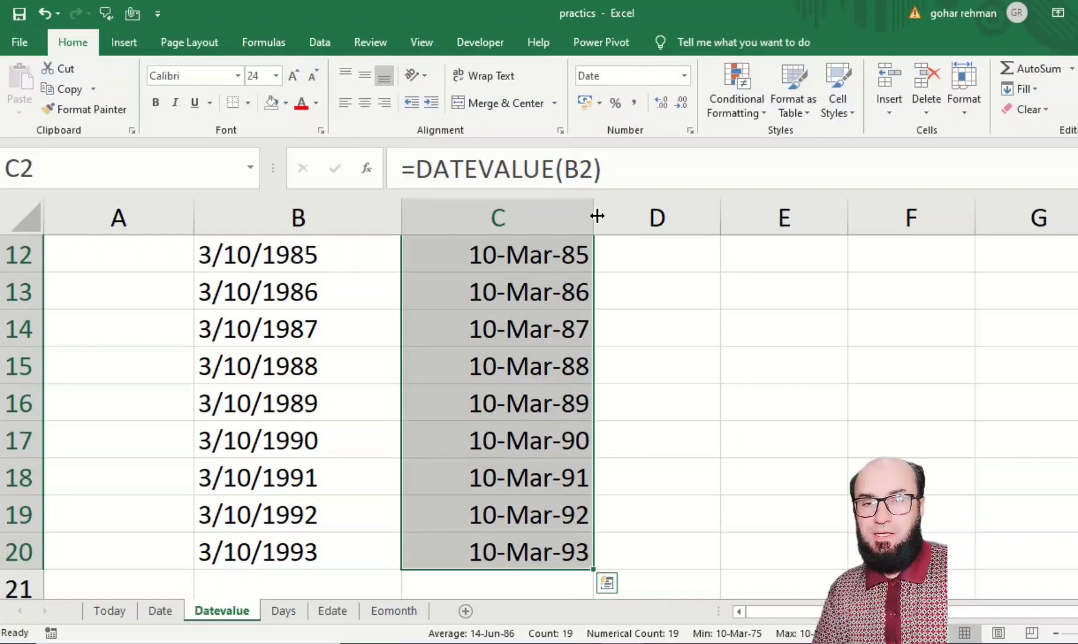
key(Up)
key(Left)
key(Left)
key(Down)
key(Down)
key(Up)
key(Right)
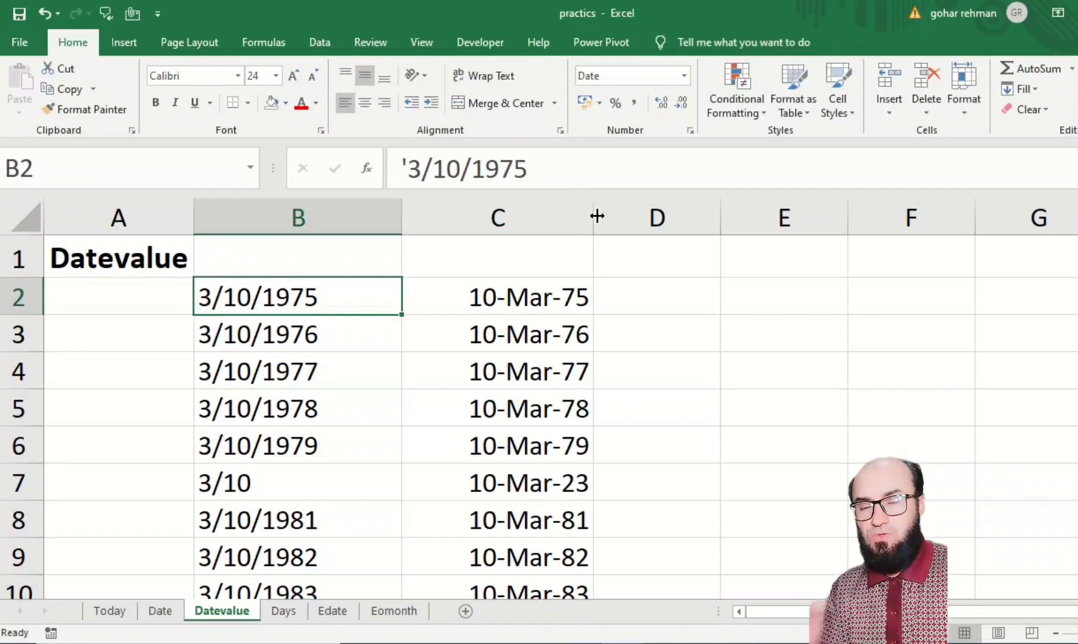
key(Right)
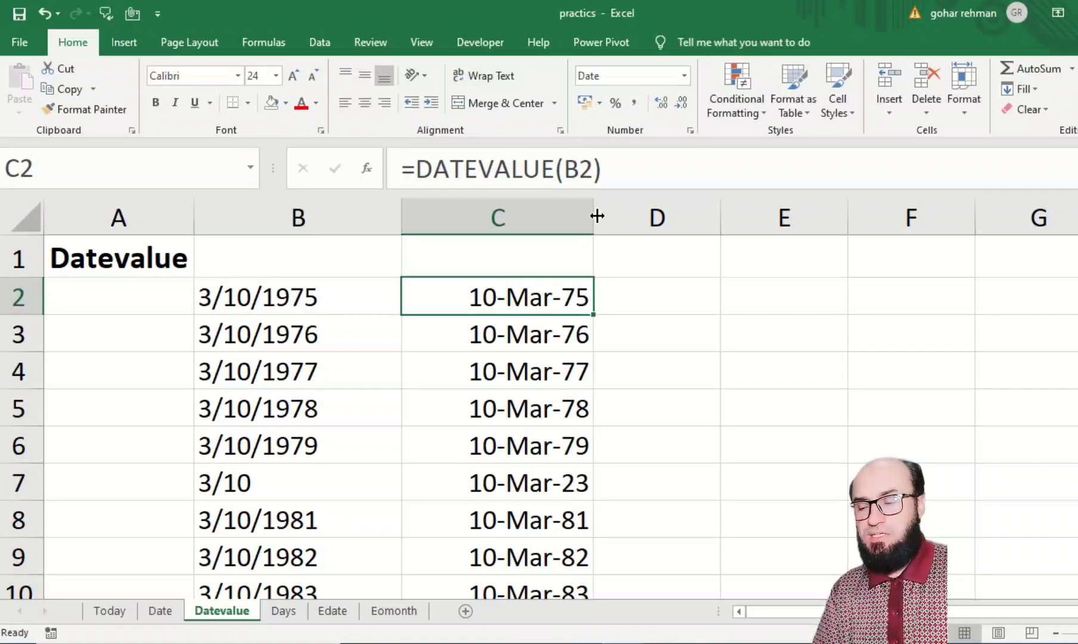
key(ctrl+shift+Down)
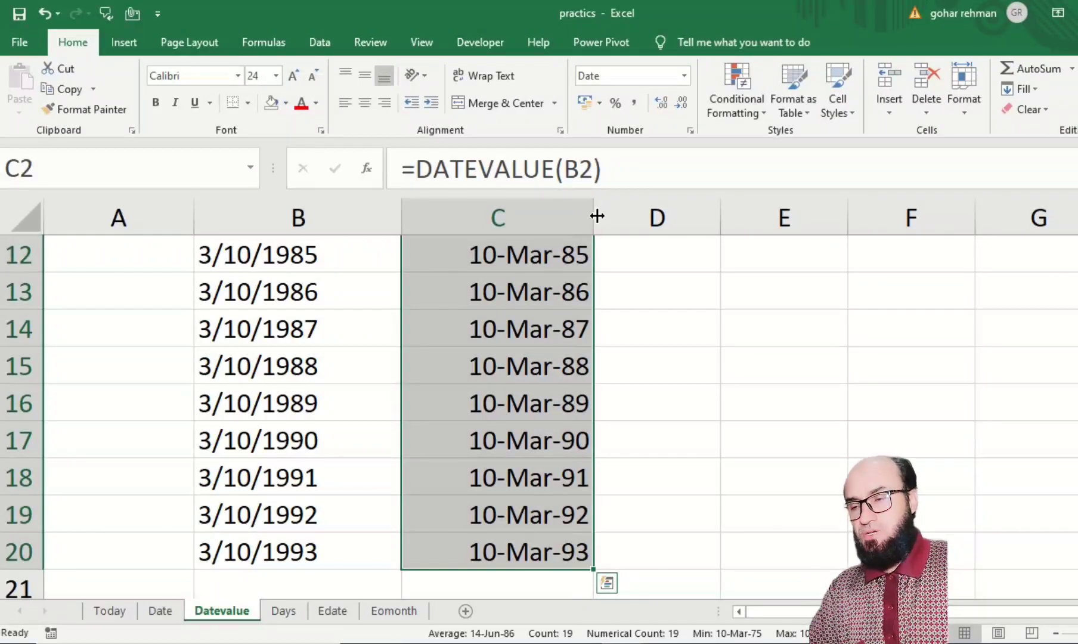
key(Up)
key(Down)
key(Down)
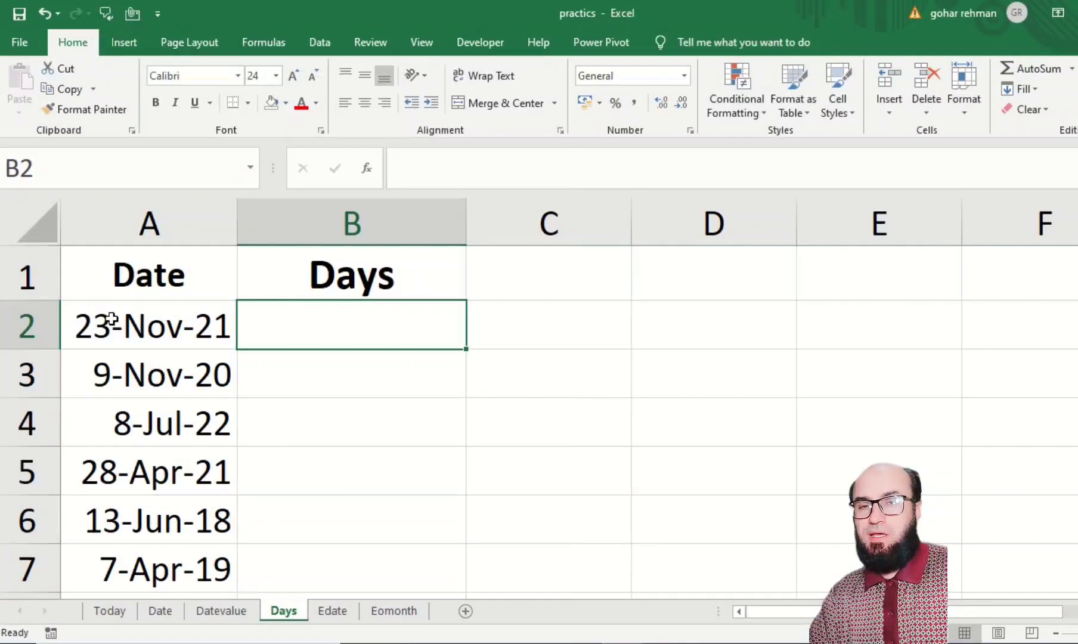
- On the Days sheet, calculate in B2 the days elapsed from the date in A2 until today with =DAYS(TODAY(),A2)
click(112, 319)
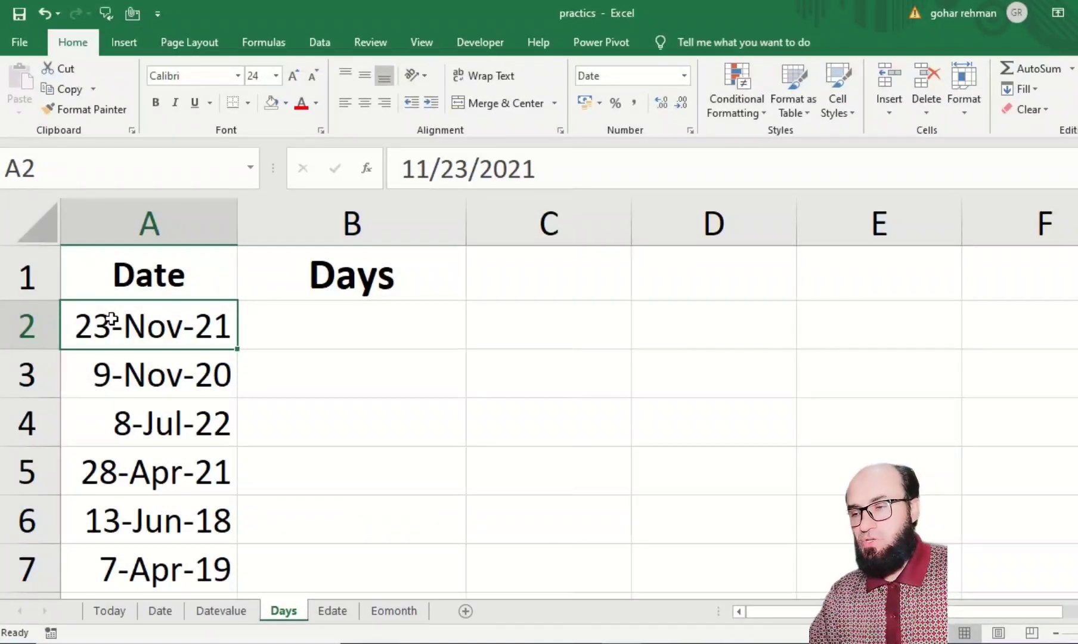
key(Right)
text(=)
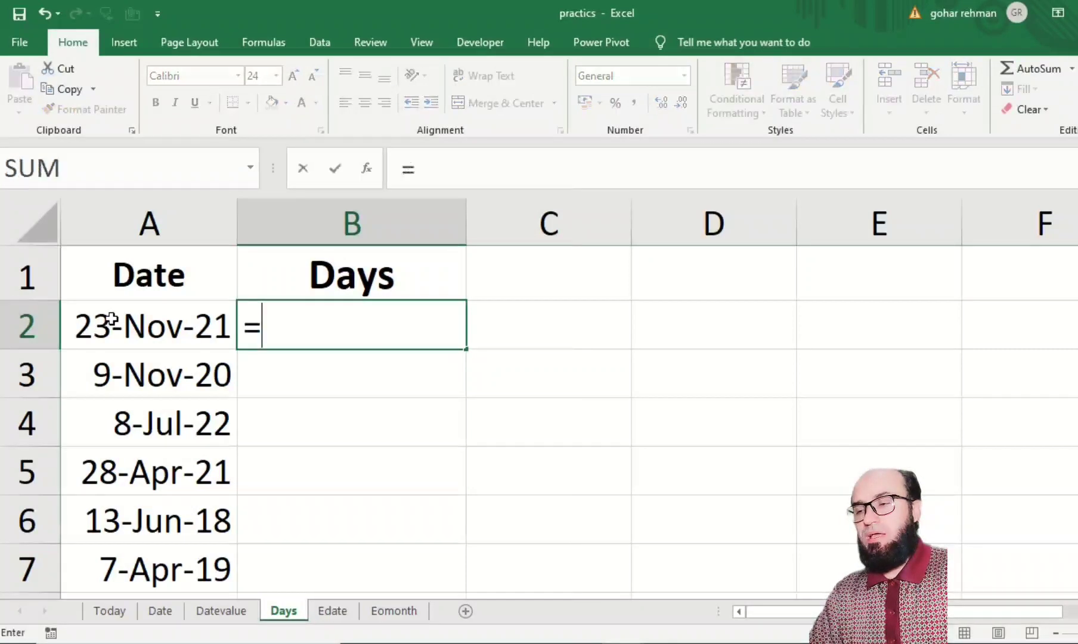
text(DAYS()
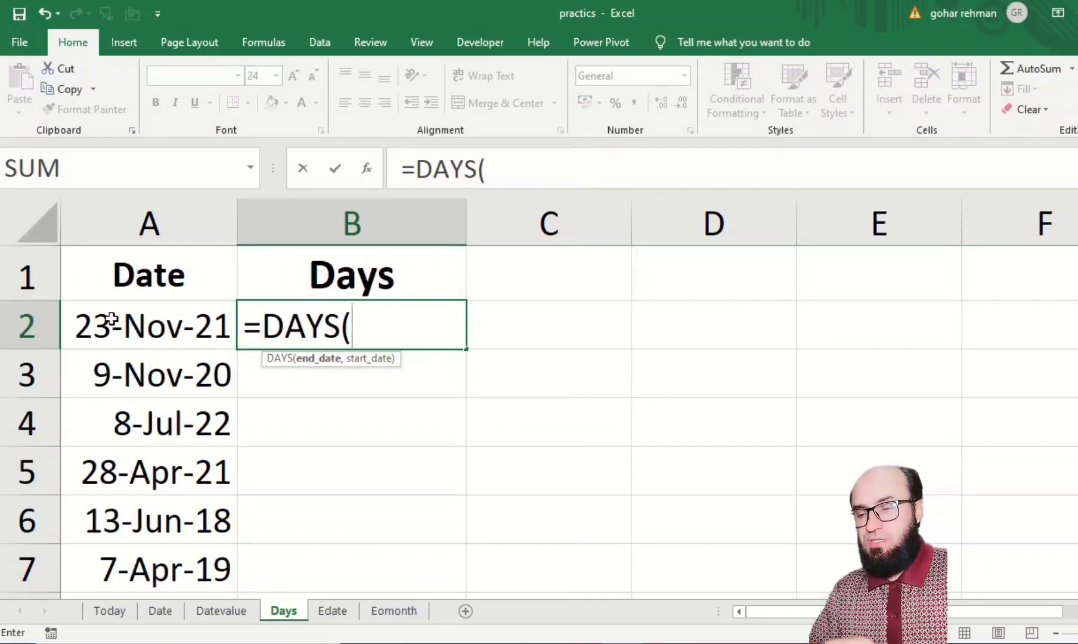
text(TODAY()
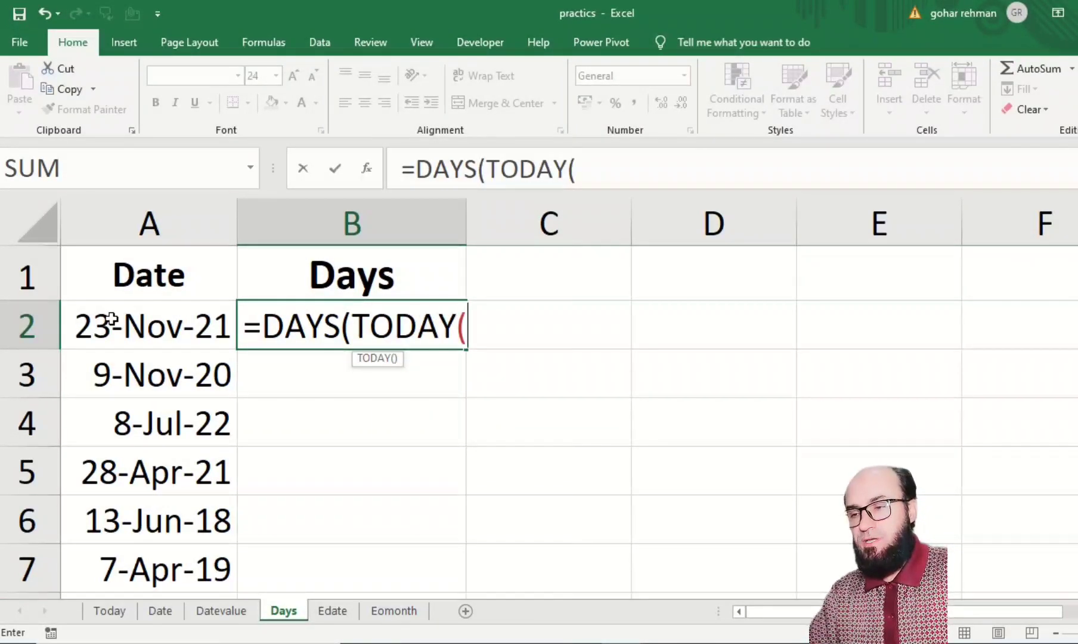
text(),)
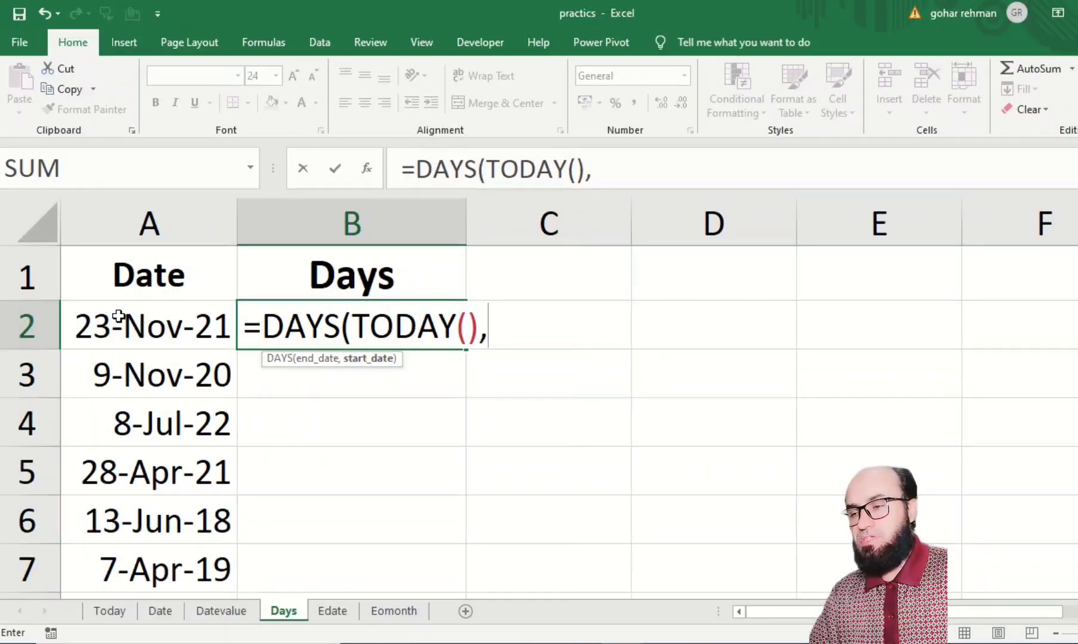
click(118, 316)
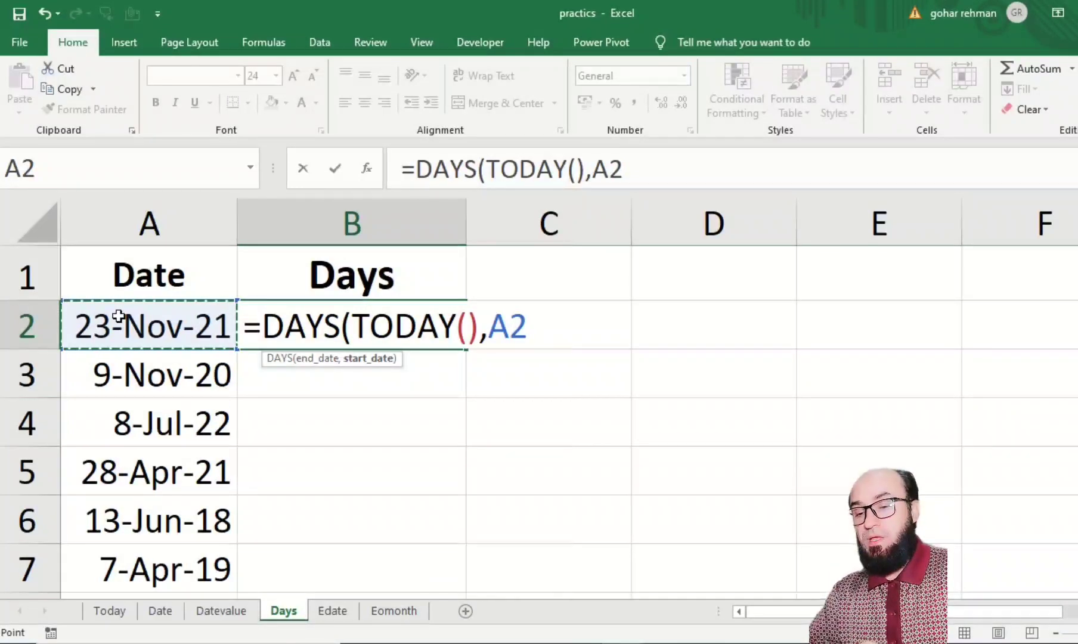
text())
key(Return)
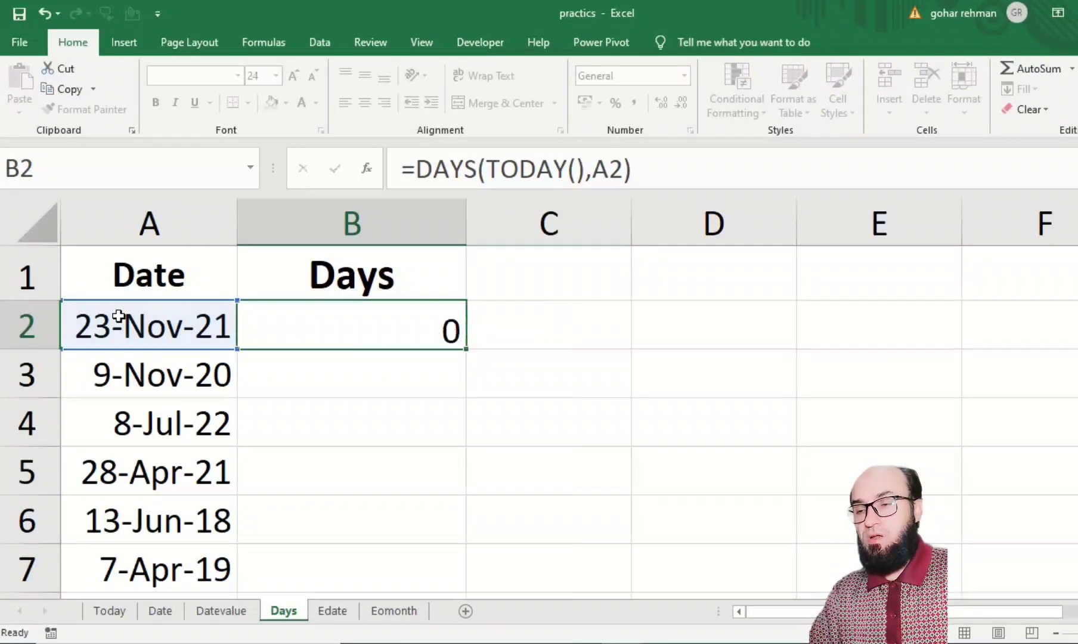
- Fill the DAYS formula from B2 down through B29 and check the end of the filled column
key(Up)
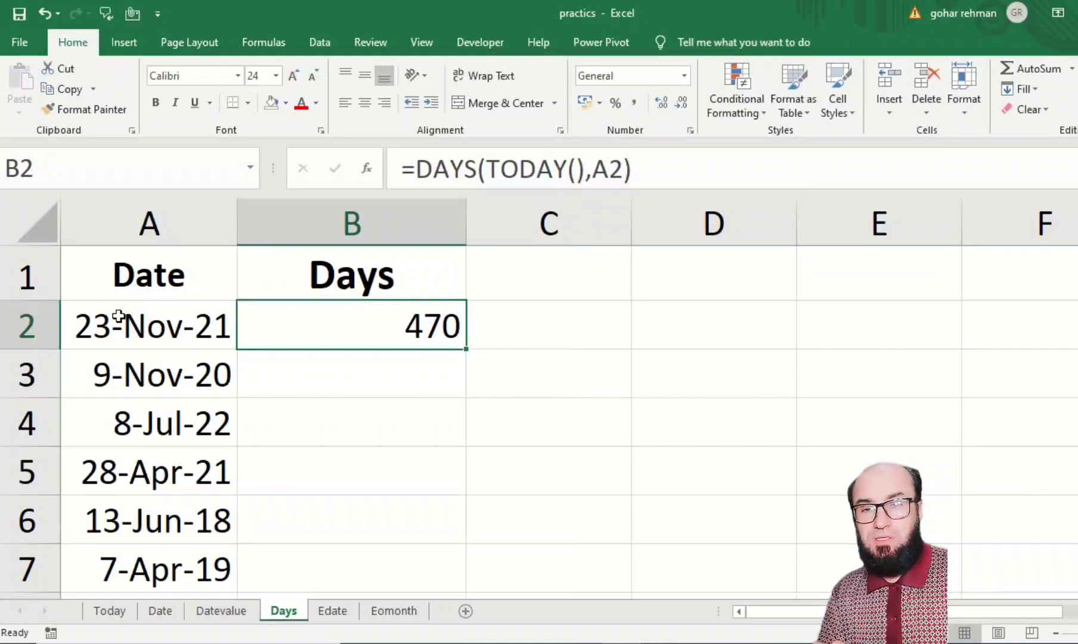
double_click(466, 349)
key(ctrl+Down)
key(Down)
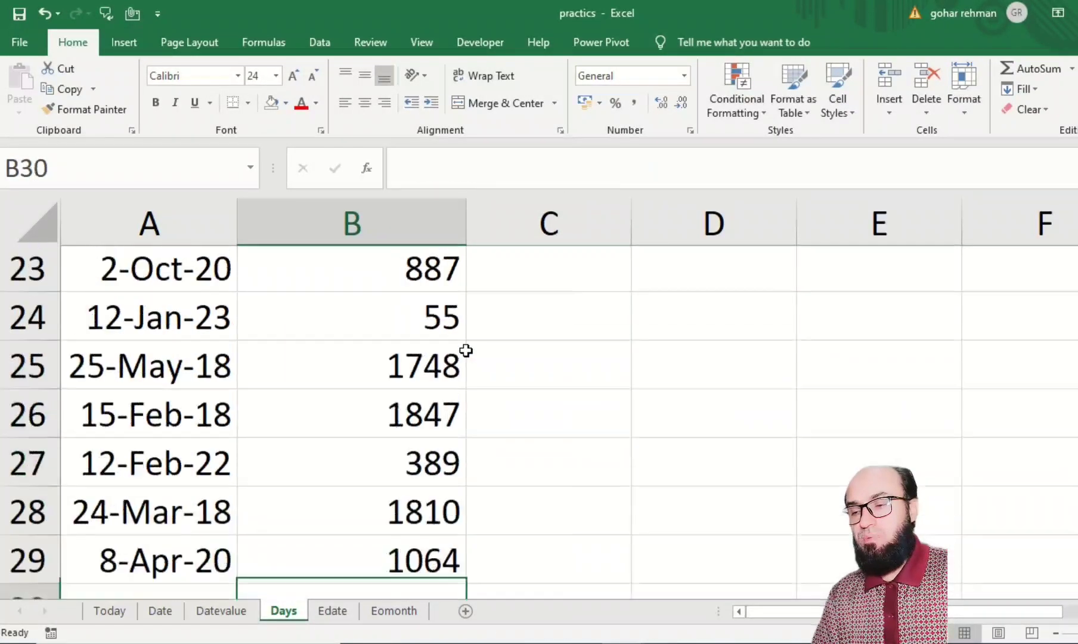
key(Down)
key(Up)
key(ctrl+Up)
key(ctrl+Up)
key(Down)
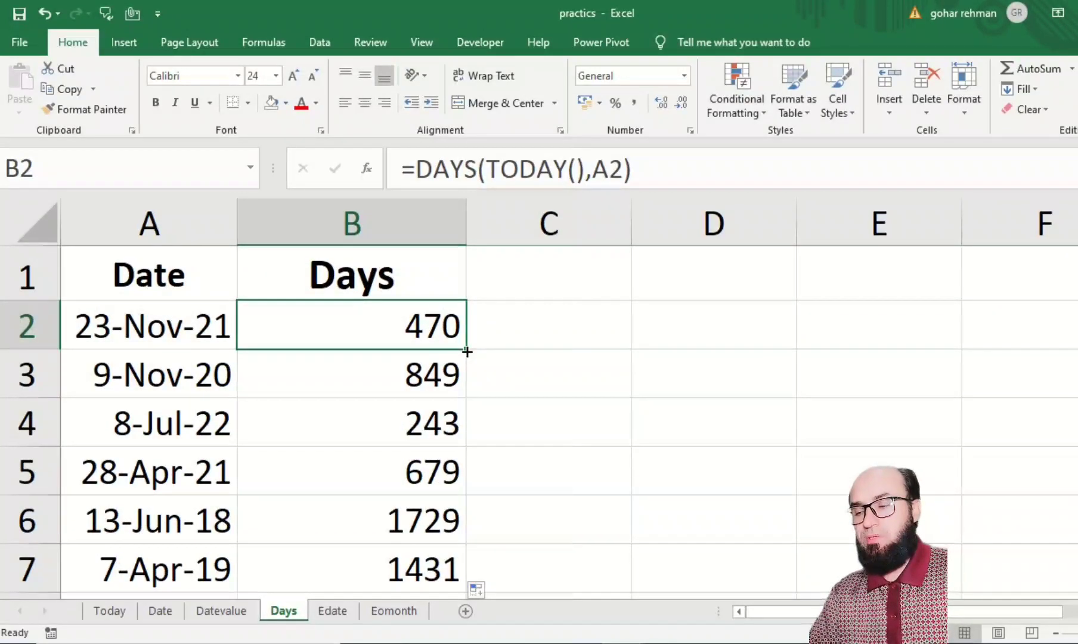
- Examine the arguments of the DAYS formula in B2 and the start date in A2 that it refers to
key(F2)
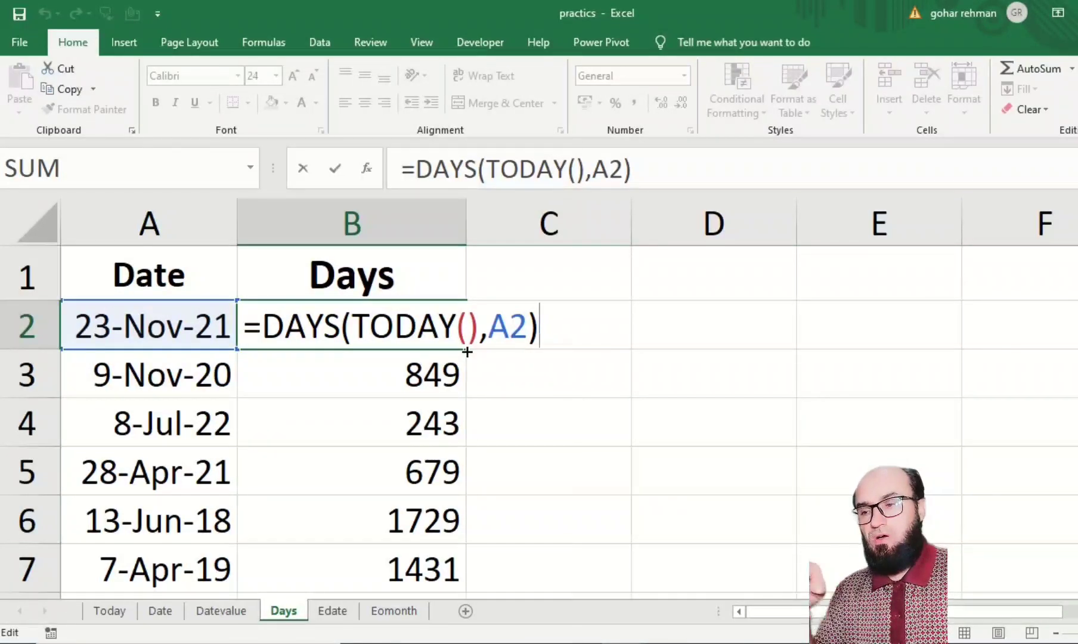
key(Return)
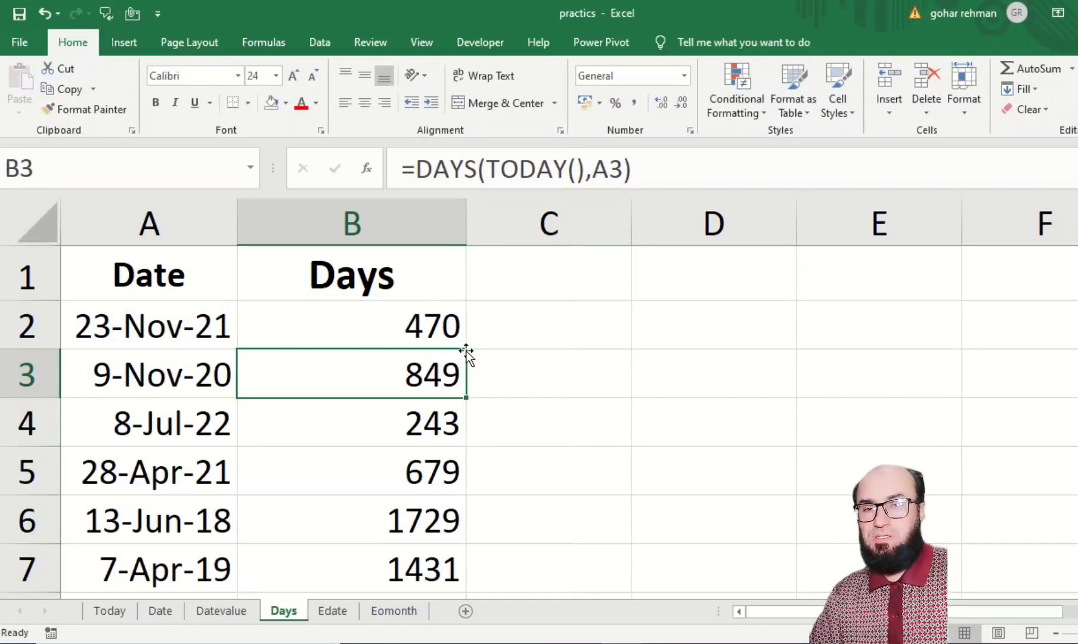
key(Up)
key(Right)
key(Right)
key(Left)
key(Left)
key(Left)
key(Down)
key(Up)
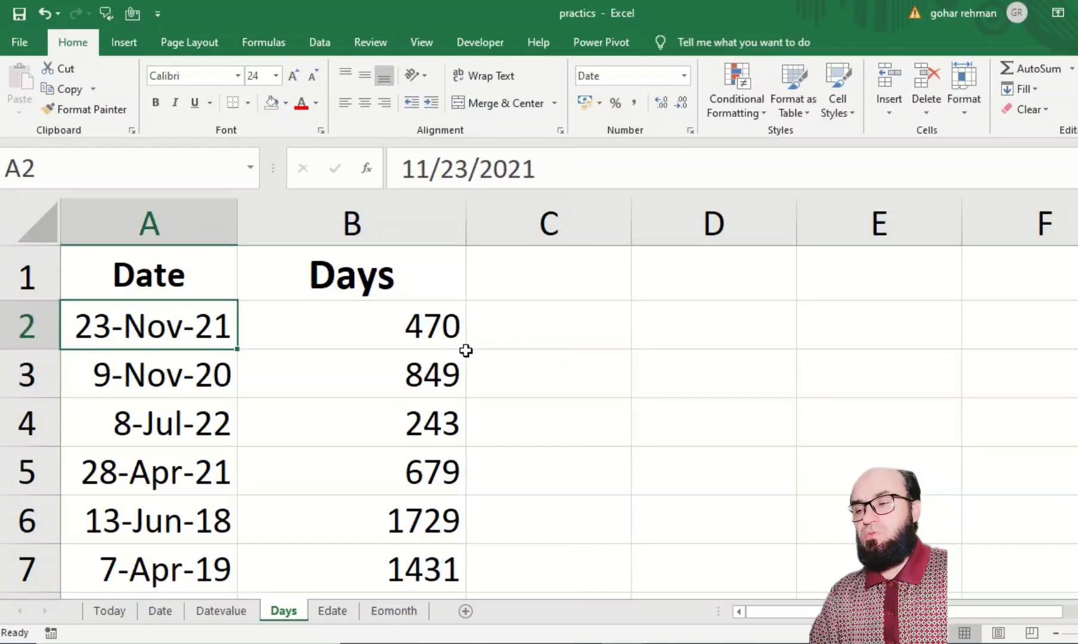
key(Right)
key(Right)
key(Right)
key(Left)
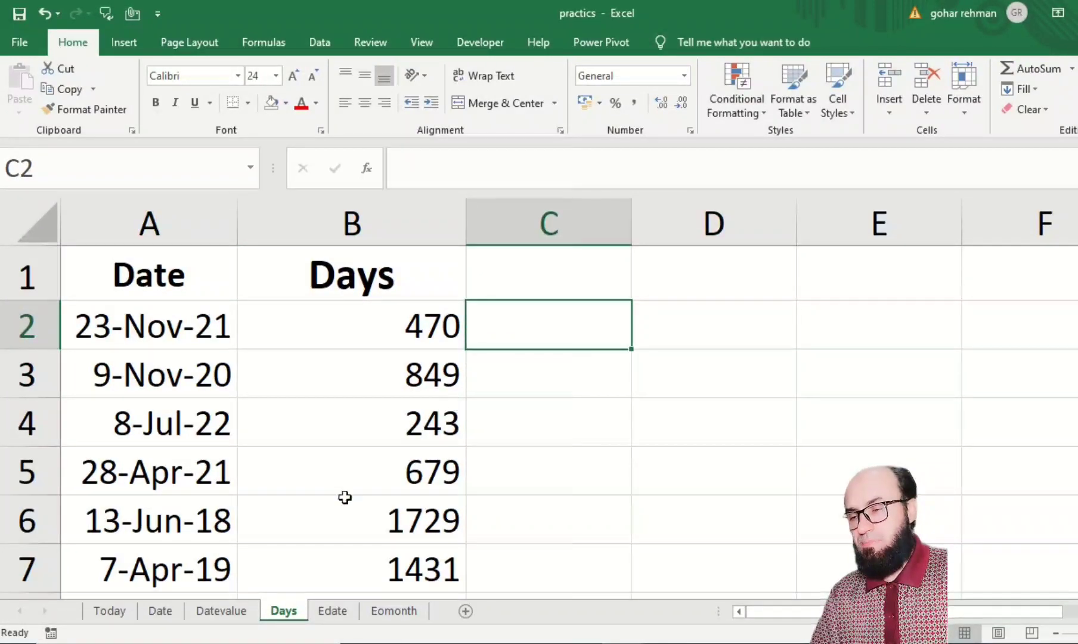
click(332, 611)
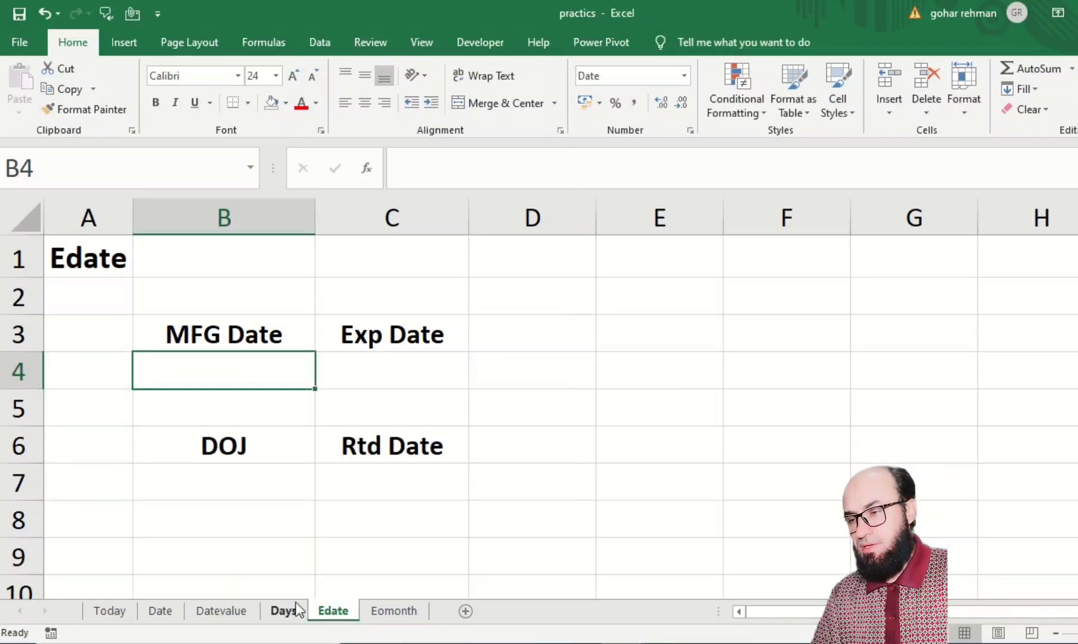
click(276, 608)
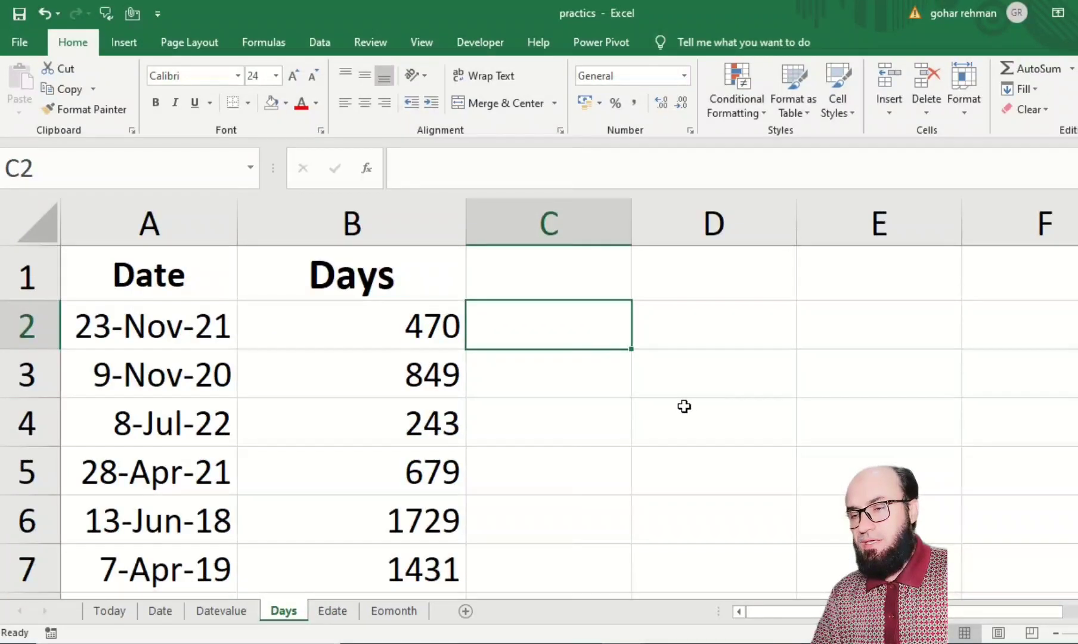
click(649, 342)
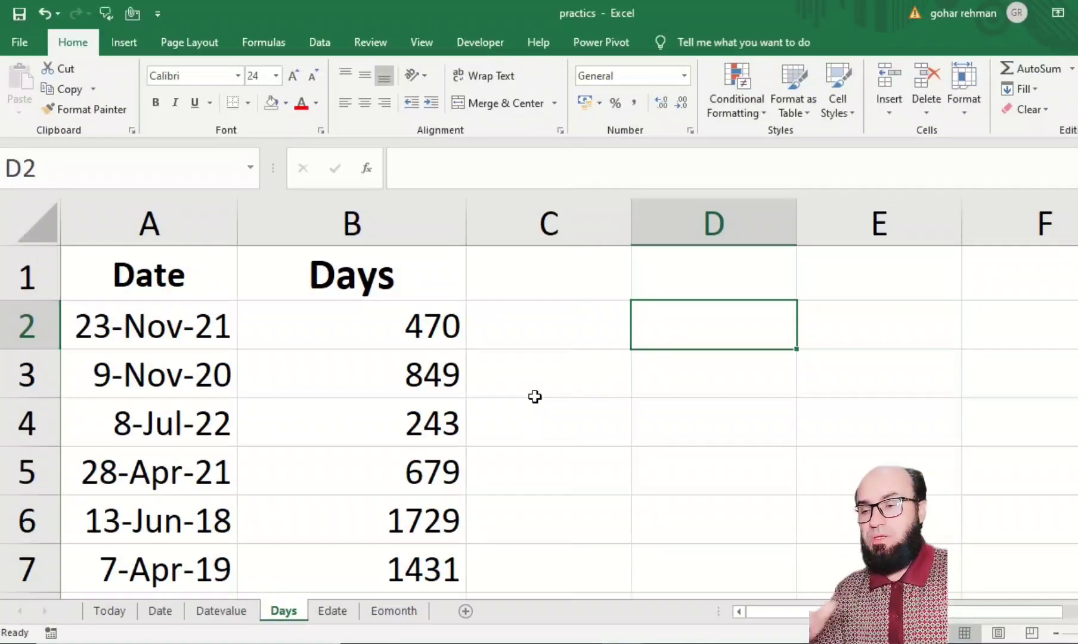
- Enter 12 MAR 2022 as the MFG Date in cell B4 of the Edate sheet
click(334, 611)
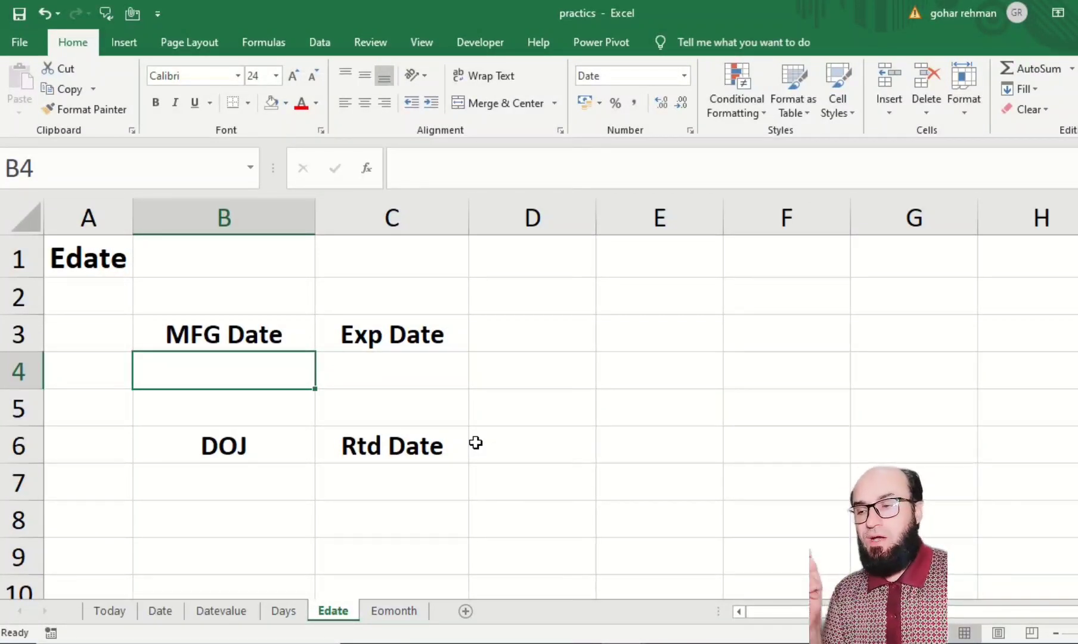
text(12 )
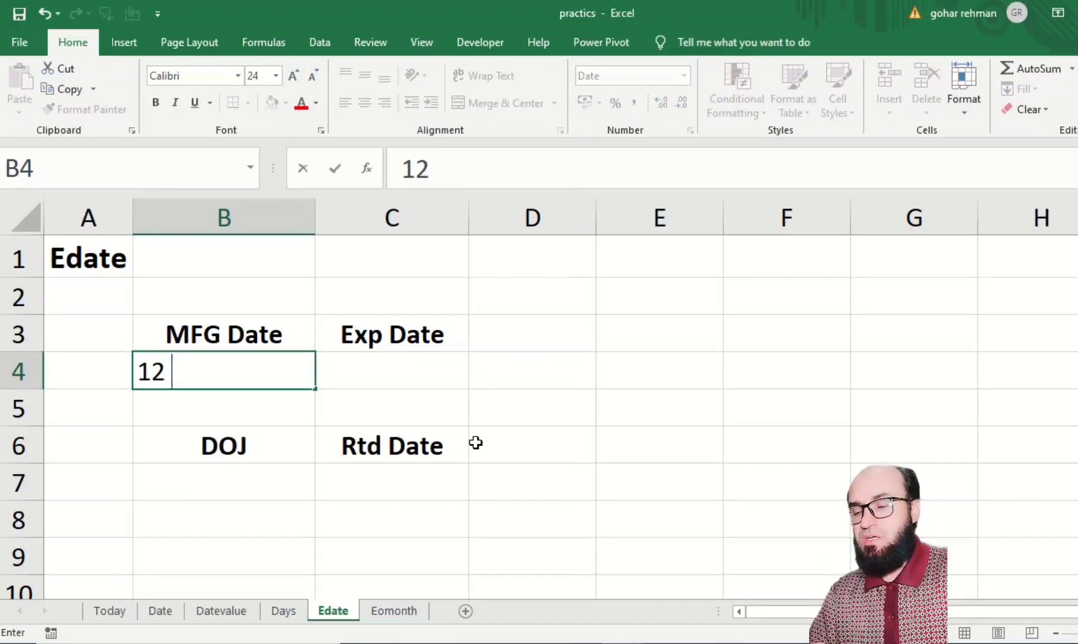
text(MAR 2)
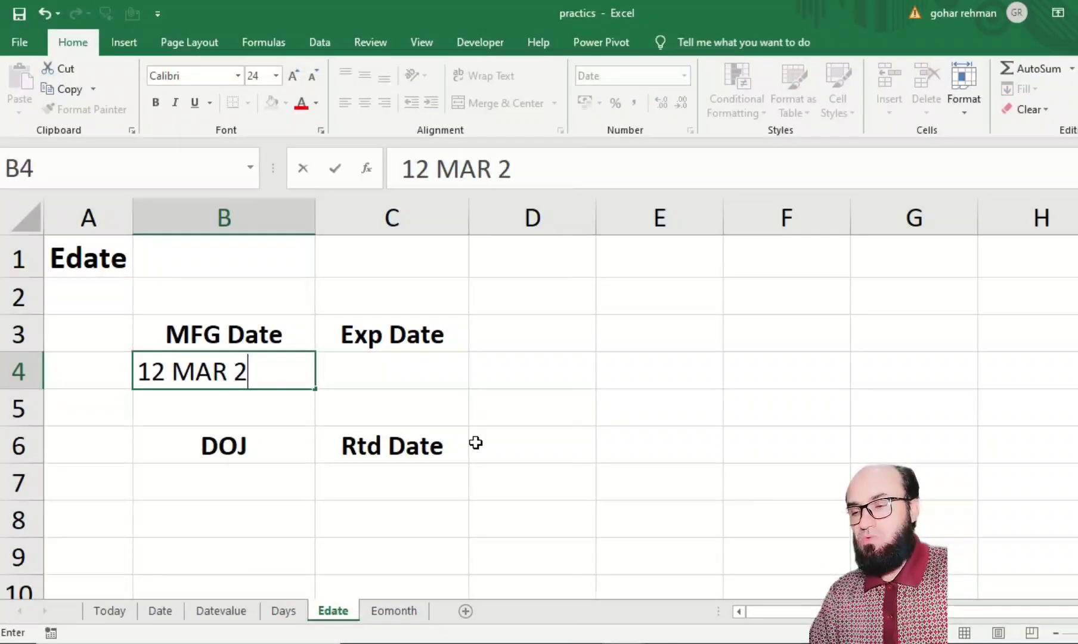
text(02 2)
key(Return)
key(Up)
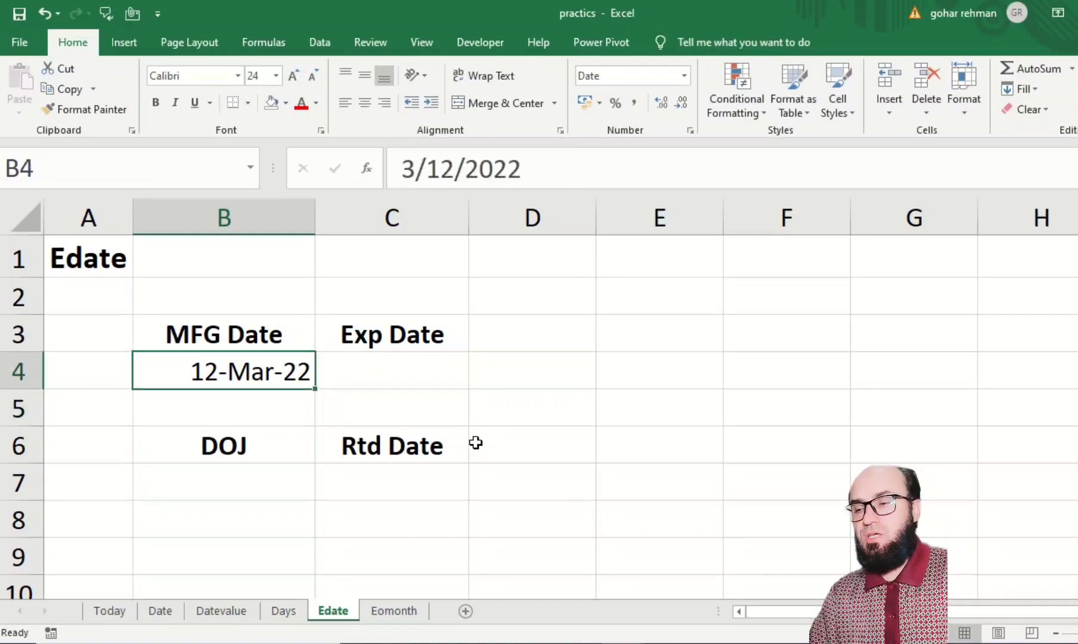
- Calculate the Exp Date in C4 as 10 months after the MFG Date with =EDATE(B4,10)
key(Right)
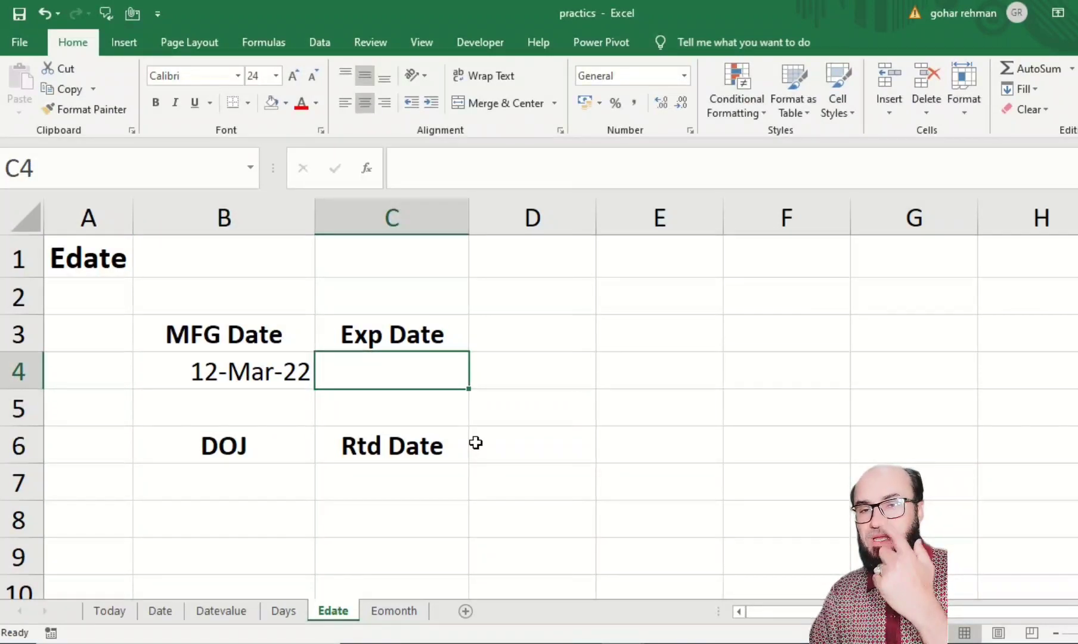
key(Left)
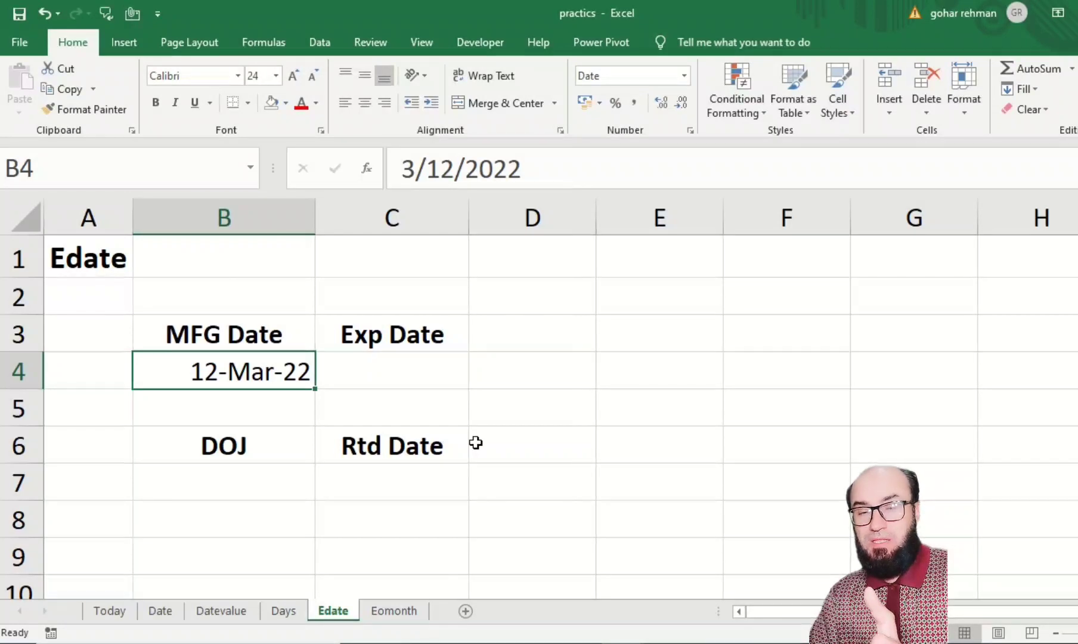
key(Right)
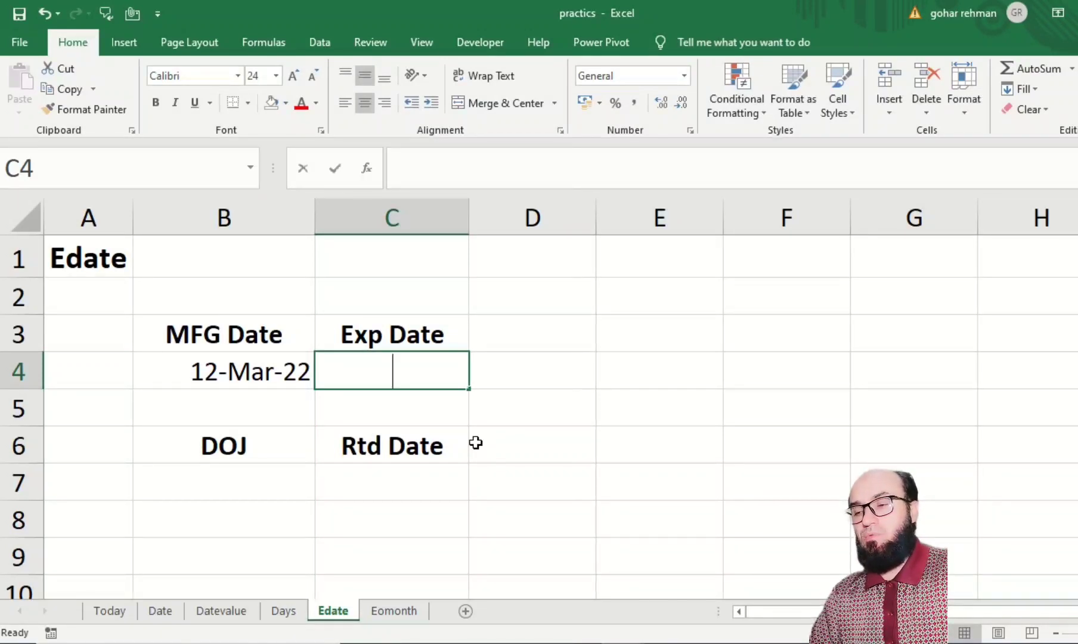
text(=EDA)
key(Tab)
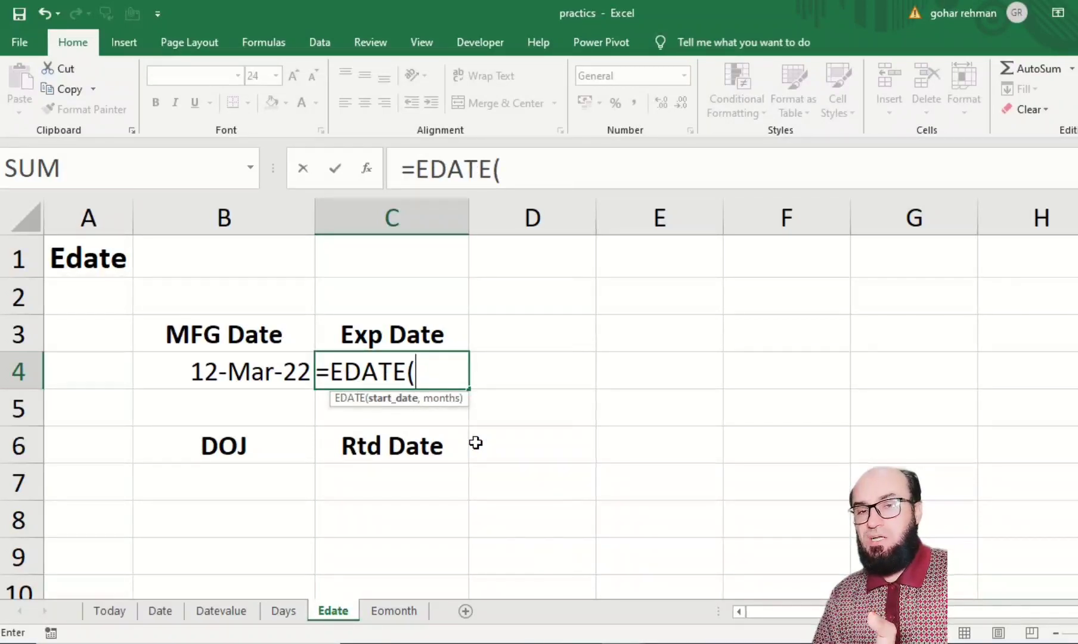
click(291, 382)
text(,)
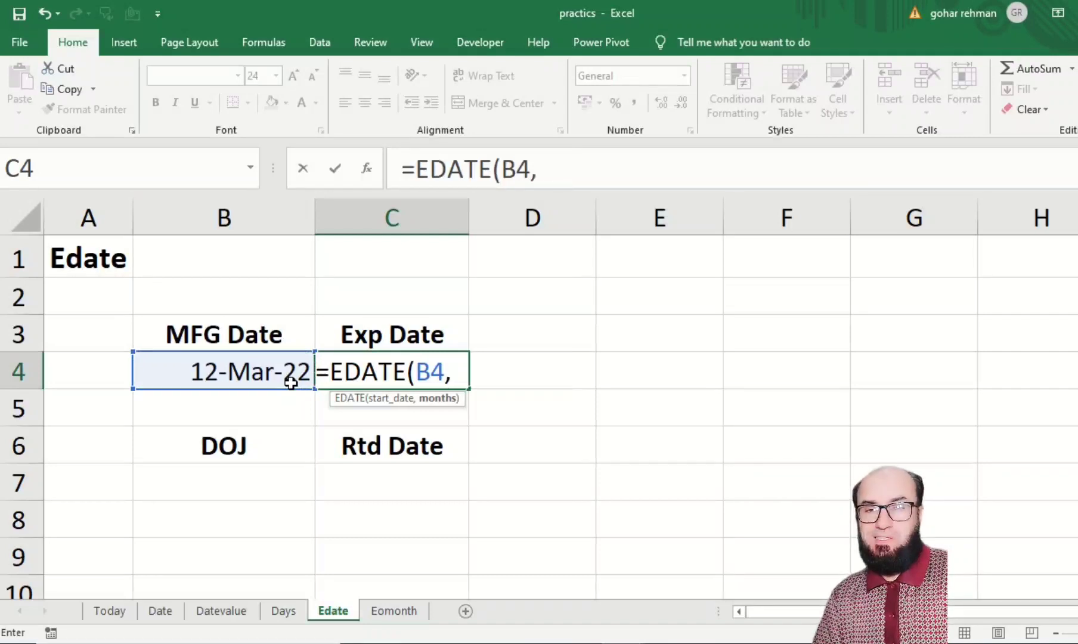
text(10)
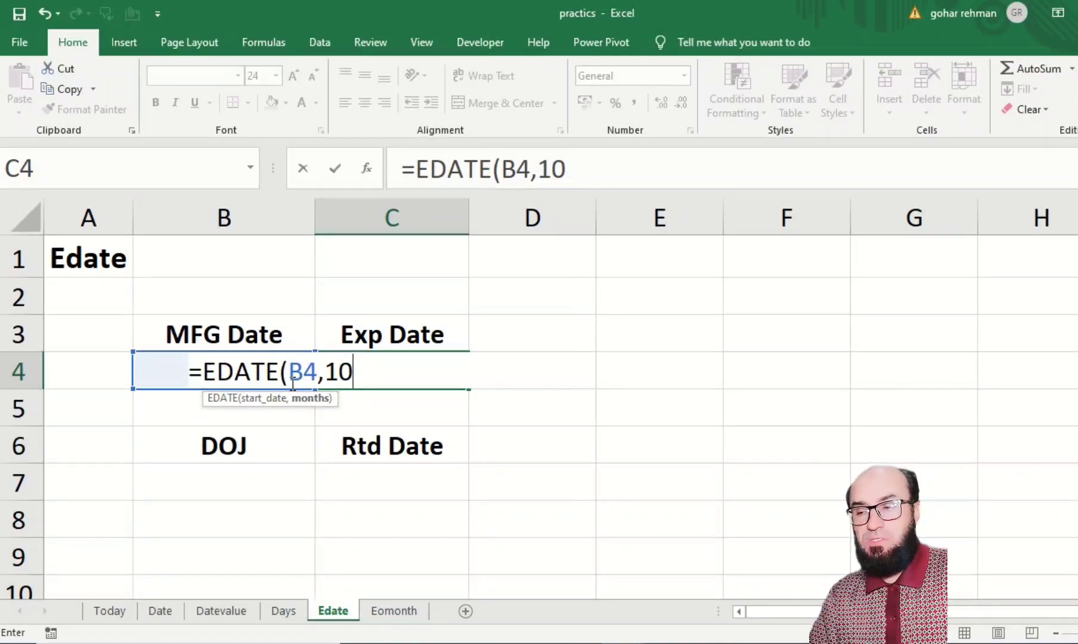
text())
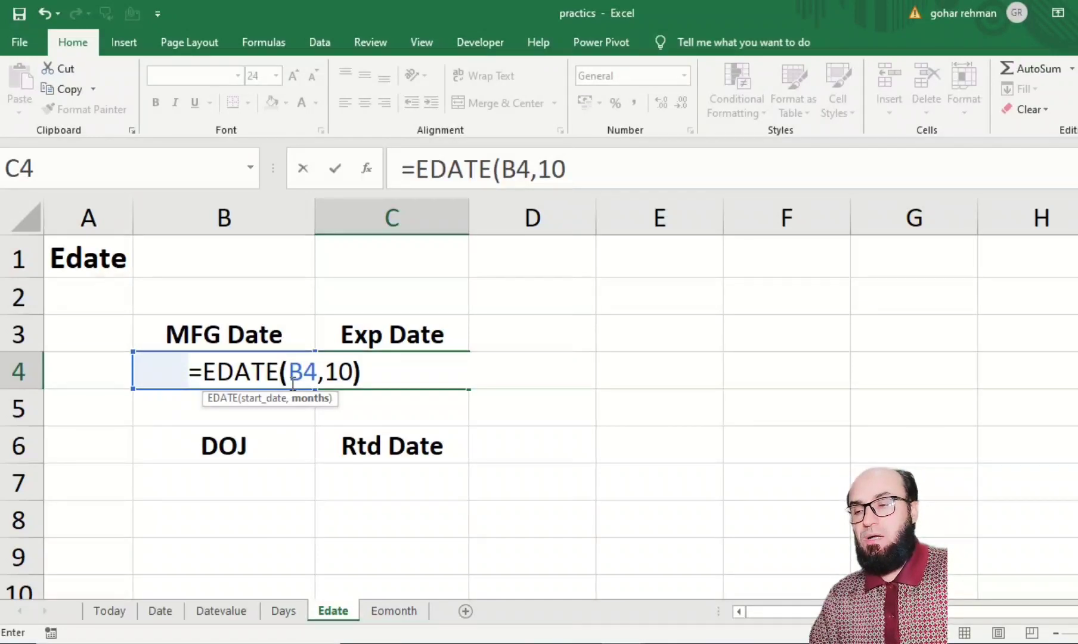
key(Return)
key(Up)
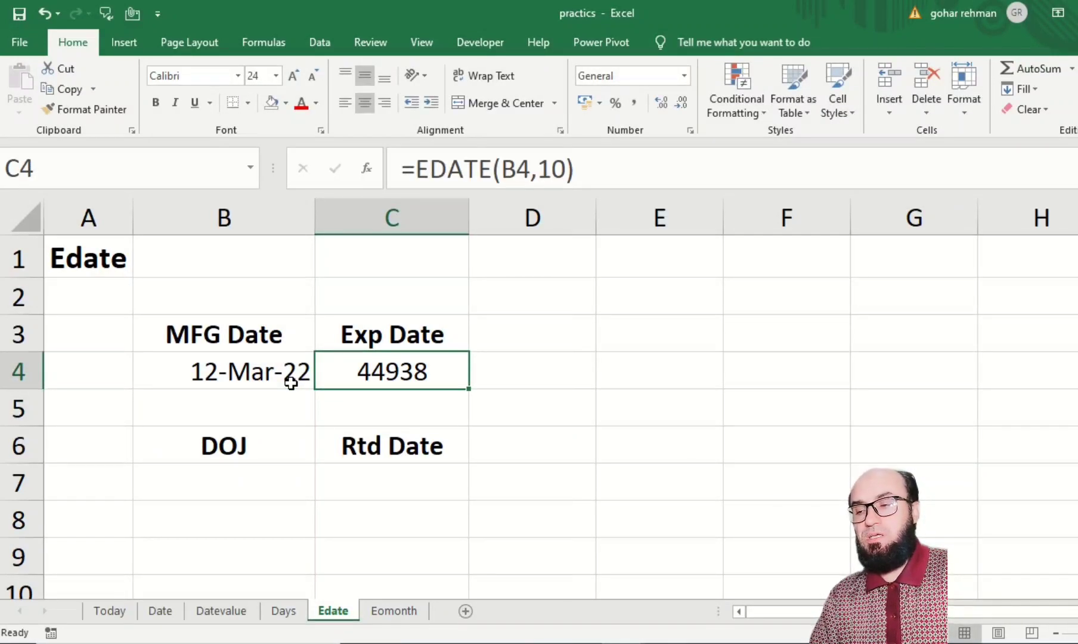
- Apply the date format of B4 to the Exp Date in C4 by pasting only its formats
click(290, 382)
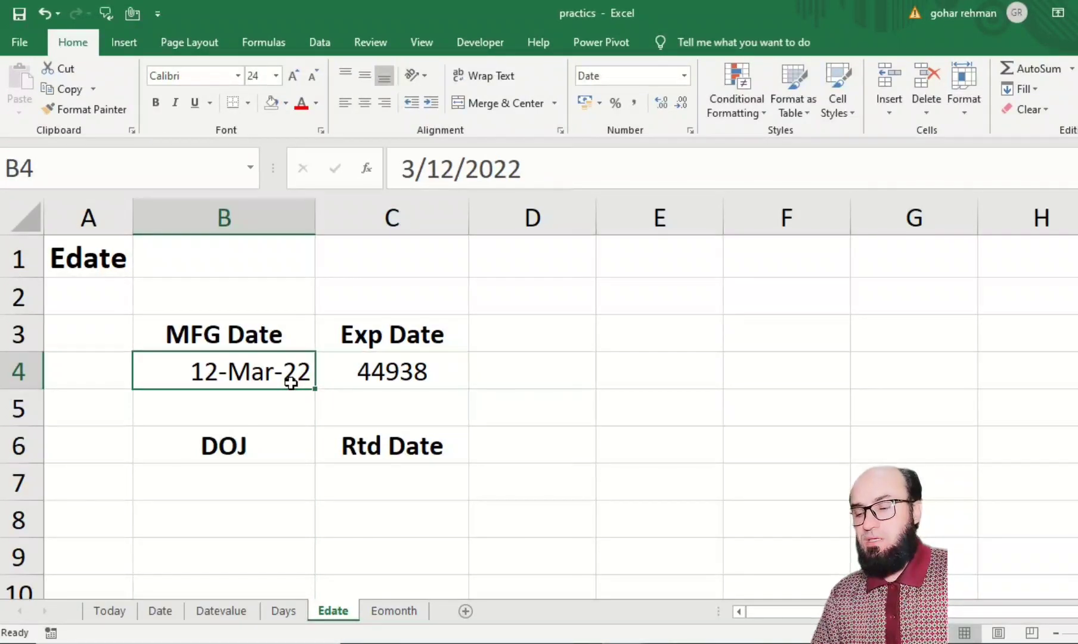
key(ctrl+c)
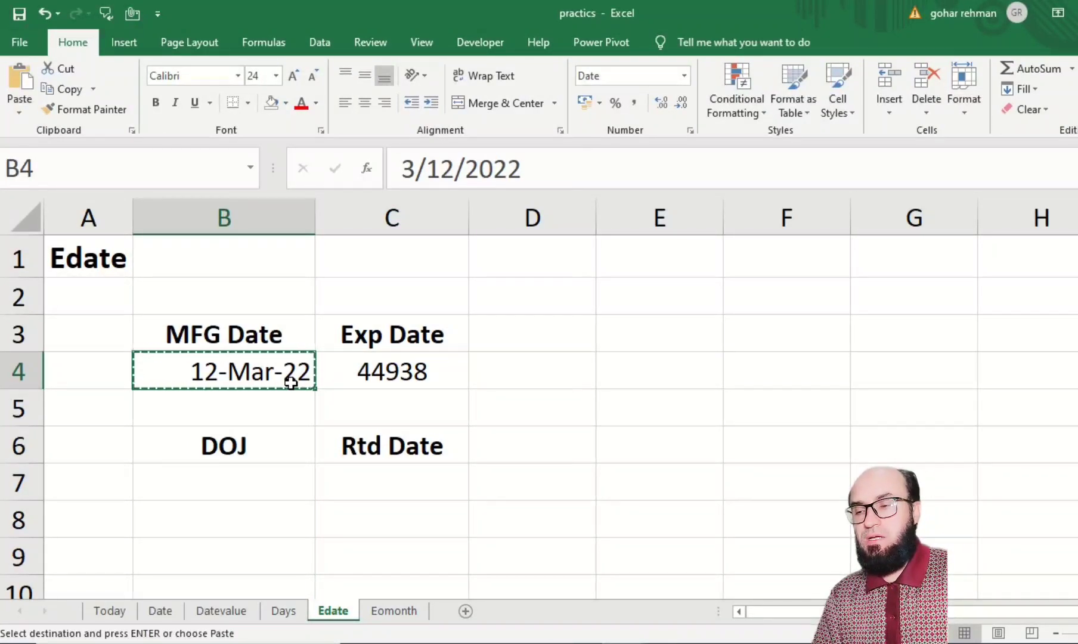
key(Right)
key(alt+e)
key(s)
key(Down)
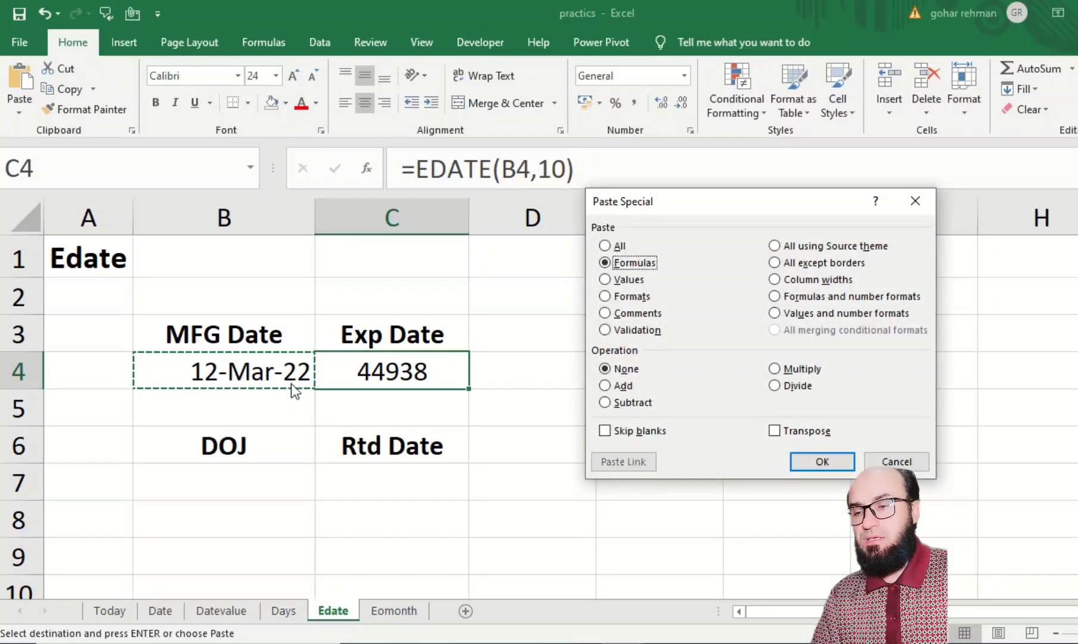
key(Down)
key(Down)
key(Return)
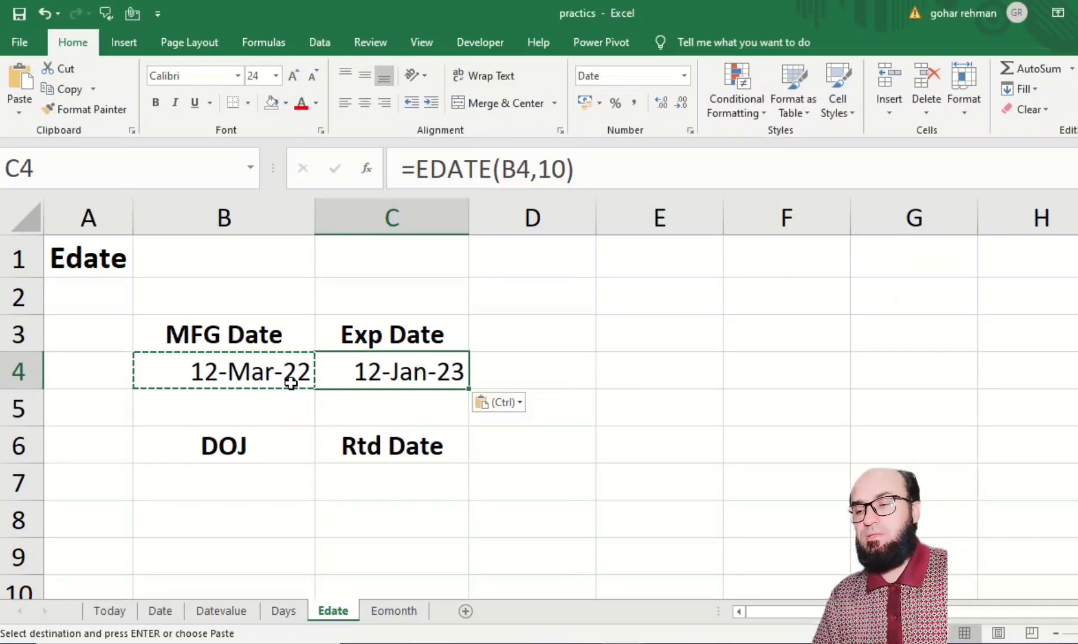
key(Left)
key(Right)
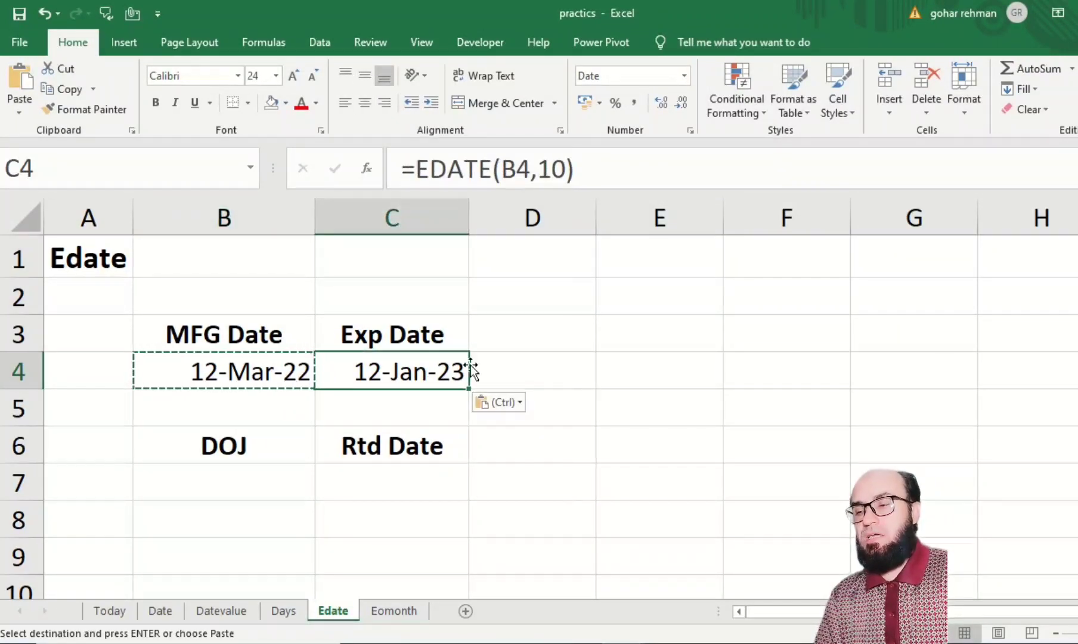
click(265, 368)
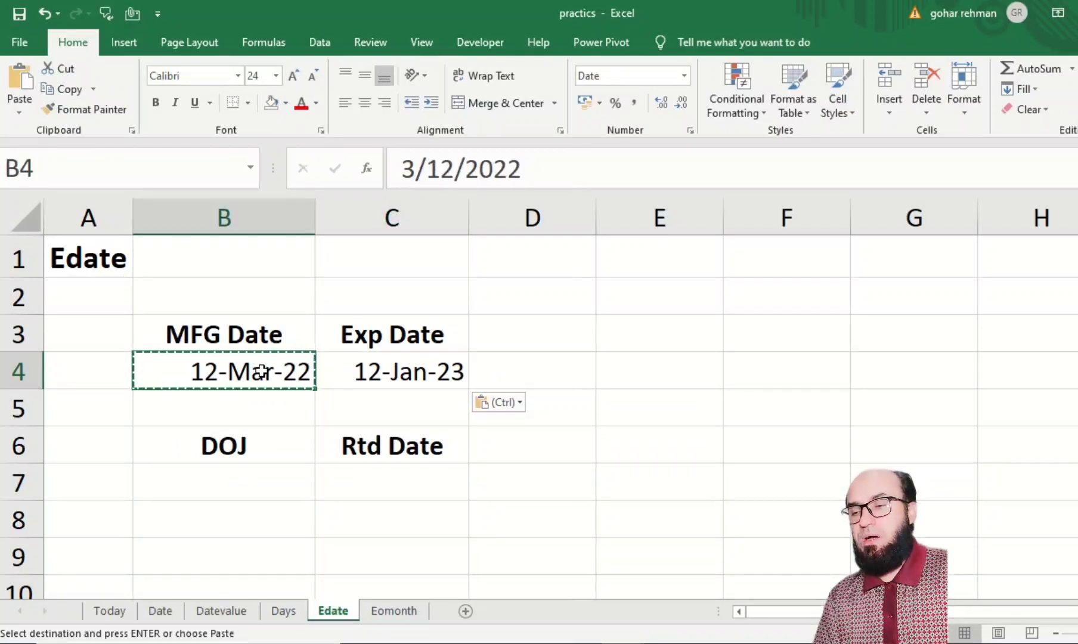
key(Right)
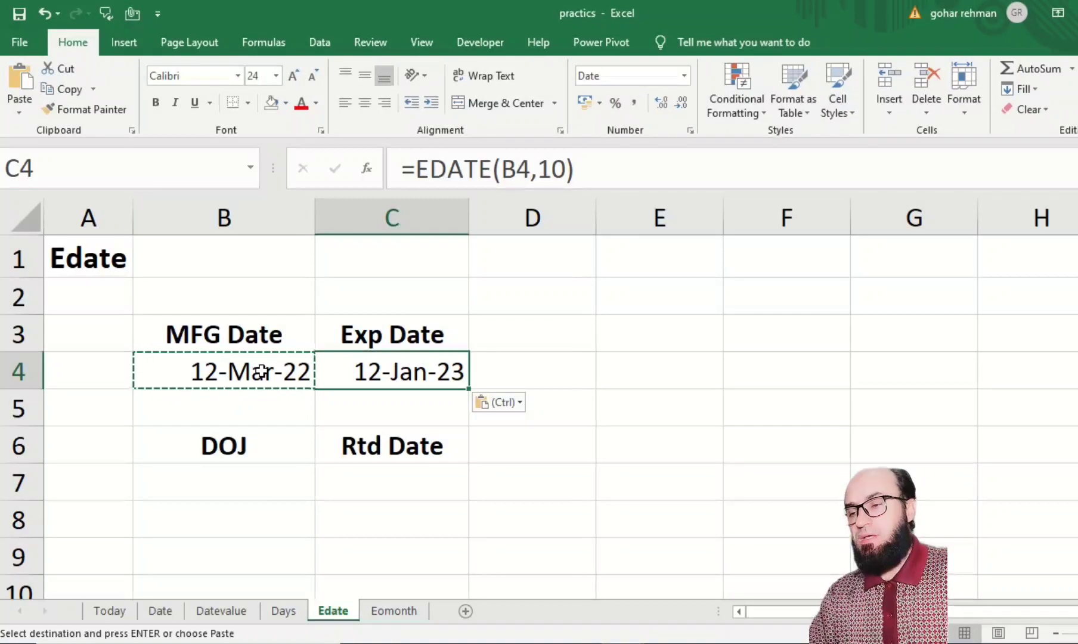
- Copy B4:C4 and paste only its formats onto B7:C7 under DOJ and Rtd Date
key(Down)
key(Down)
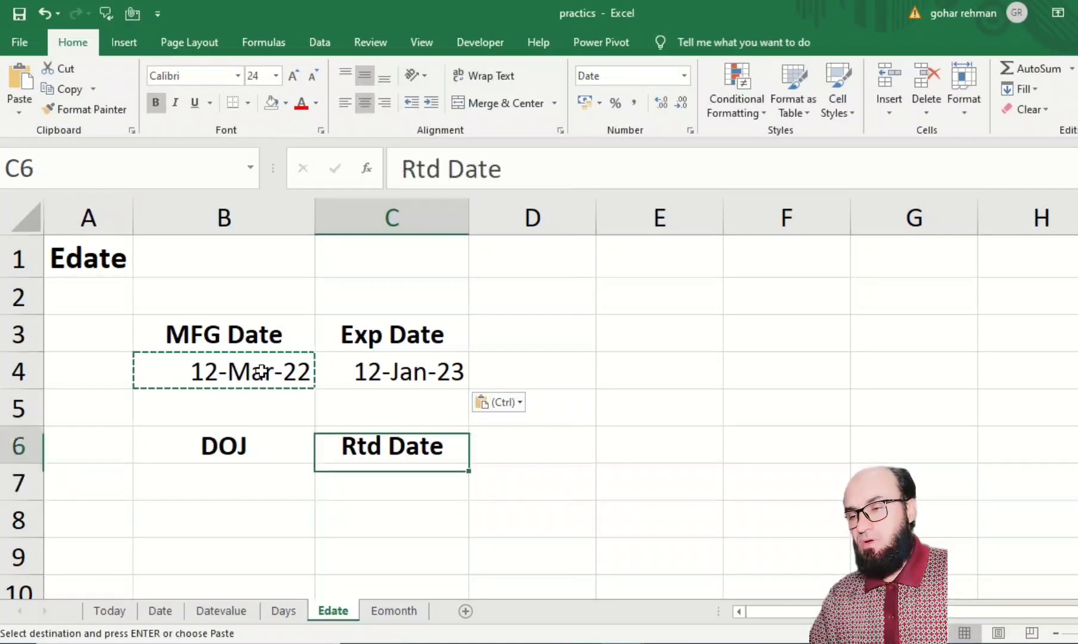
key(Up)
key(Up)
key(Left)
key(shift+Right)
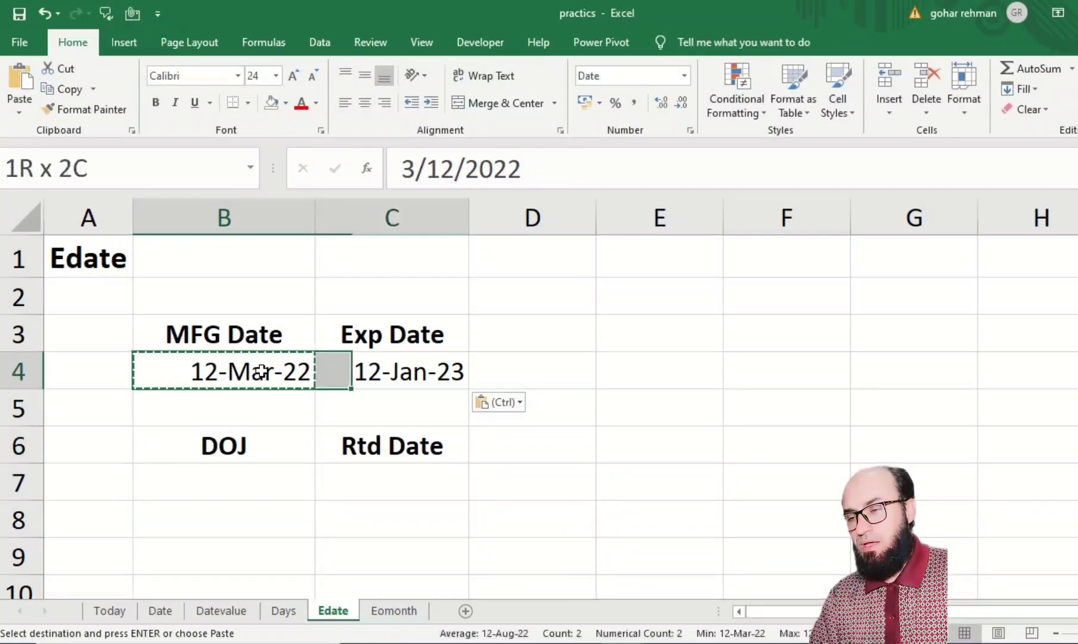
key(ctrl+c)
key(Down)
key(Down)
key(Down)
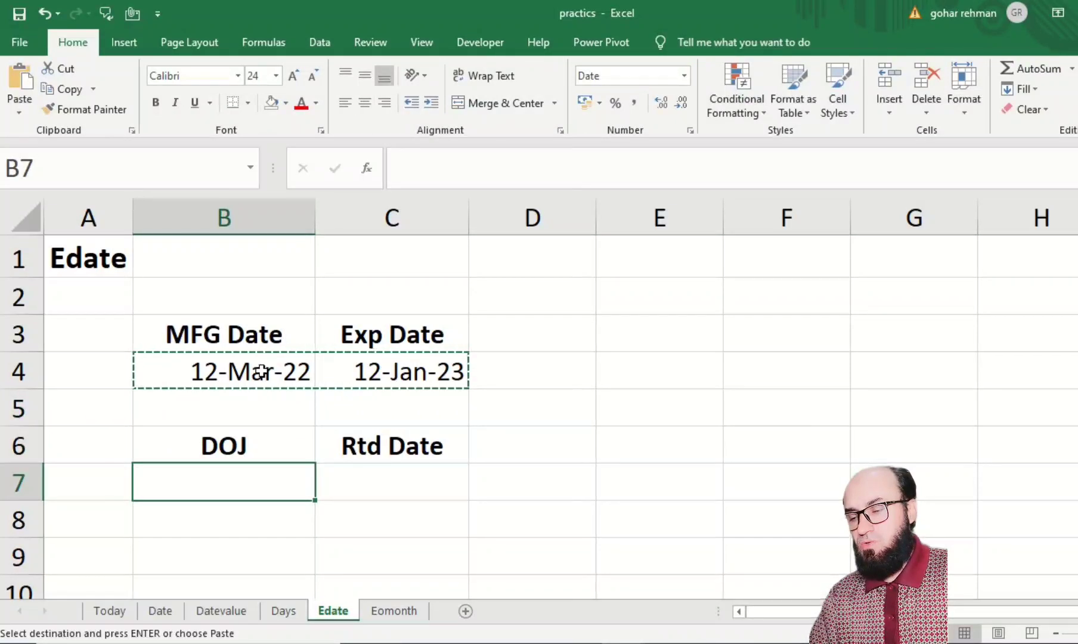
key(ctrl+alt+v)
key(v)
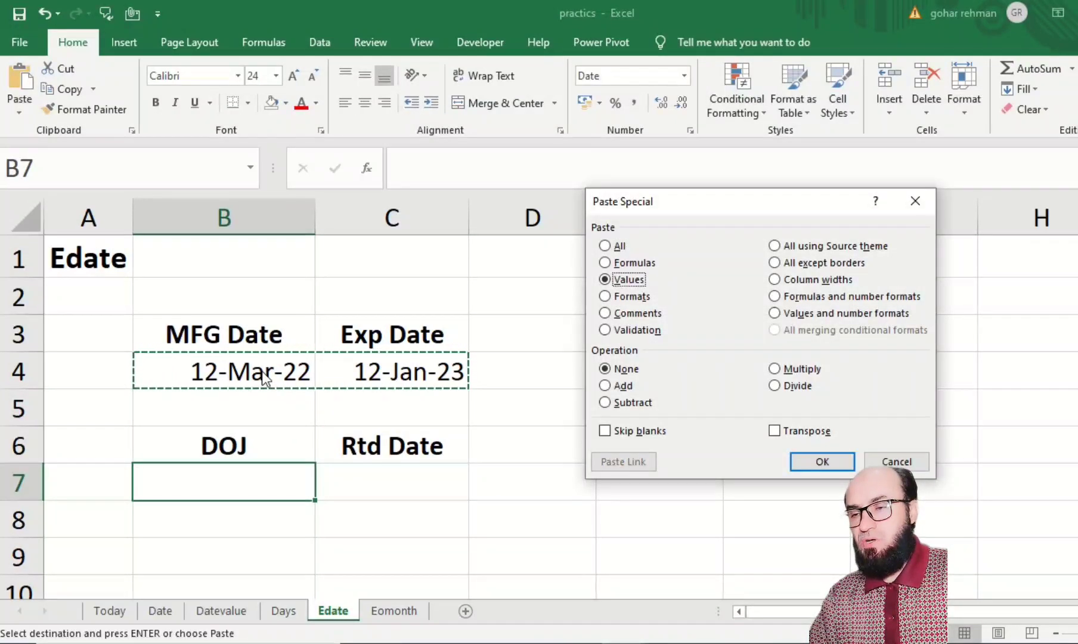
key(t)
key(Return)
key(Down)
key(Up)
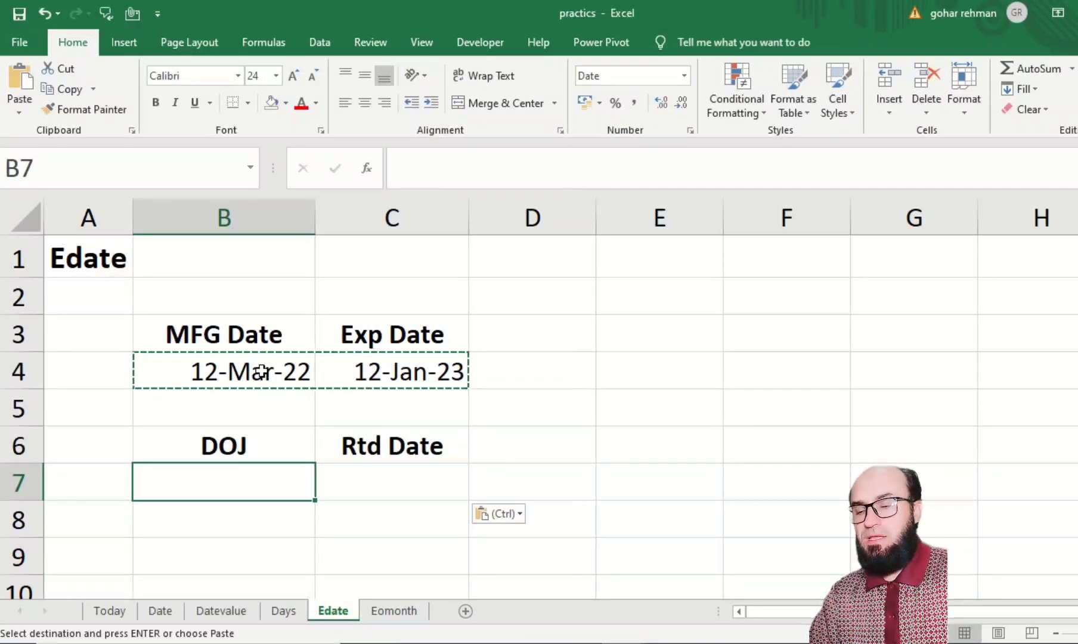
- Enter the current date as the DOJ in B7 with =TODAY()
text(=TOD)
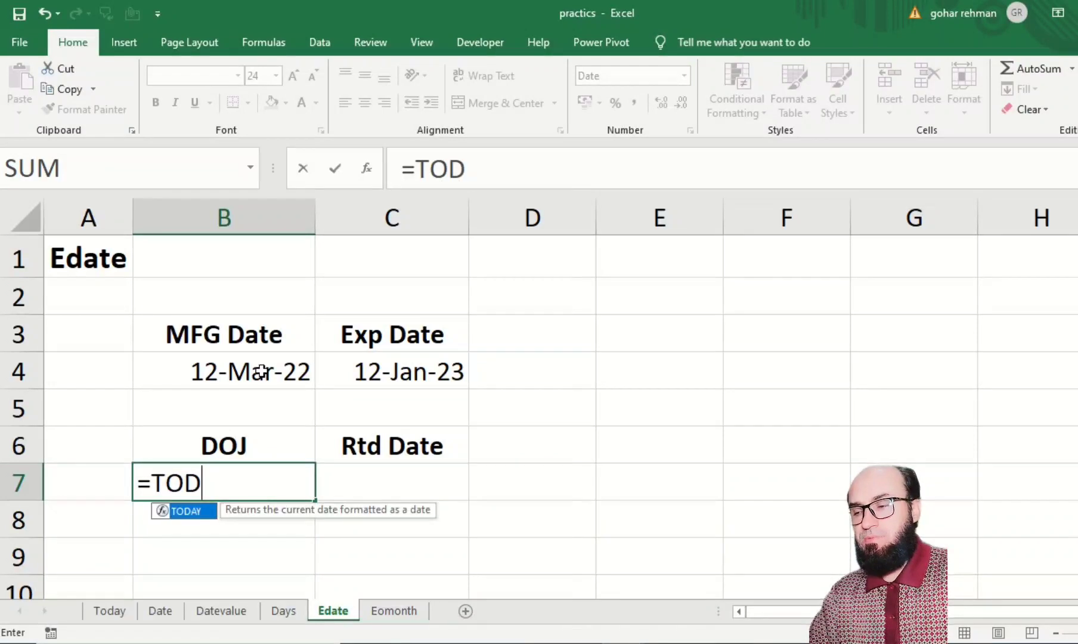
key(Tab)
text())
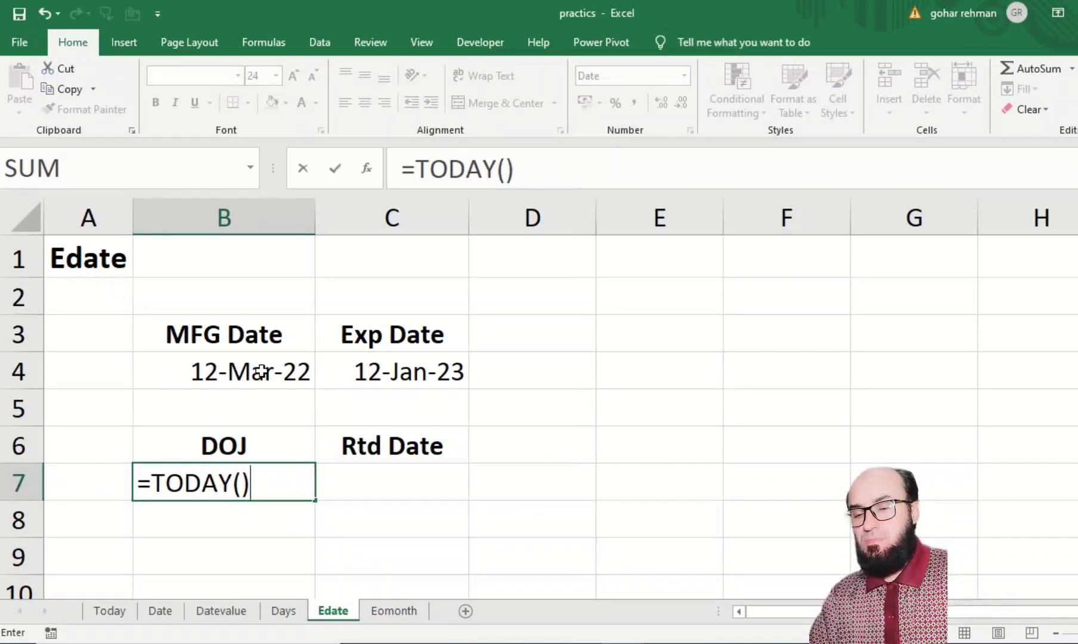
key(Return)
key(Up)
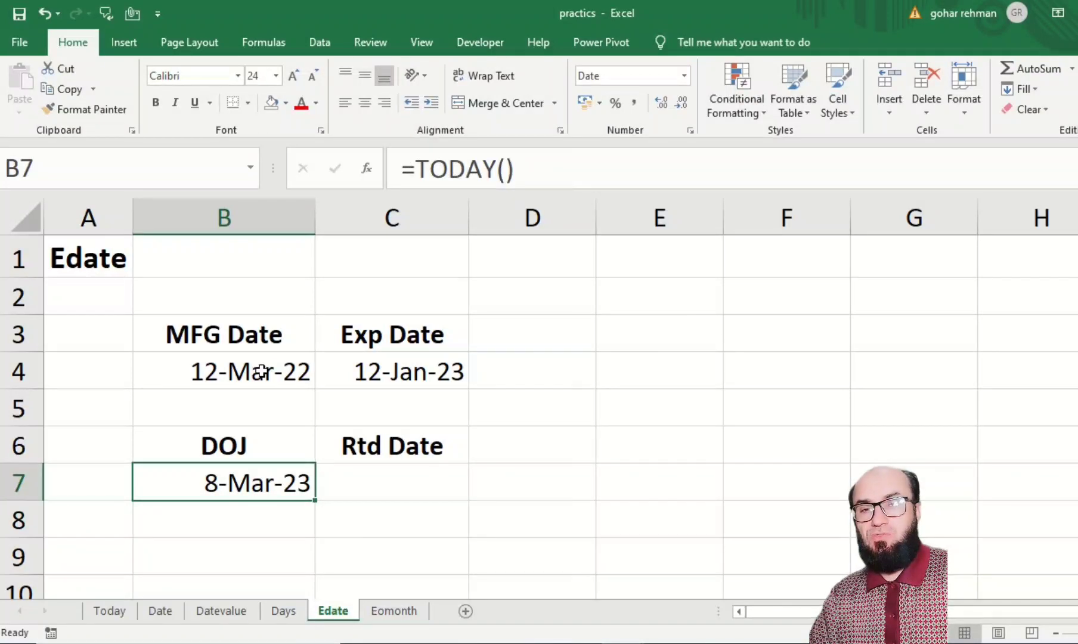
- Calculate the Rtd Date in C7 as 40 years after the DOJ with =EDATE(B7,40*12)
key(Right)
text(=)
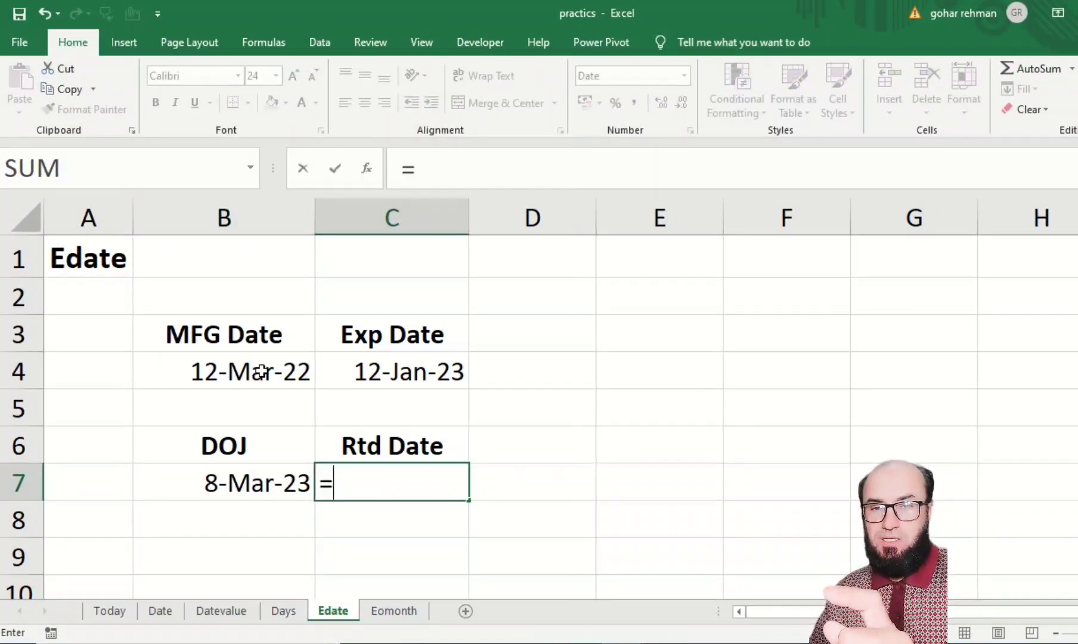
text(EDATE()
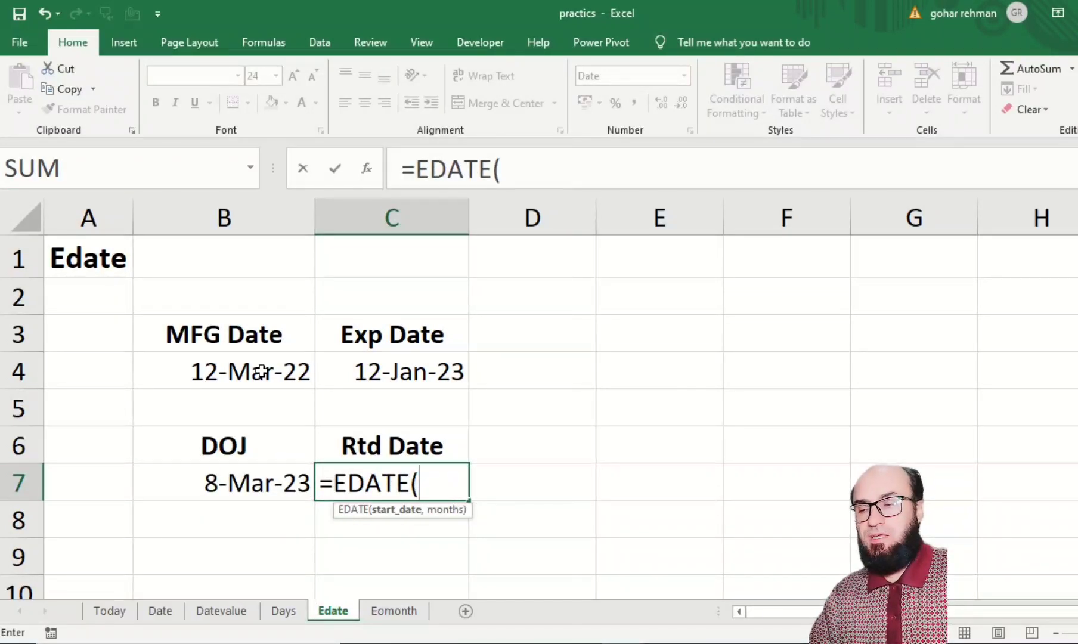
key(Left)
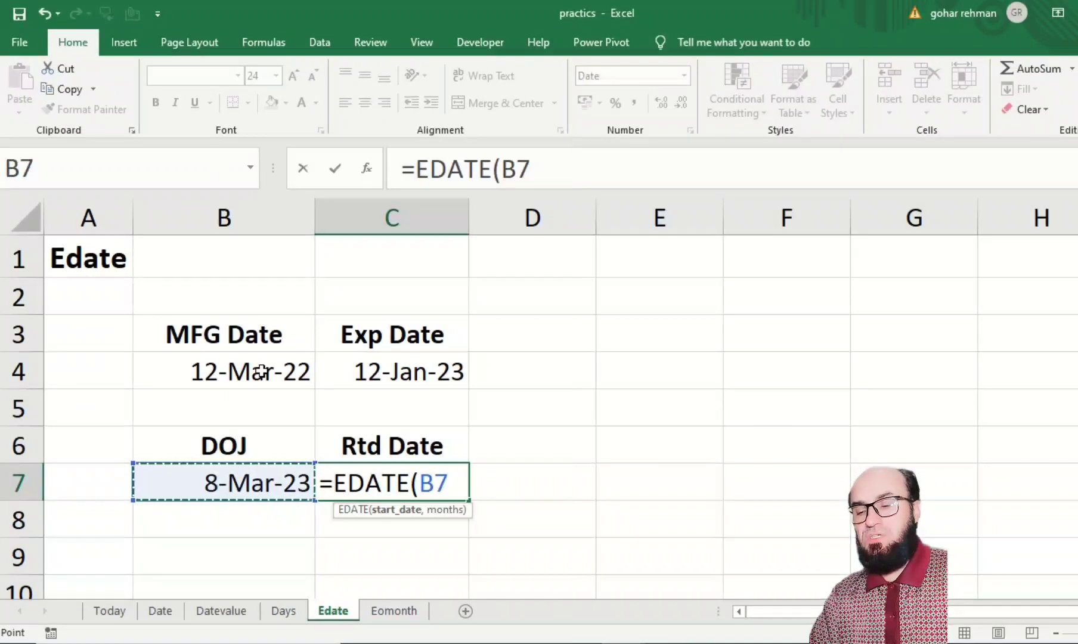
text(,)
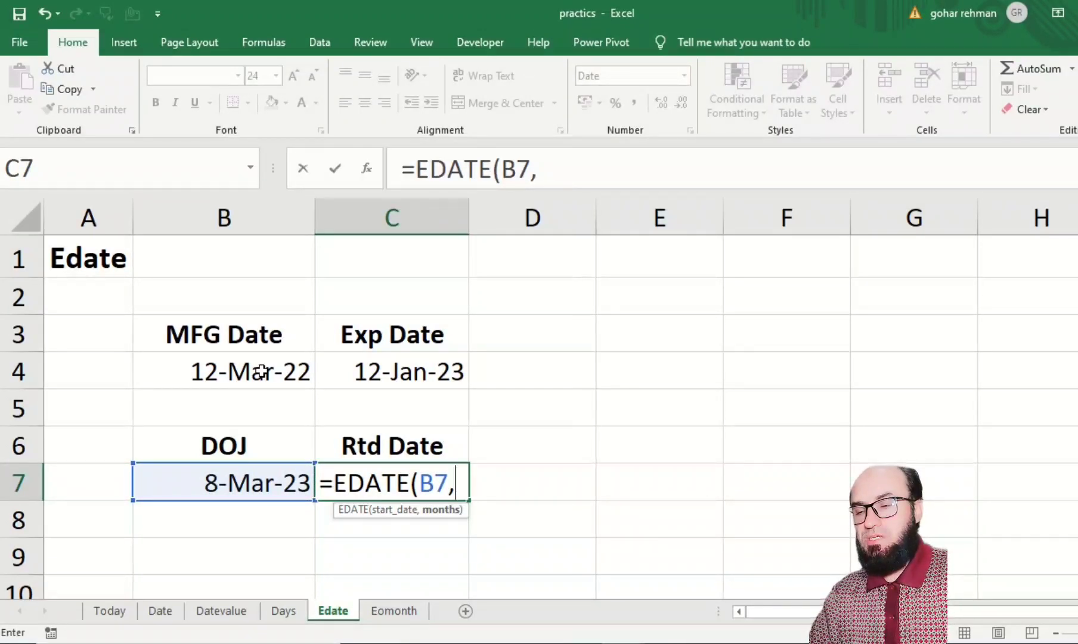
text(40*)
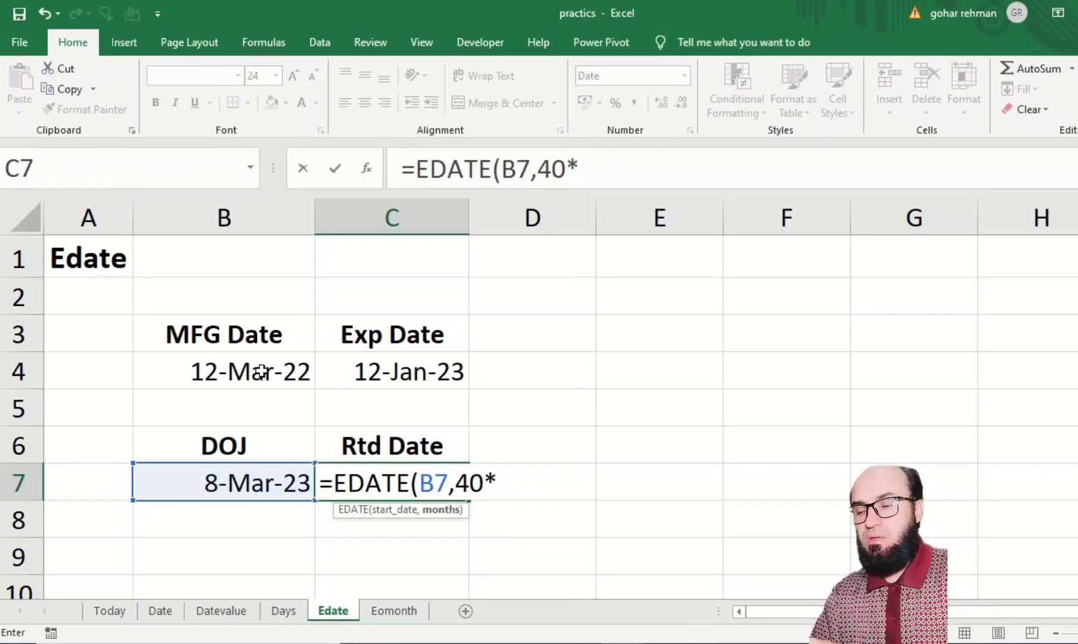
text(12)
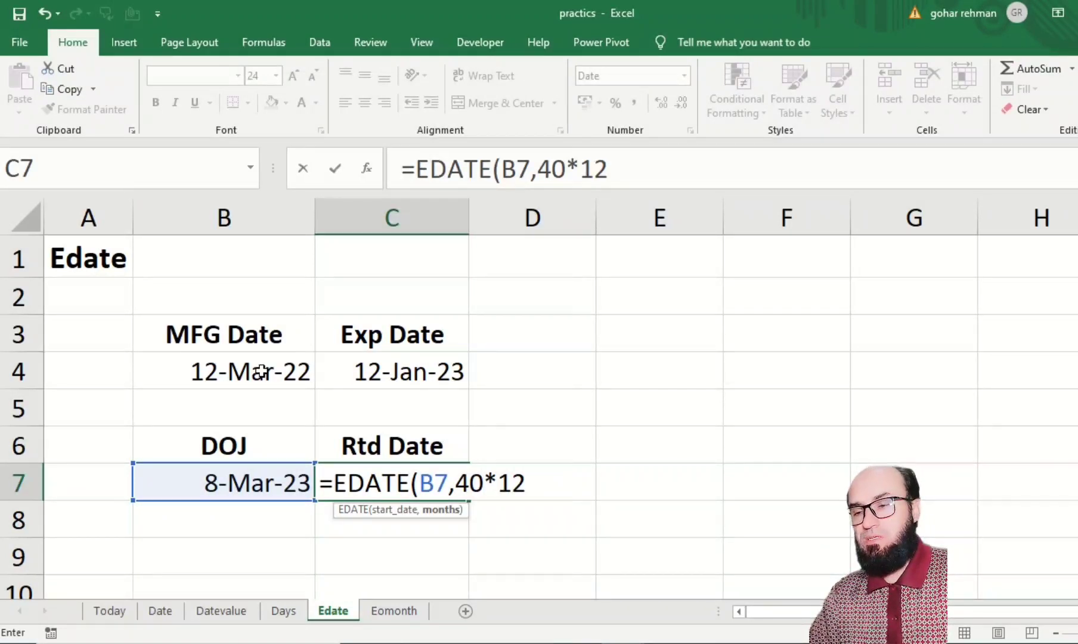
text())
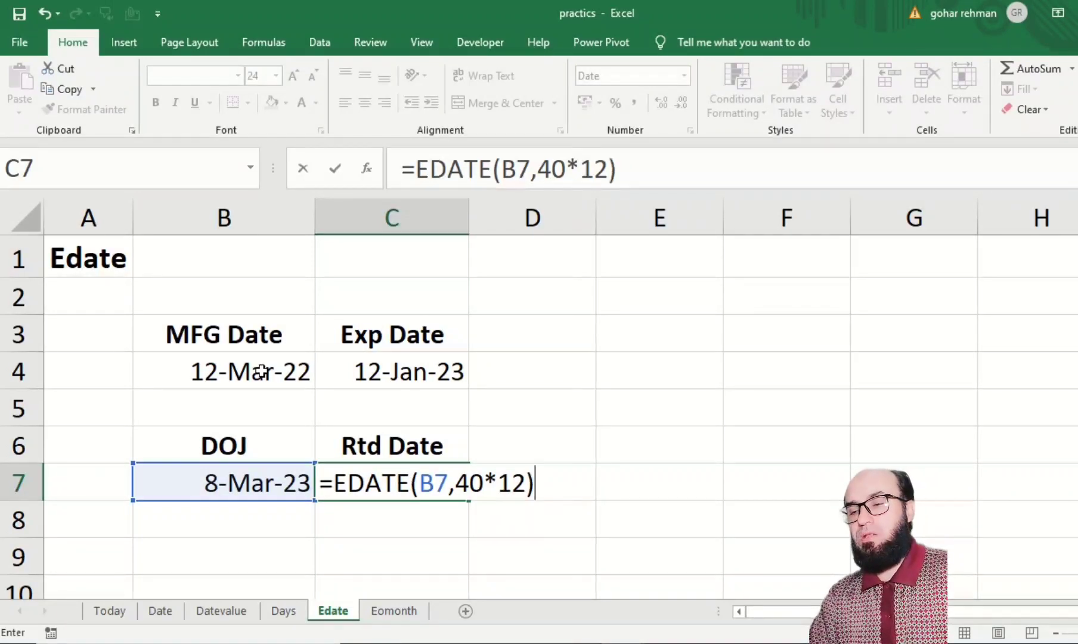
key(Return)
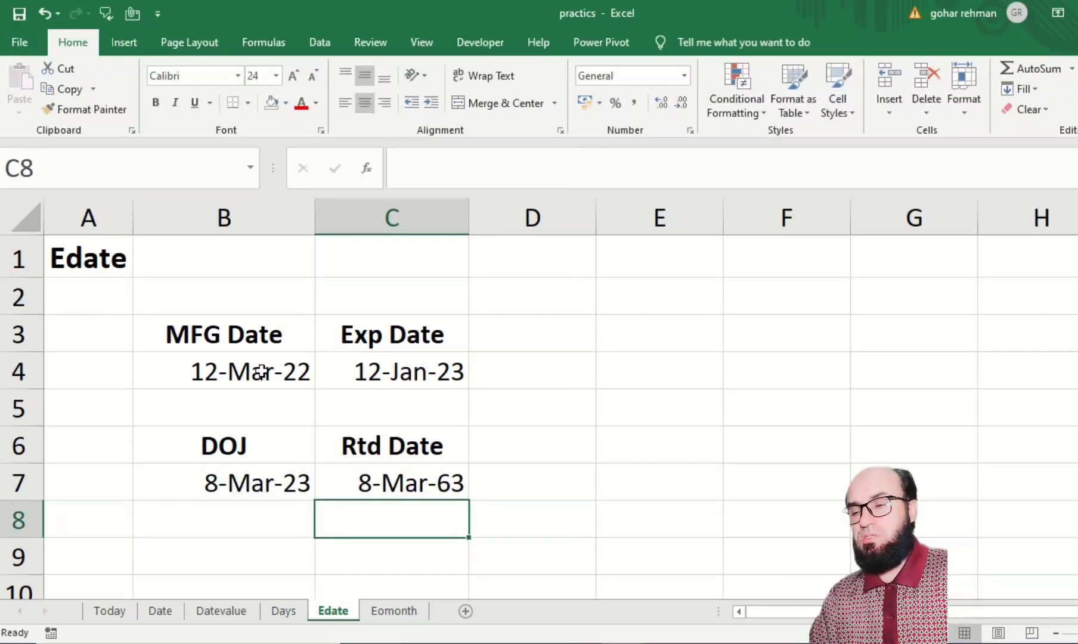
key(Up)
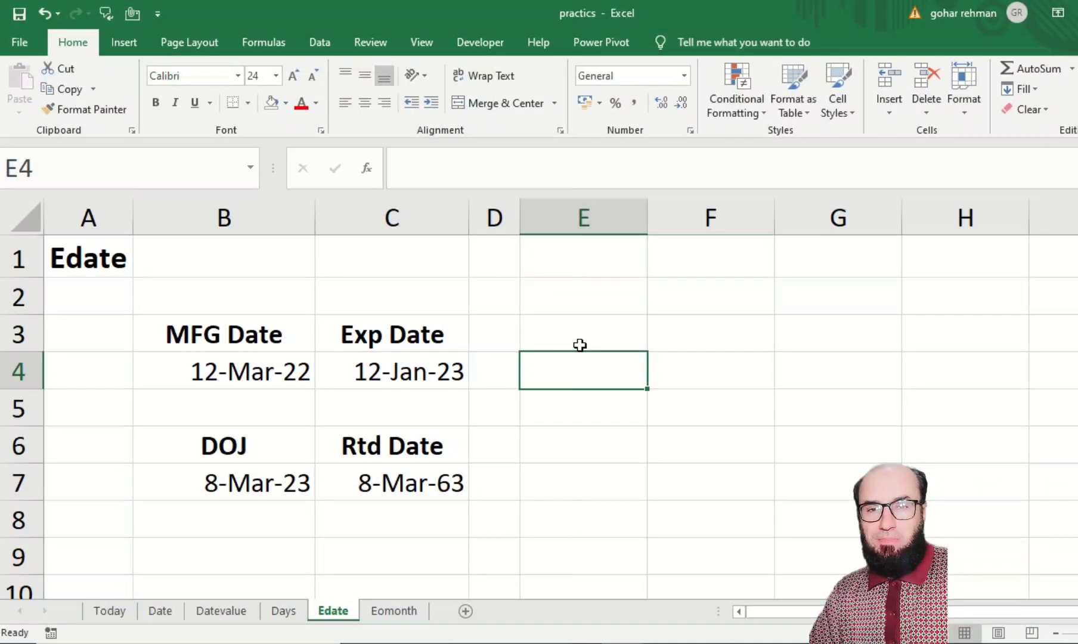
click(285, 616)
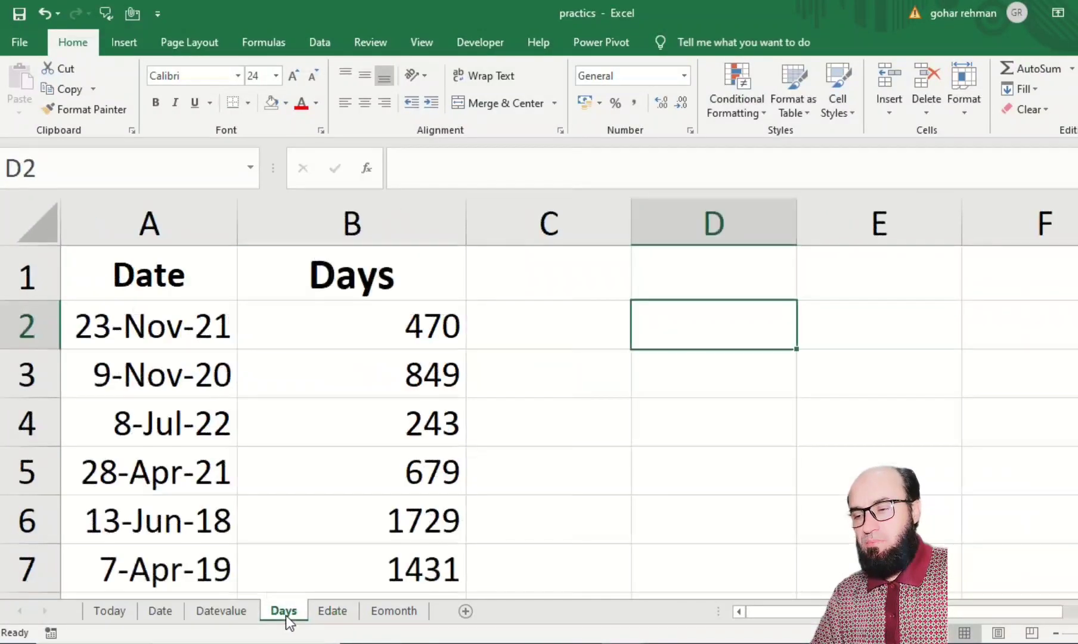
click(332, 608)
click(428, 379)
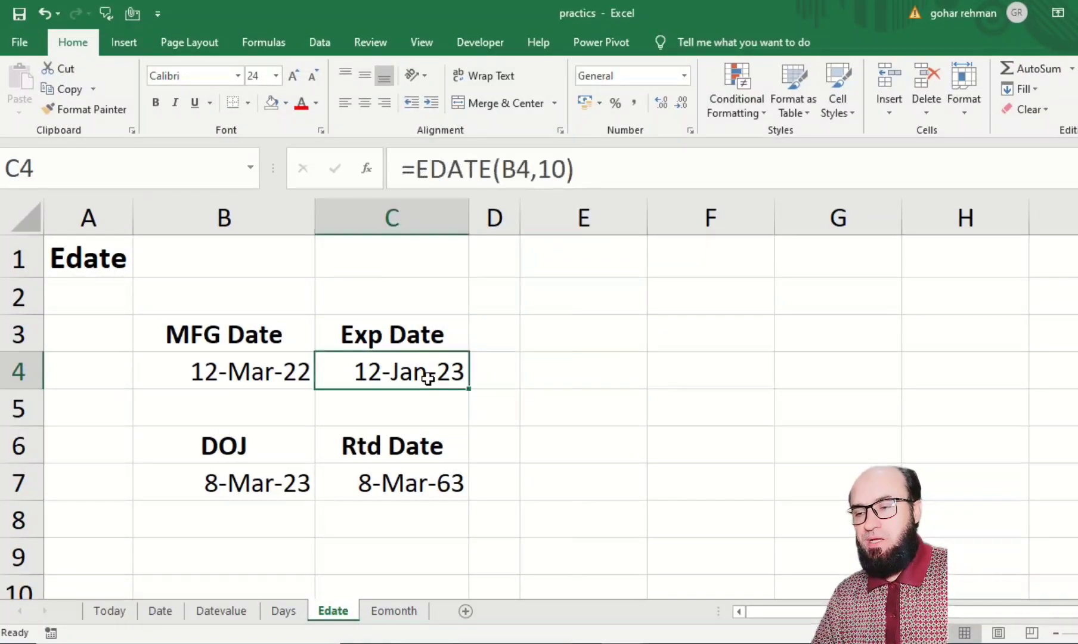
key(Right)
key(Right)
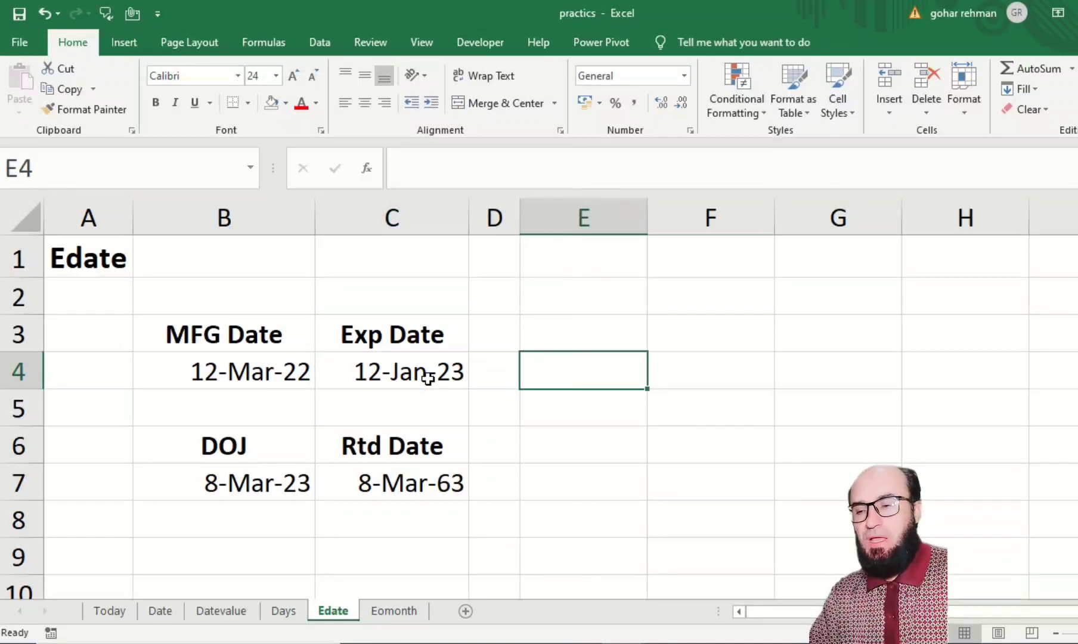
- Add the heading "Note" in E3, beside the Exp Date column
key(Left)
key(Left)
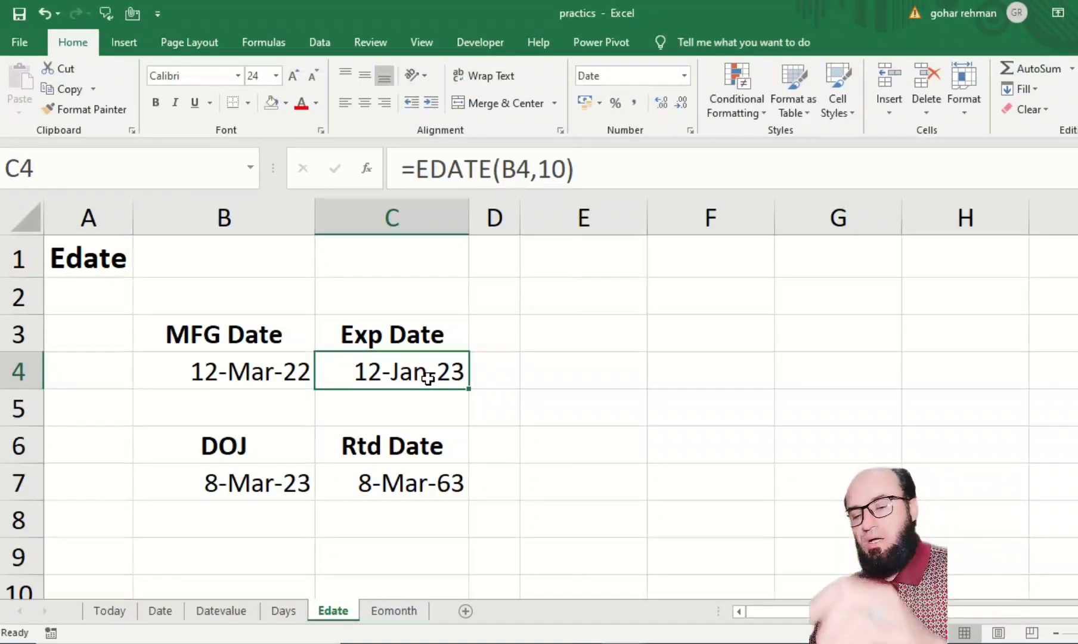
key(Right)
key(Right)
key(Up)
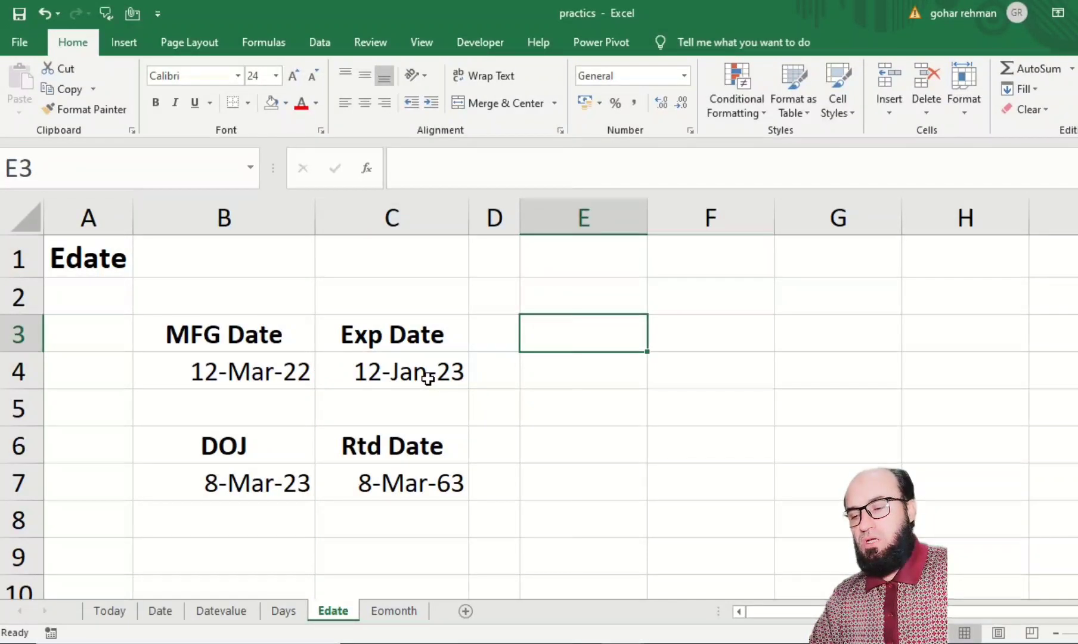
text(Note)
key(Return)
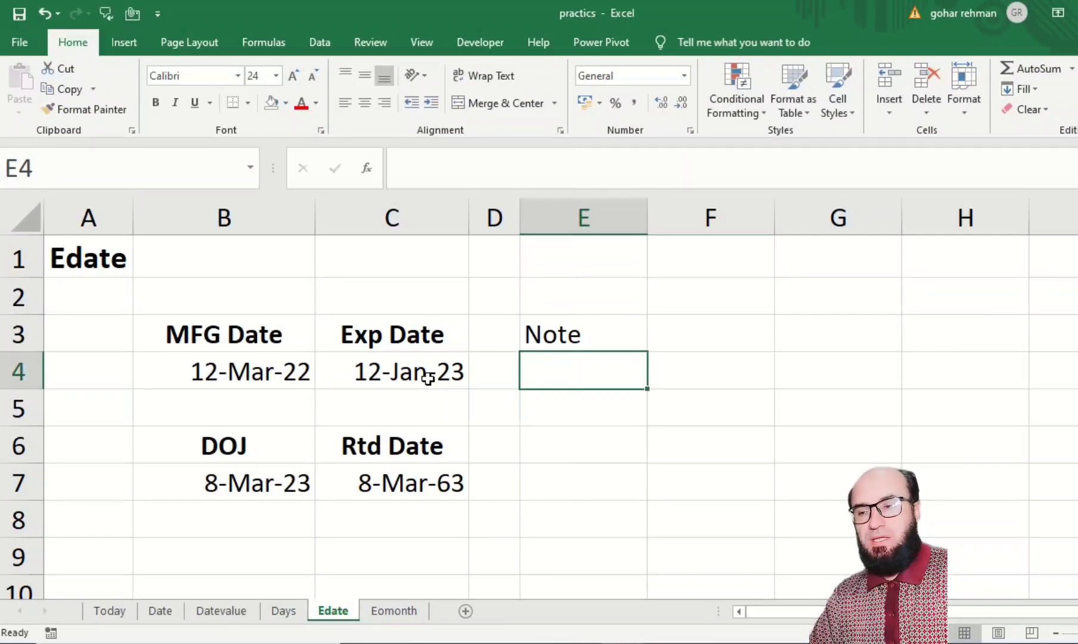
key(Left)
key(Left)
key(Right)
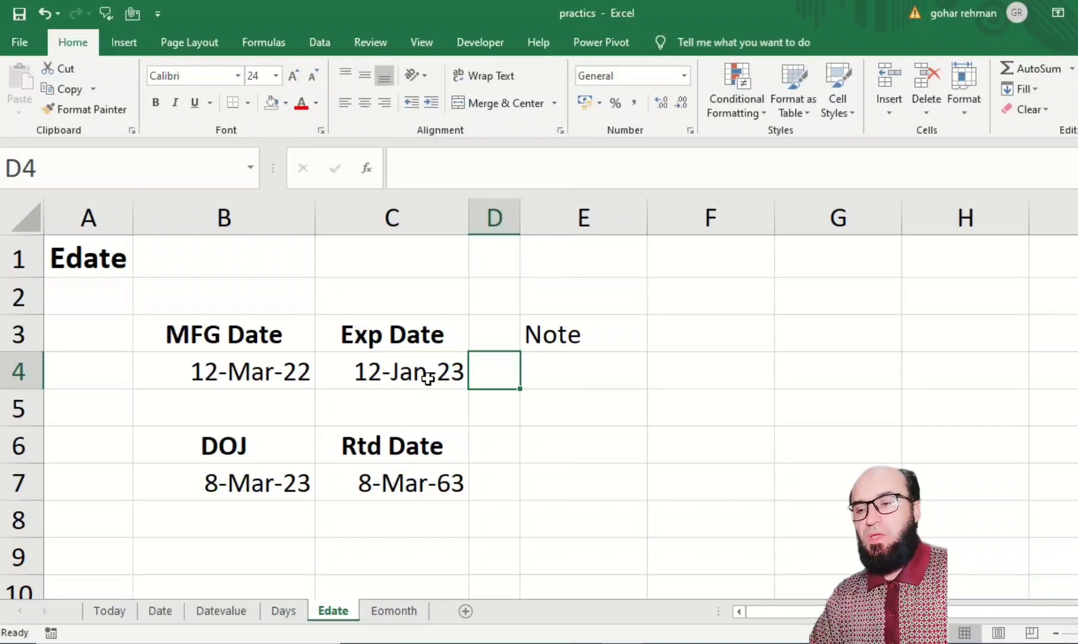
key(Right)
key(Left)
key(Left)
key(Left)
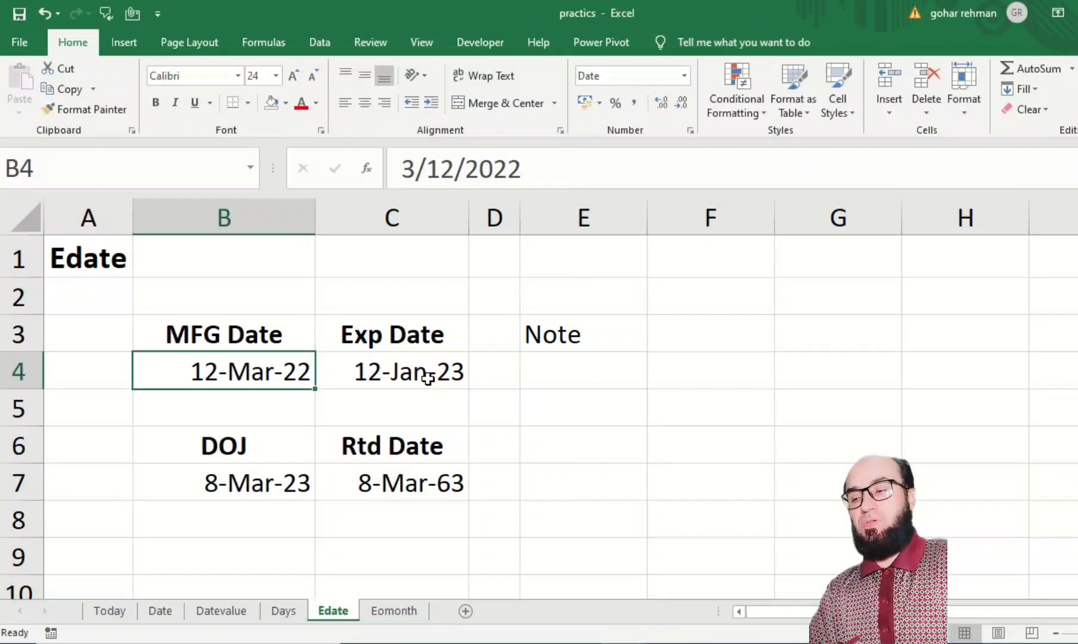
key(Right)
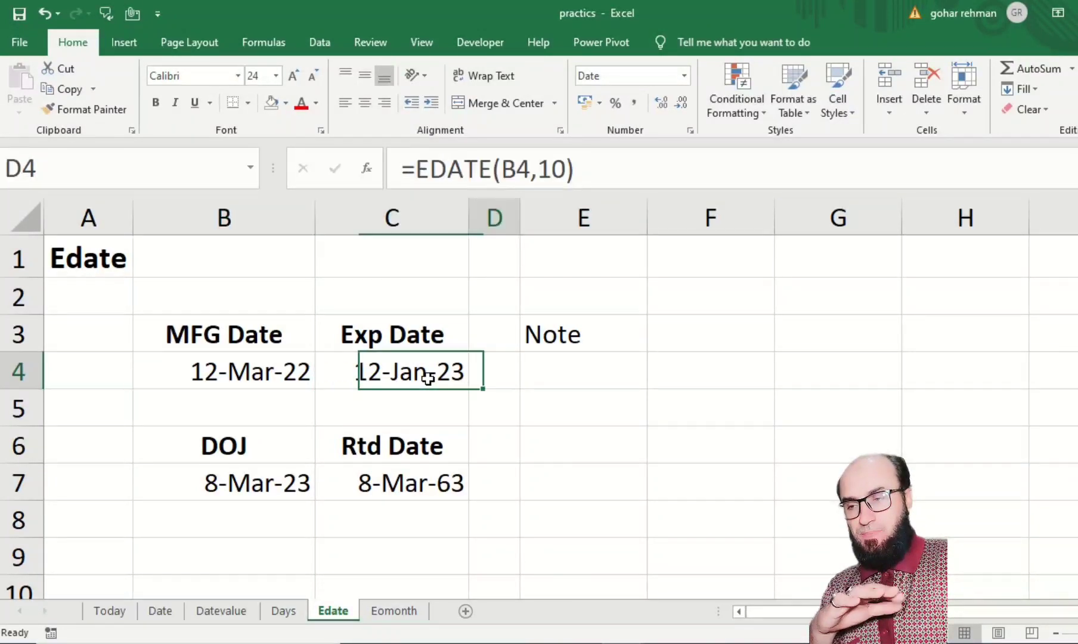
key(Right)
key(Right)
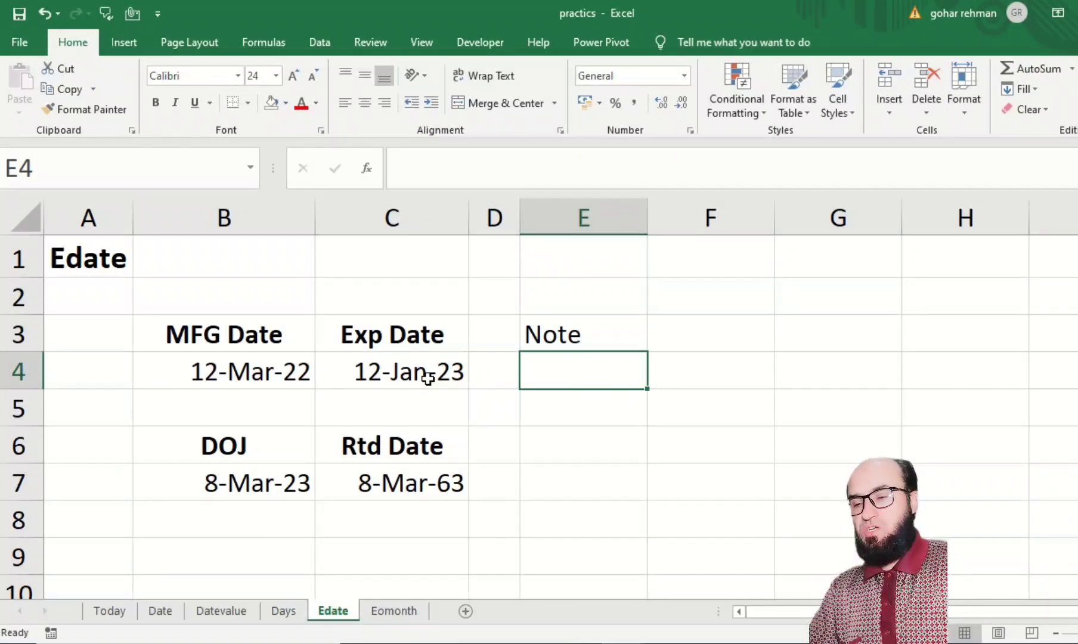
- Begin an IF formula in E4 that tests DAYS(C4,TODAY()), the days from today to the Exp Date
text(=if)
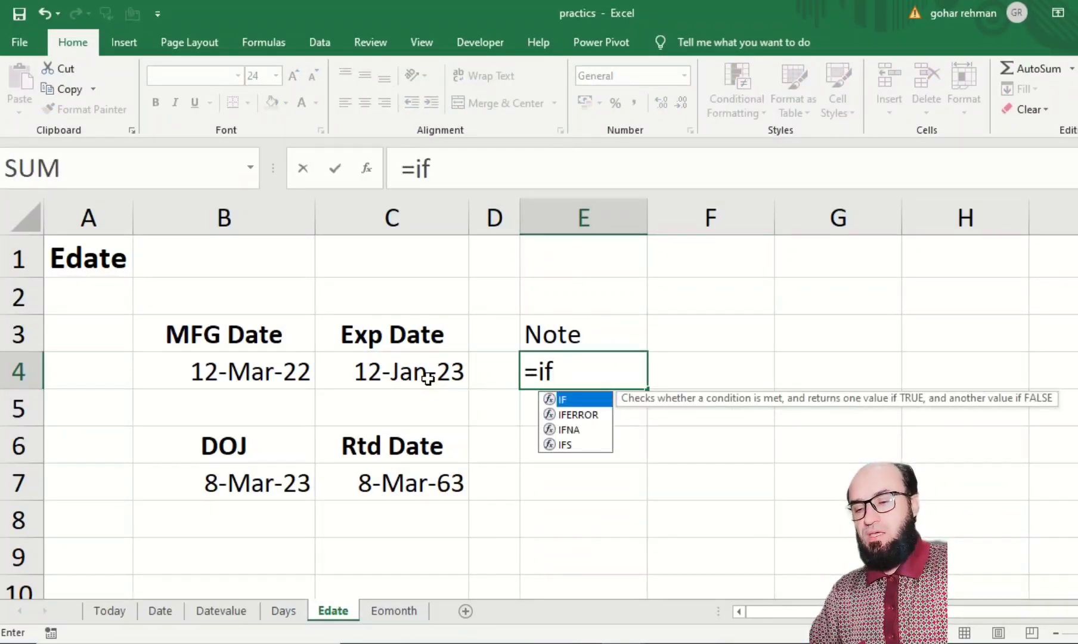
text((days)
key(Tab)
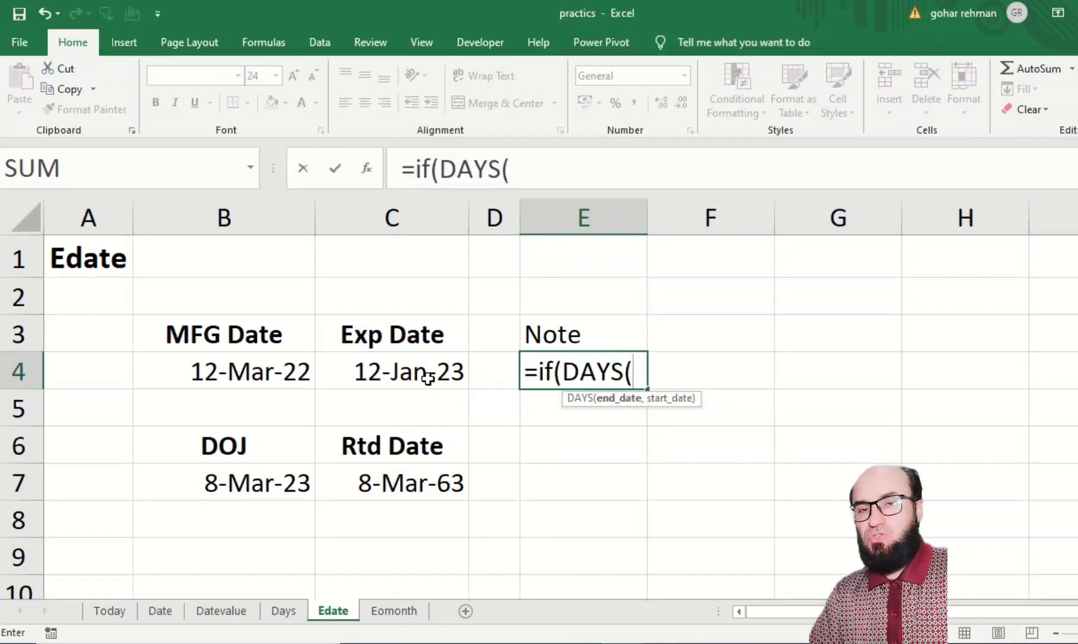
key(Left)
key(Left)
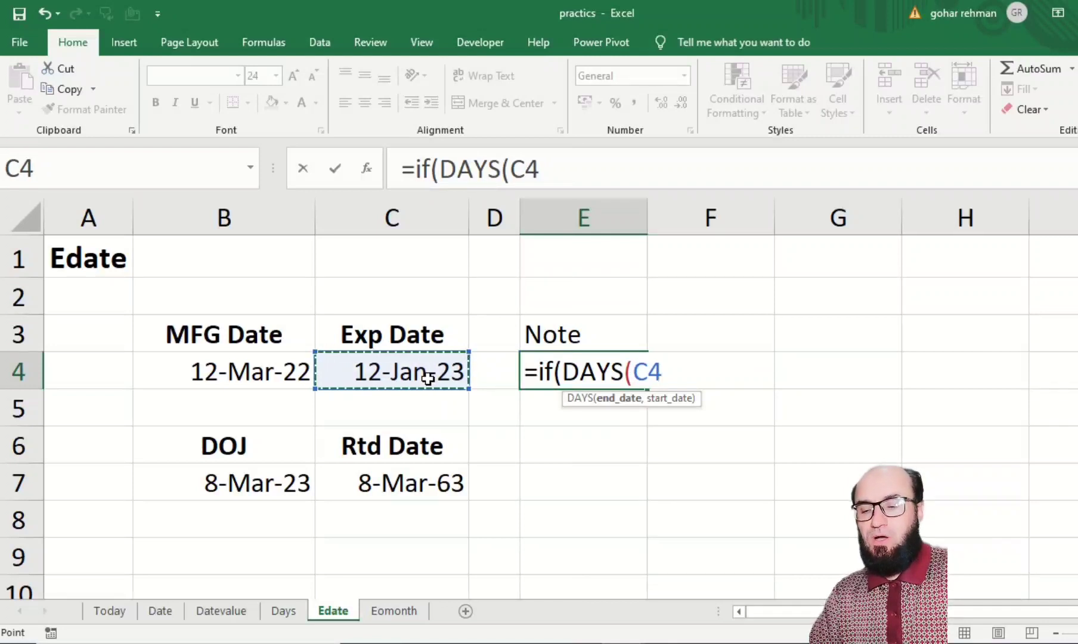
text(,)
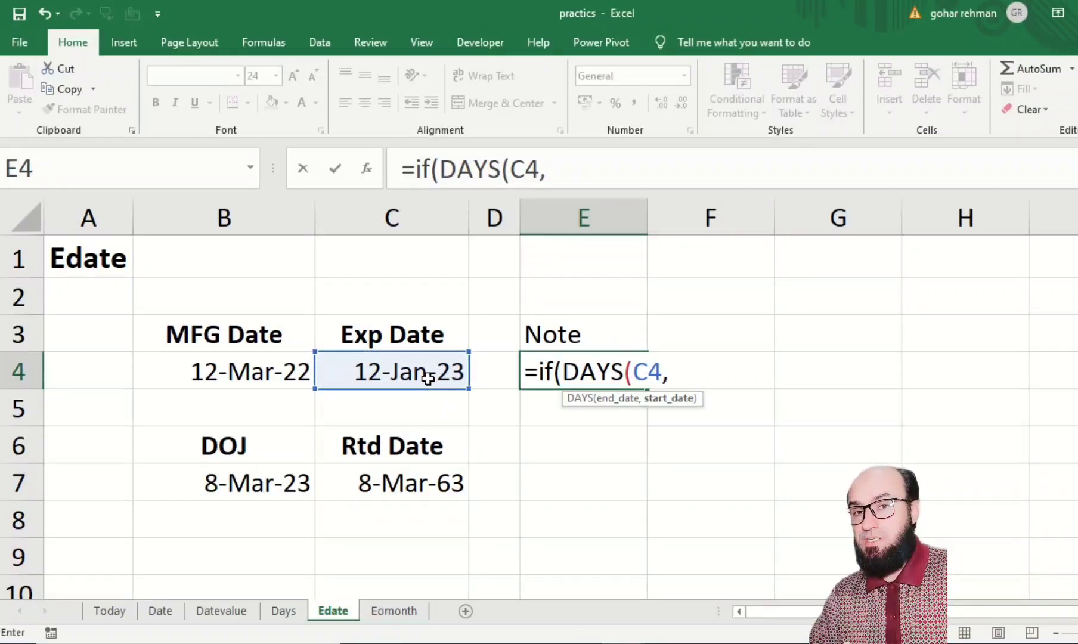
text(today)
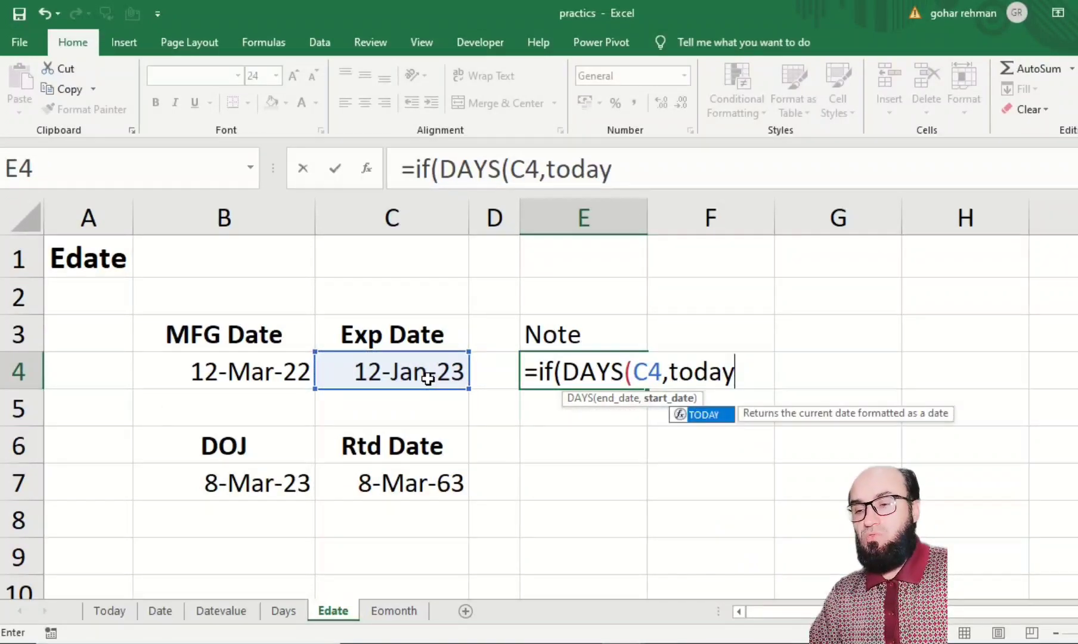
key(Tab)
text())
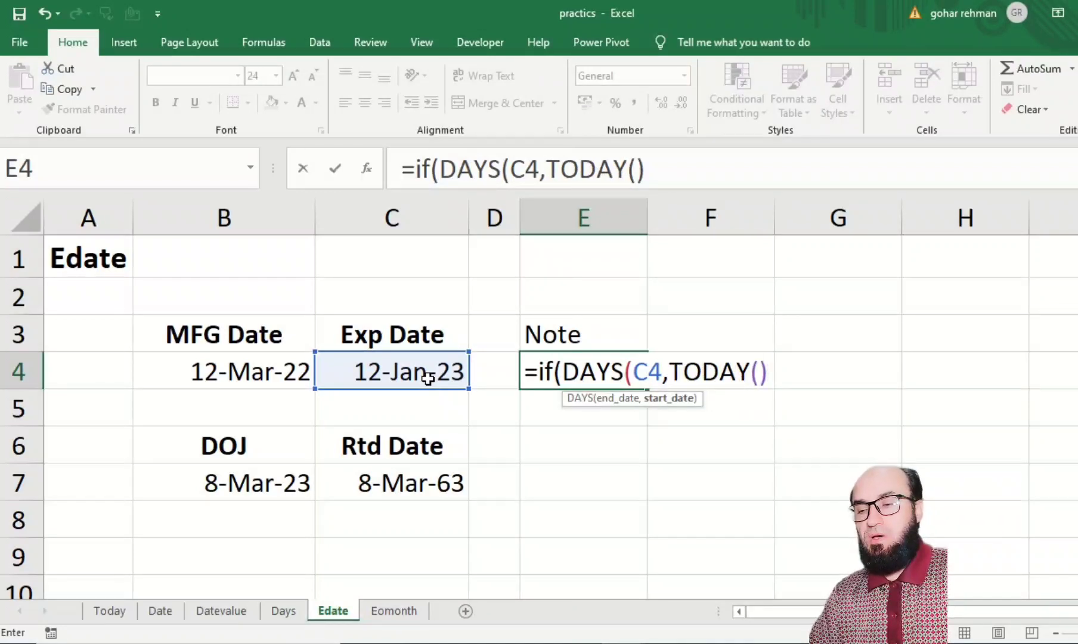
text(),)
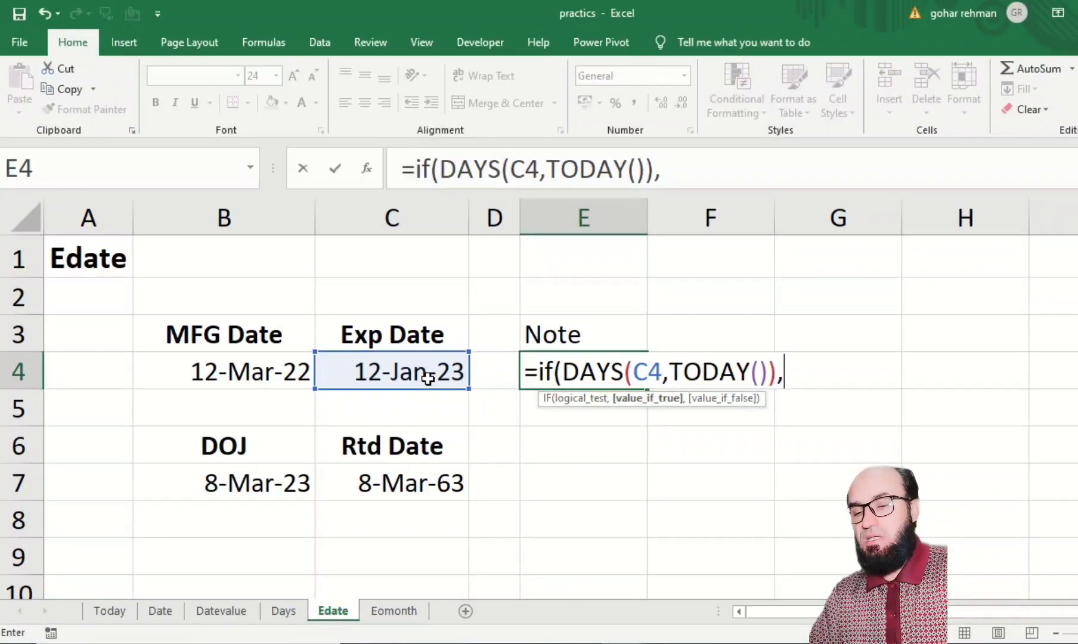
- Complete the E4 formula with the condition <150, returning "Near To Exp" if true and an empty string otherwise
key(BackSpace)
text(<1)
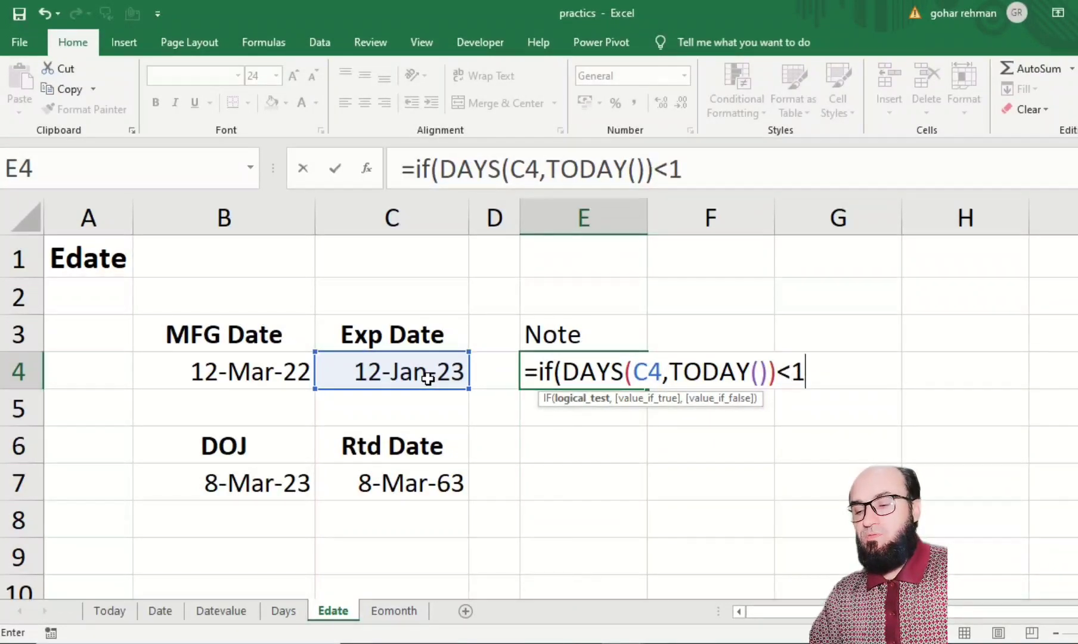
text(59)
key(BackSpace)
key(BackSpace)
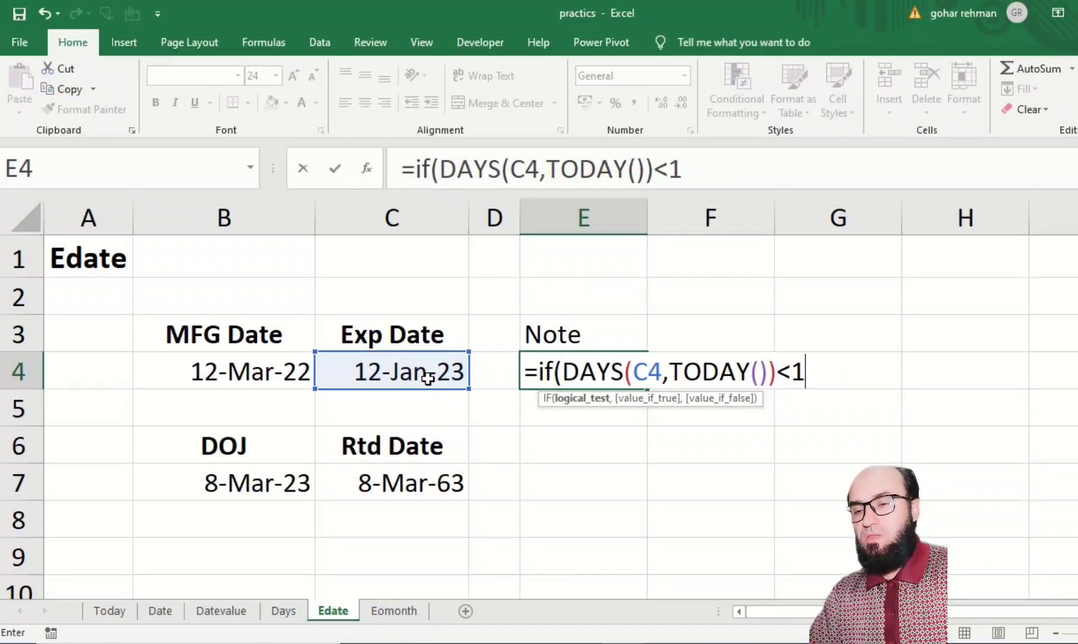
text(0)
key(BackSpace)
text(50)
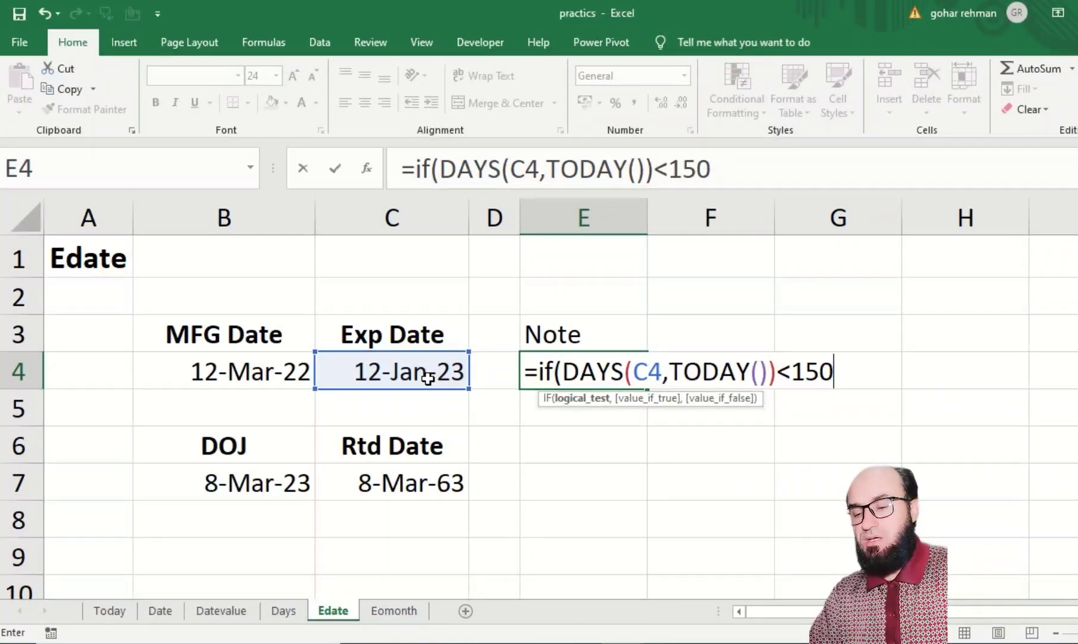
text(,"N)
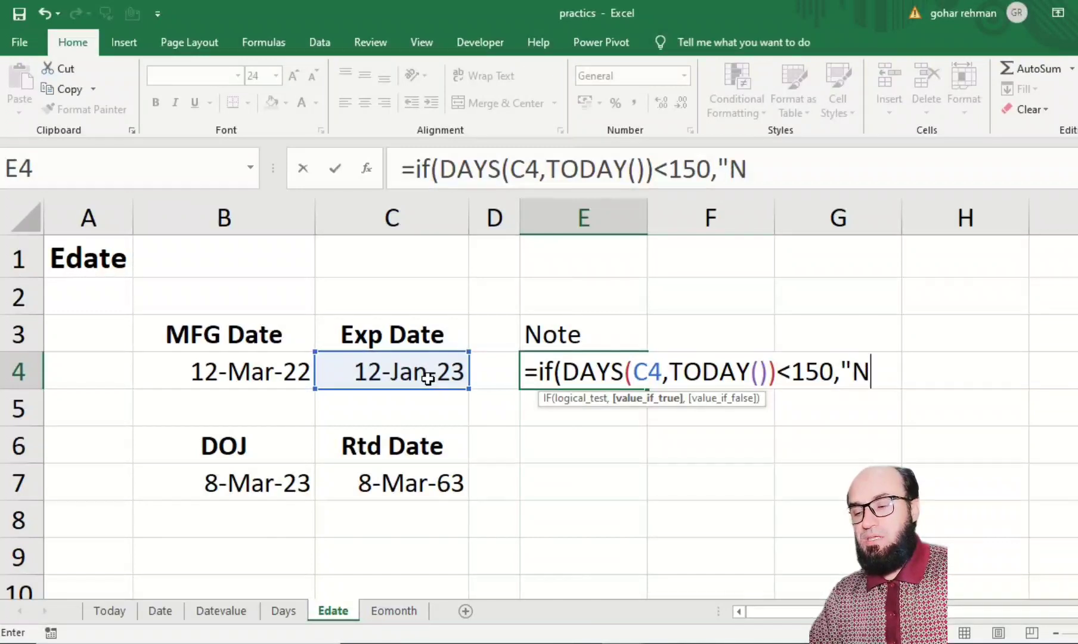
text(ear To )
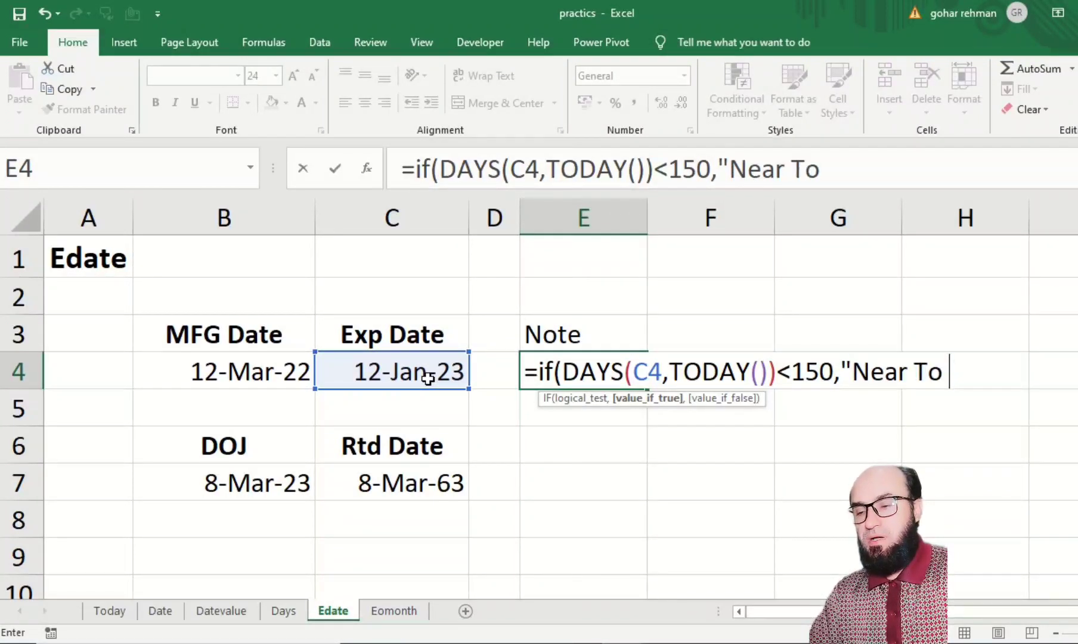
text(Exp")
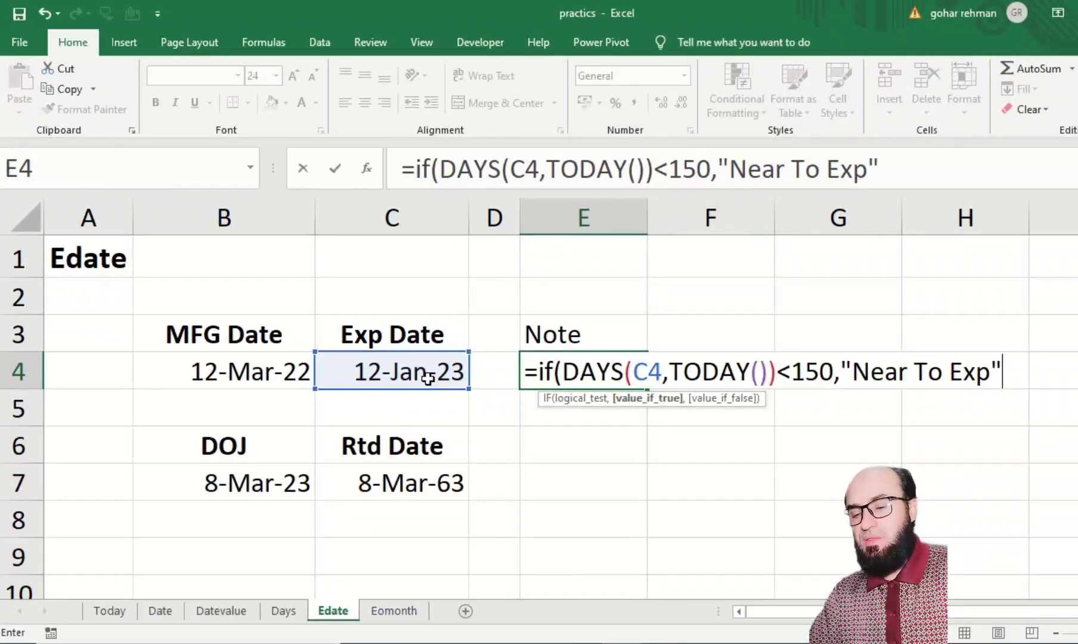
text(,""))
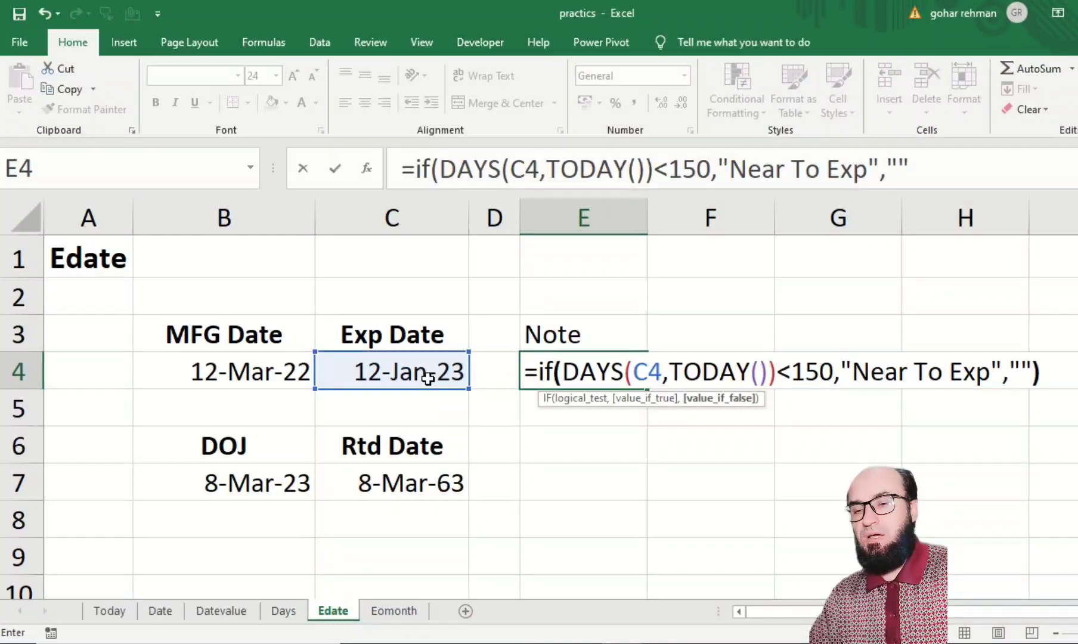
key(Return)
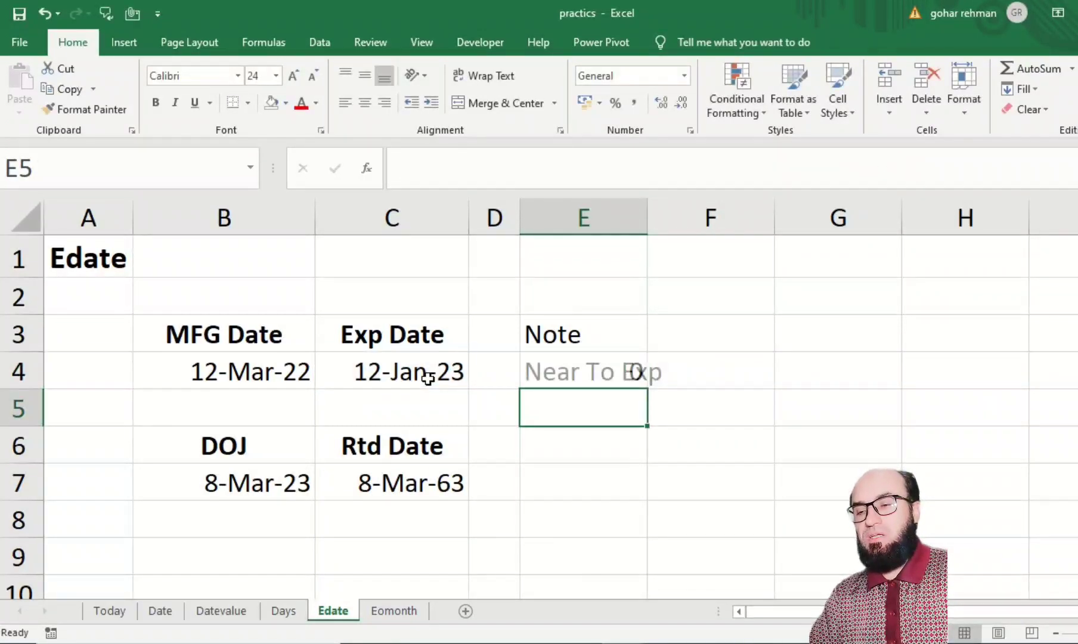
- Examine the IF formula behind the Note in E4 and the Exp Date cell it refers to
key(Up)
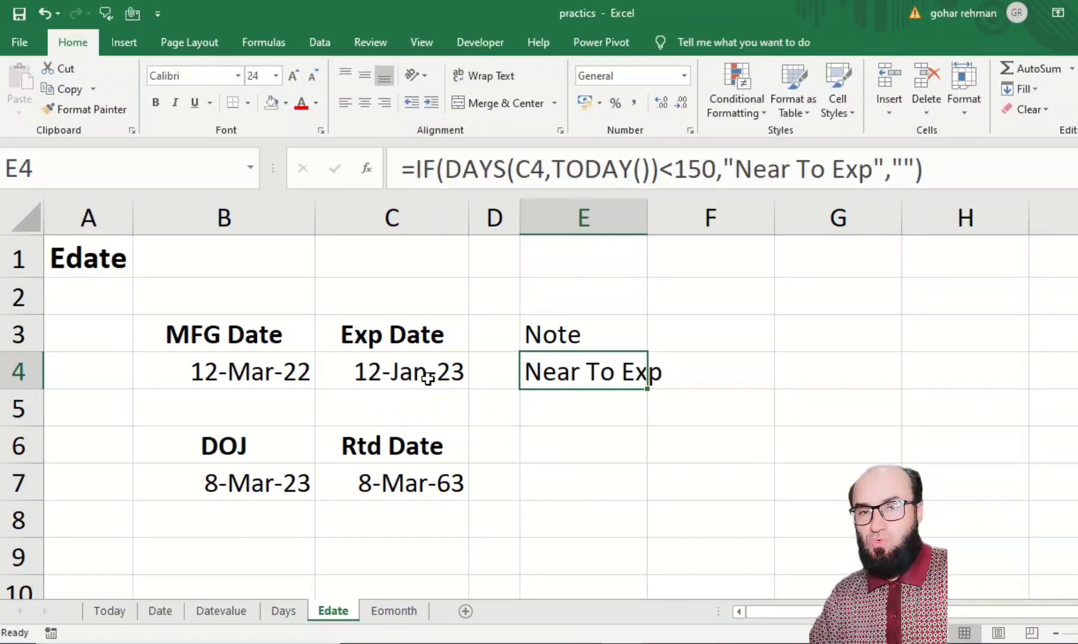
key(Left)
key(Left)
key(Right)
key(Right)
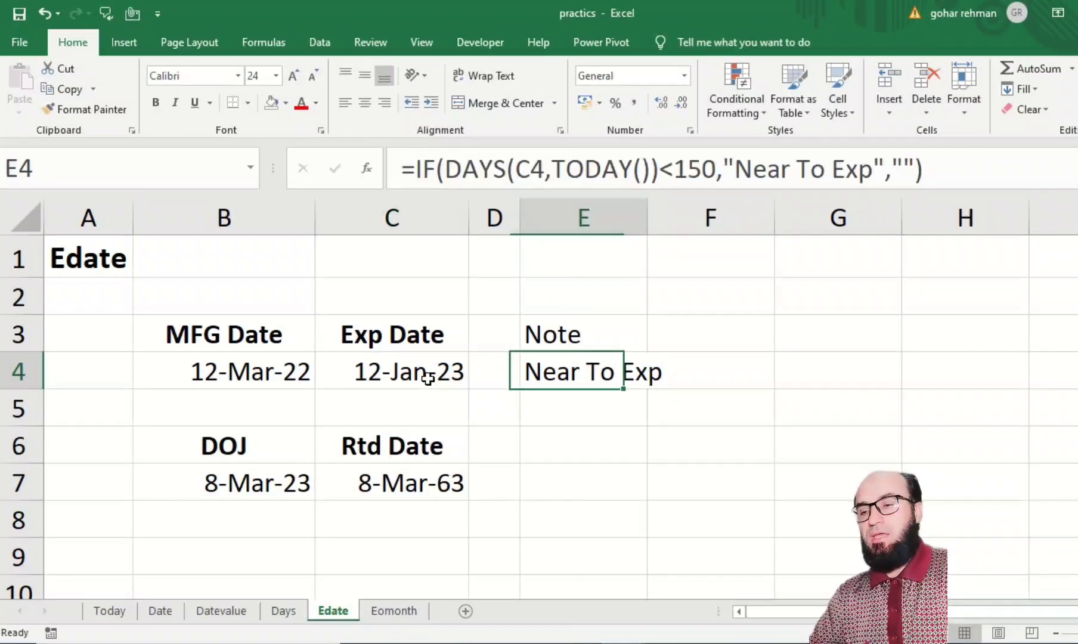
key(Left)
key(Left)
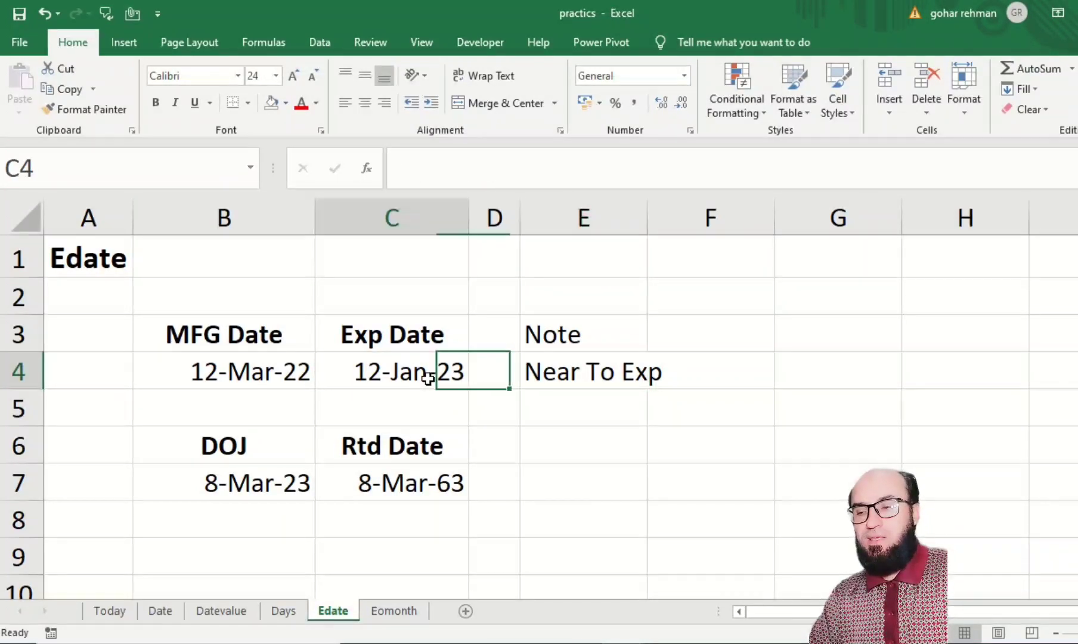
key(Right)
key(Right)
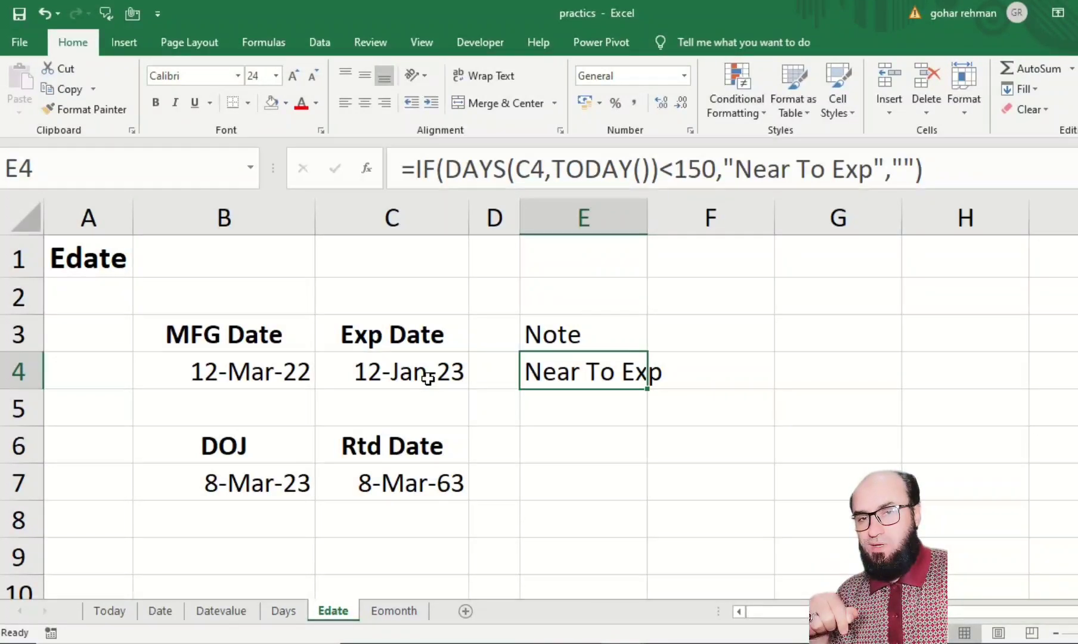
key(F2)
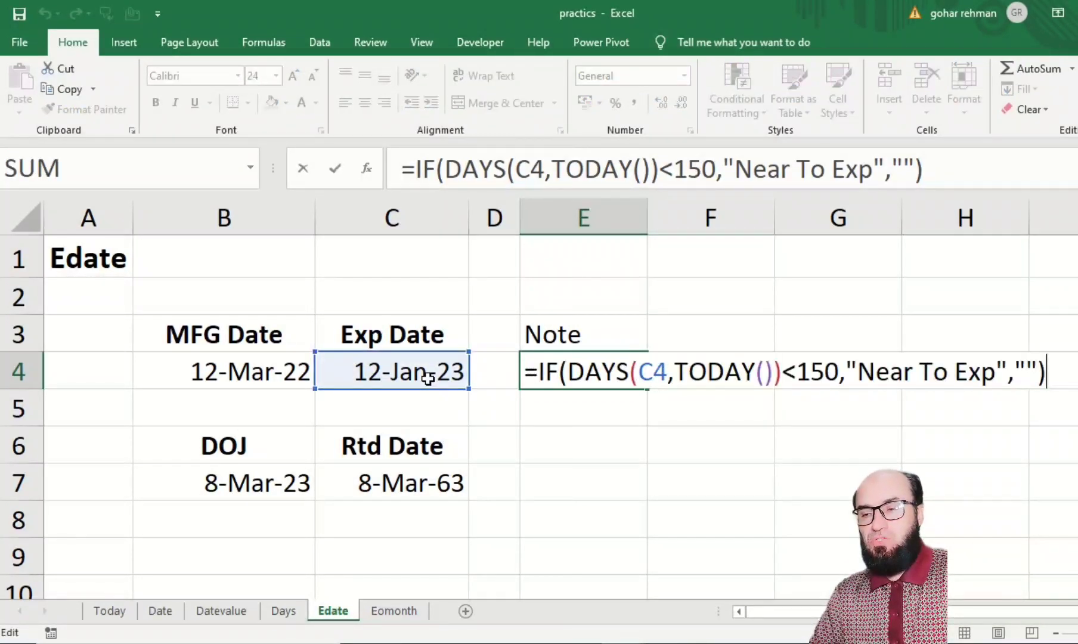
key(Return)
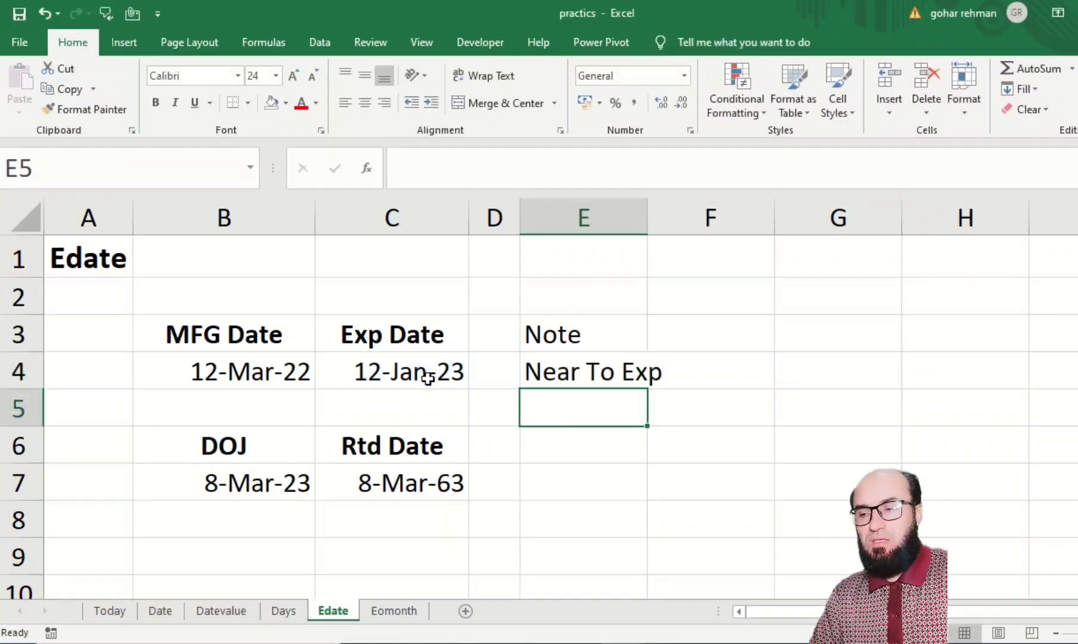
- Review the Exp Date formula in C4 and the DOJ and Rtd Date formulas in row 7
key(Left)
key(Left)
key(Left)
key(Right)
key(Up)
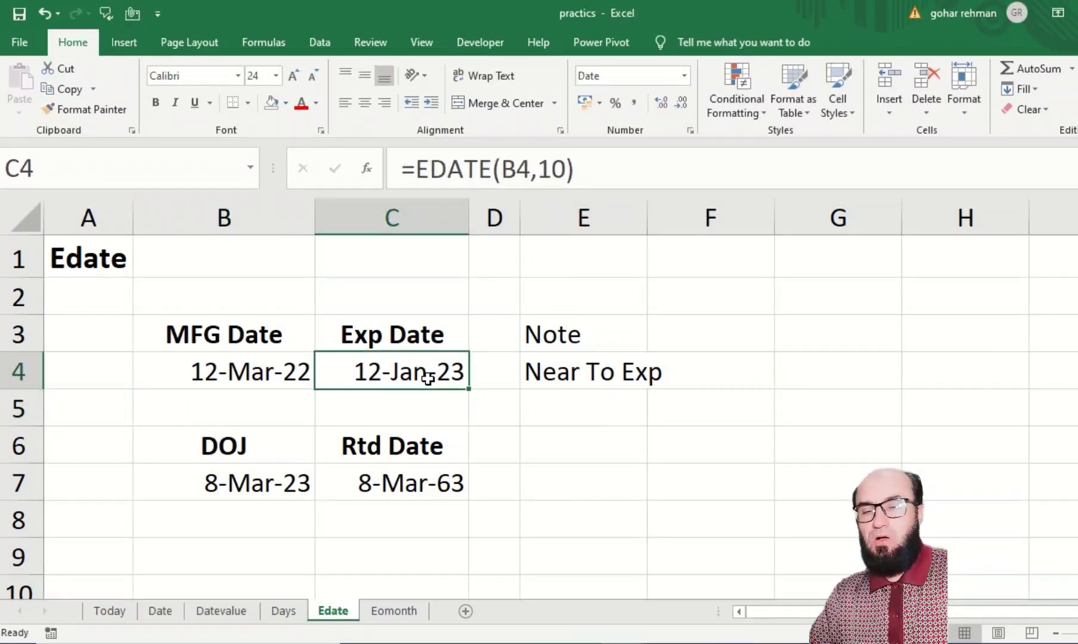
key(Down)
key(Down)
key(Down)
key(Left)
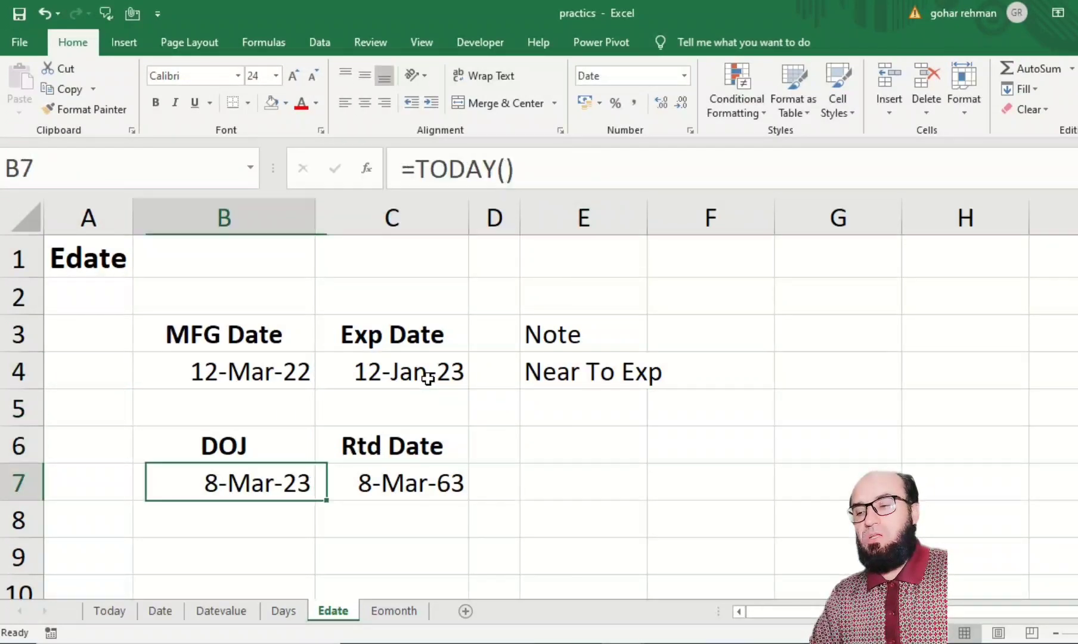
key(Right)
key(Right)
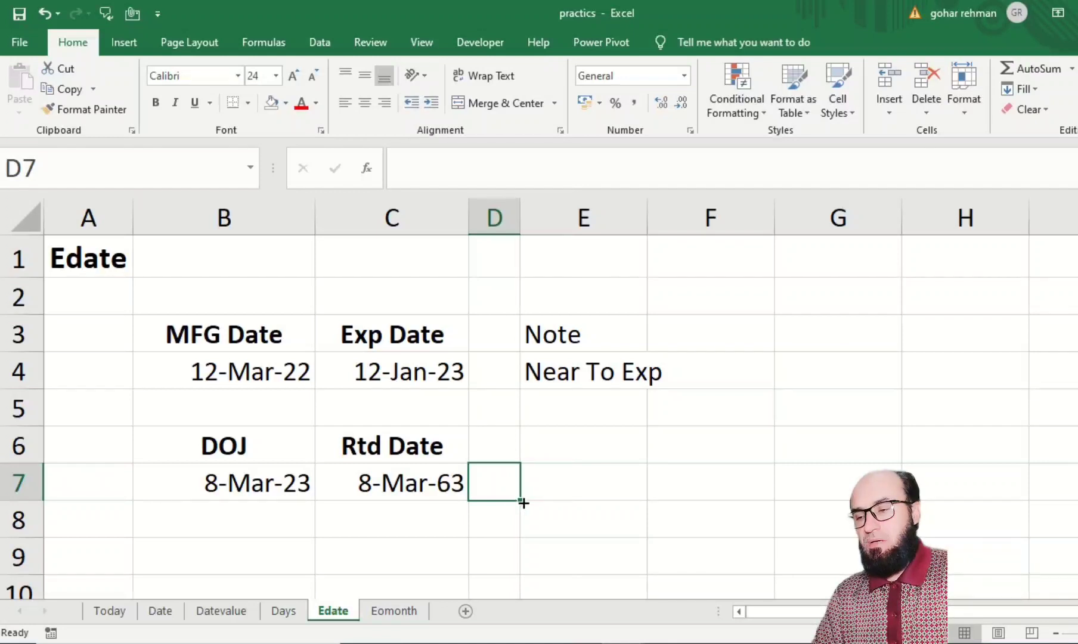
- Switch to the Eomonth sheet and begin an EOMONTH formula in D2, beside the 12-Jan-22 date
click(388, 610)
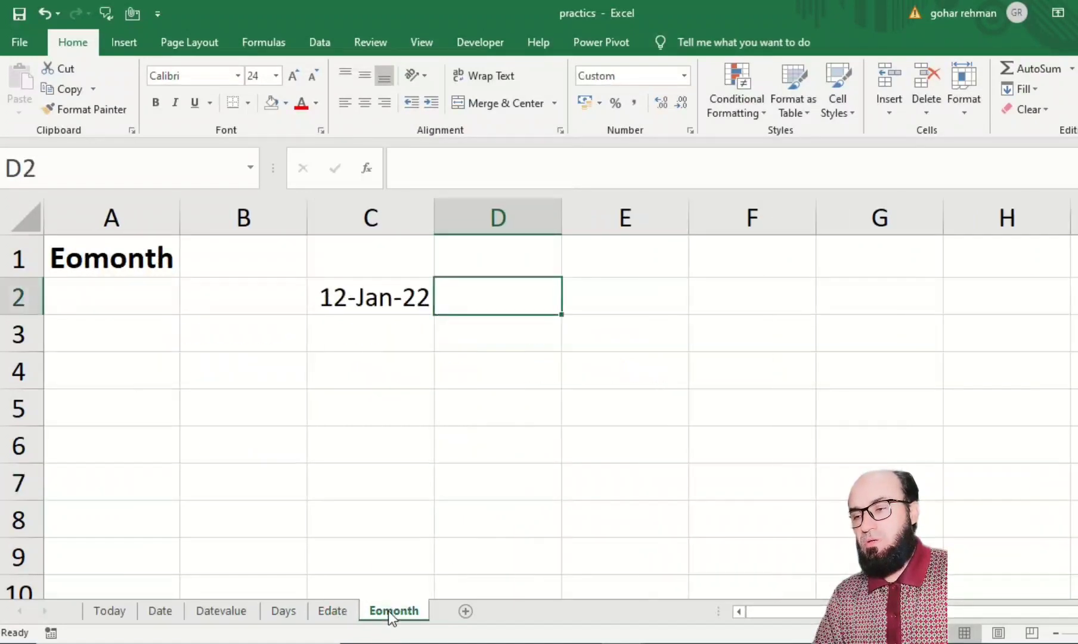
click(400, 428)
key(Up)
key(Up)
key(Up)
key(Up)
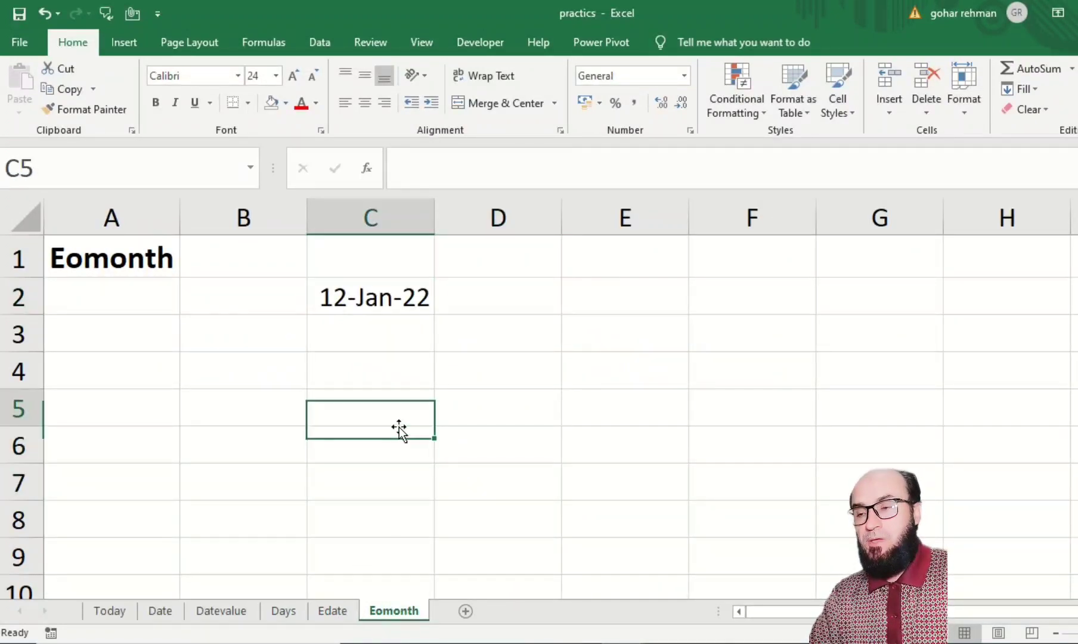
key(Right)
text(=eom)
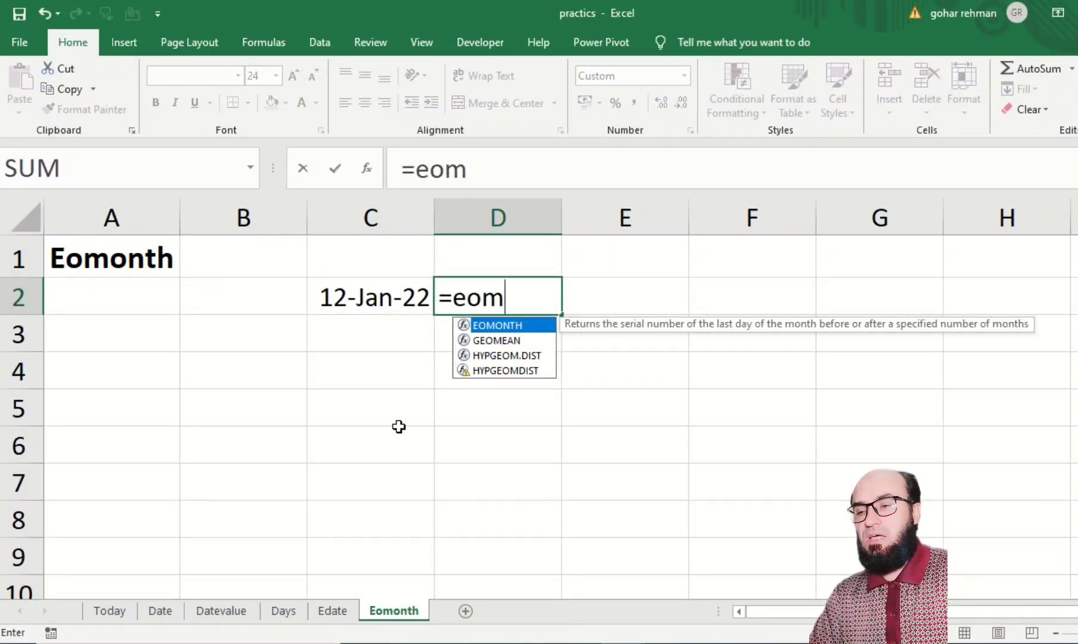
key(Tab)
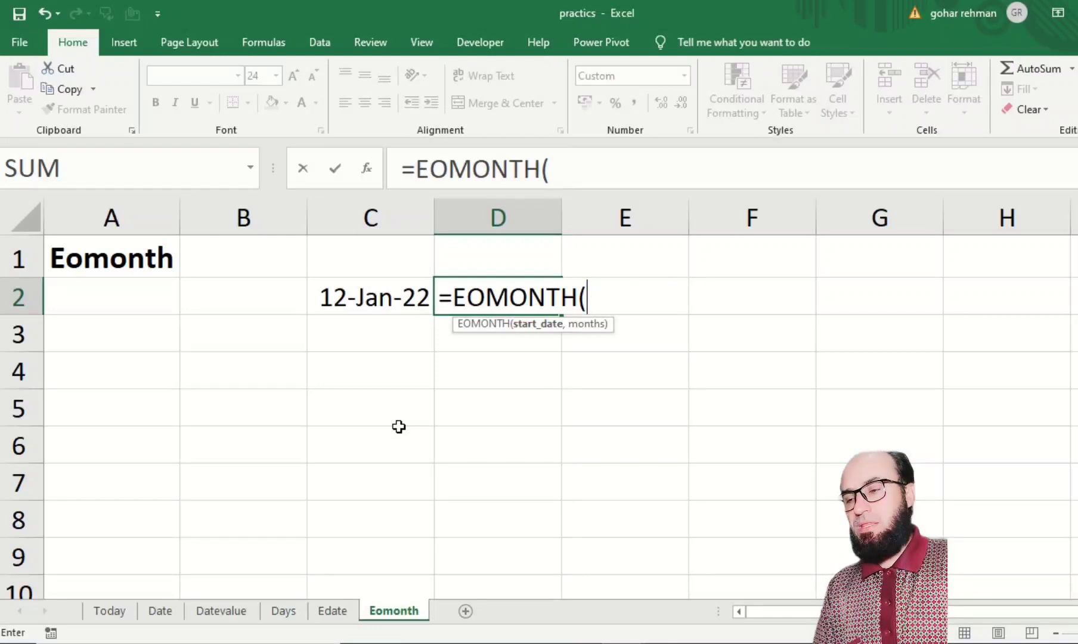
- Complete the D2 formula with C2 as the start date and 1 as the number of months
click(394, 289)
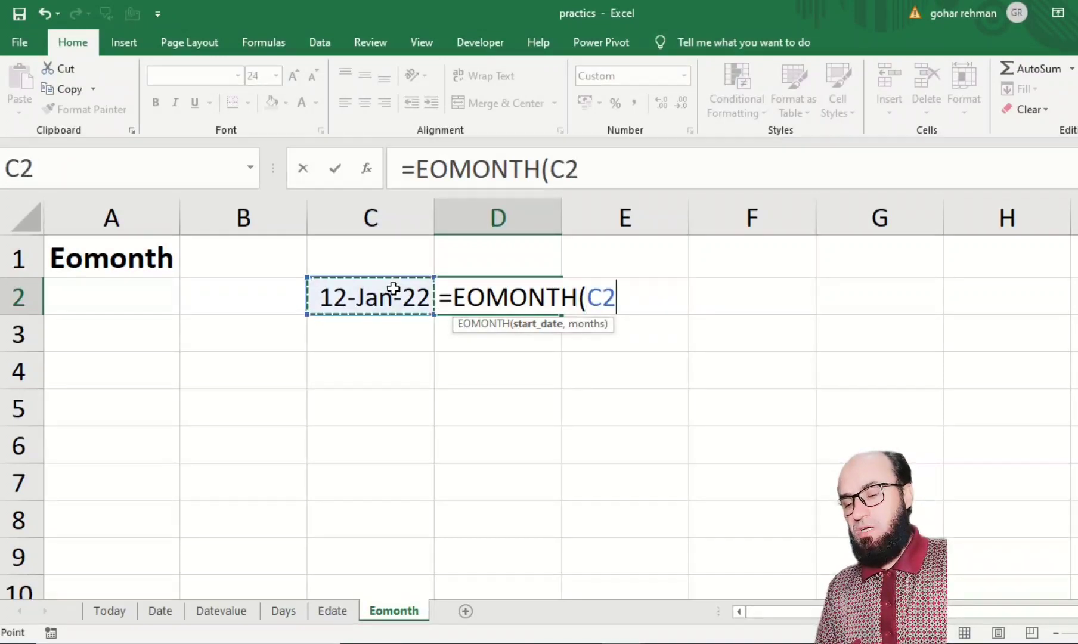
text(,)
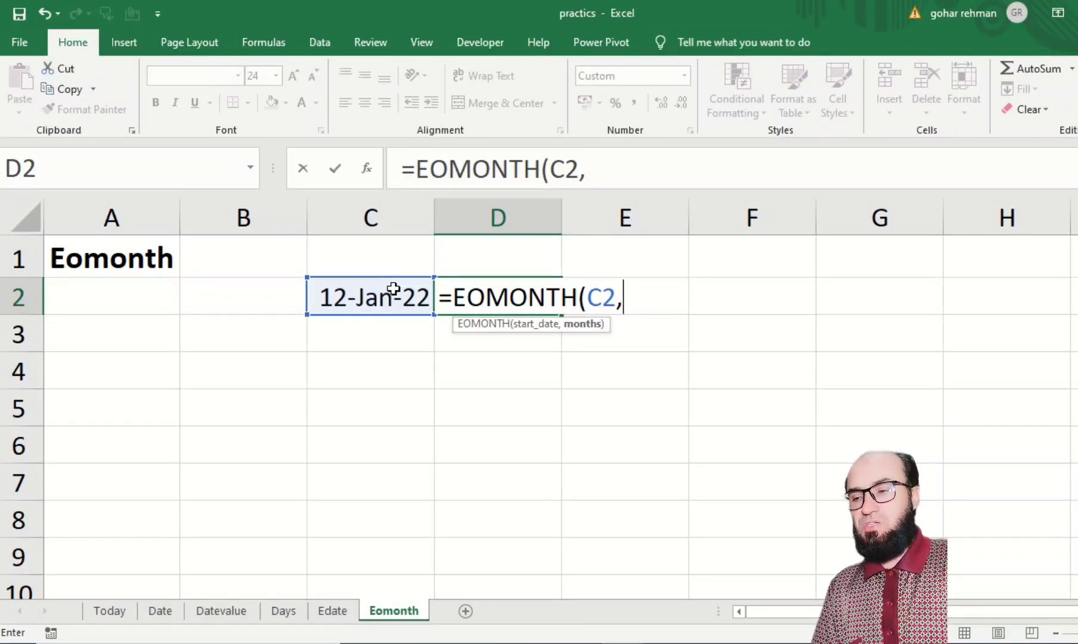
text(1)
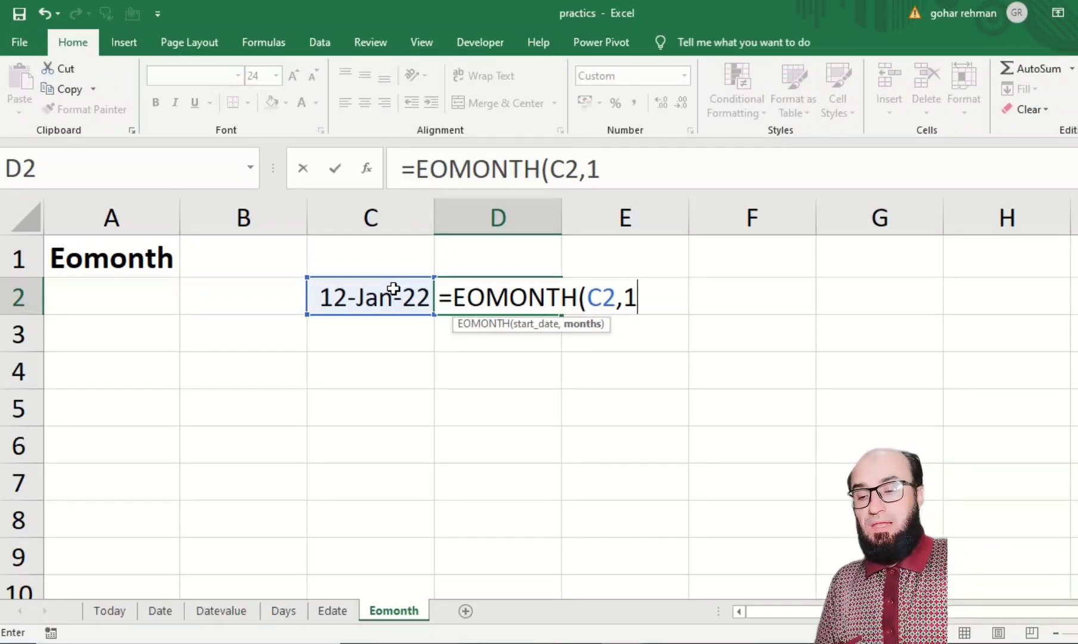
text())
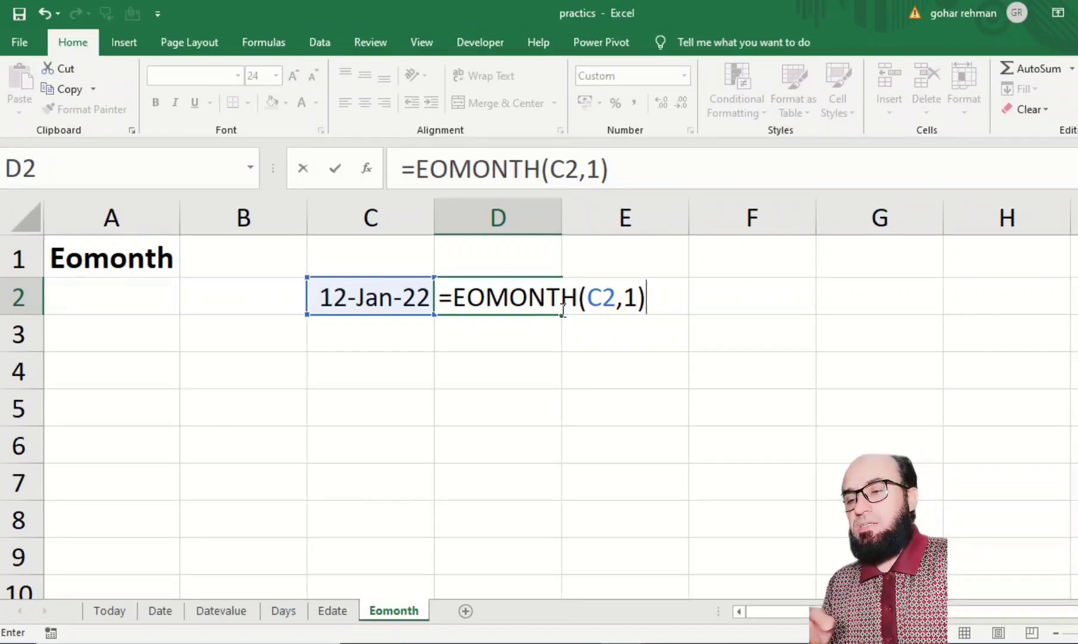
key(Return)
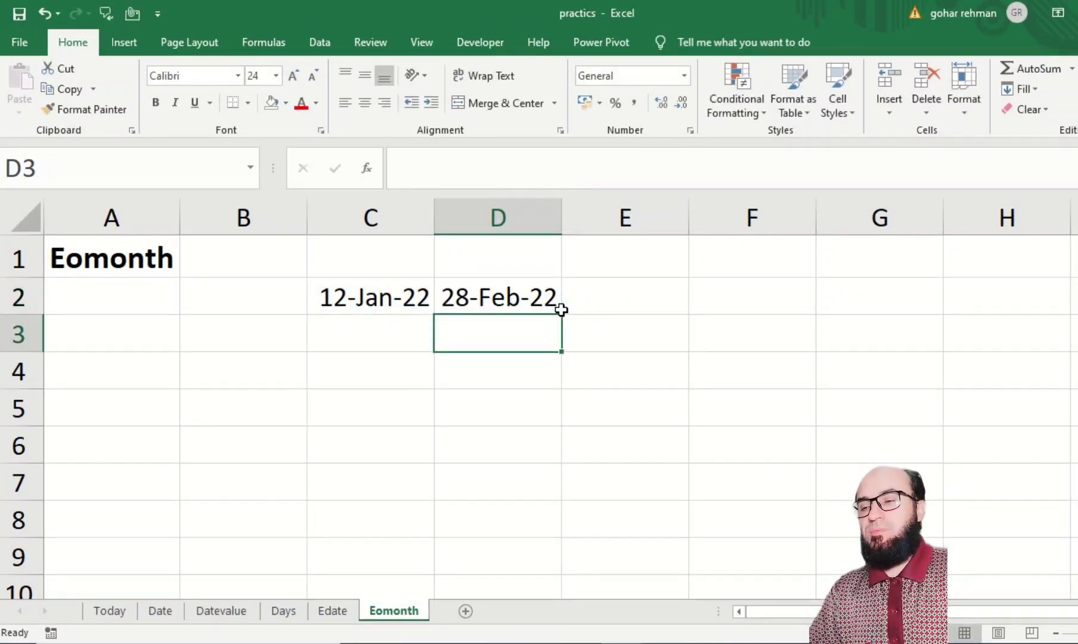
- Change the months argument of the EOMONTH formula in D2 to 2
click(560, 309)
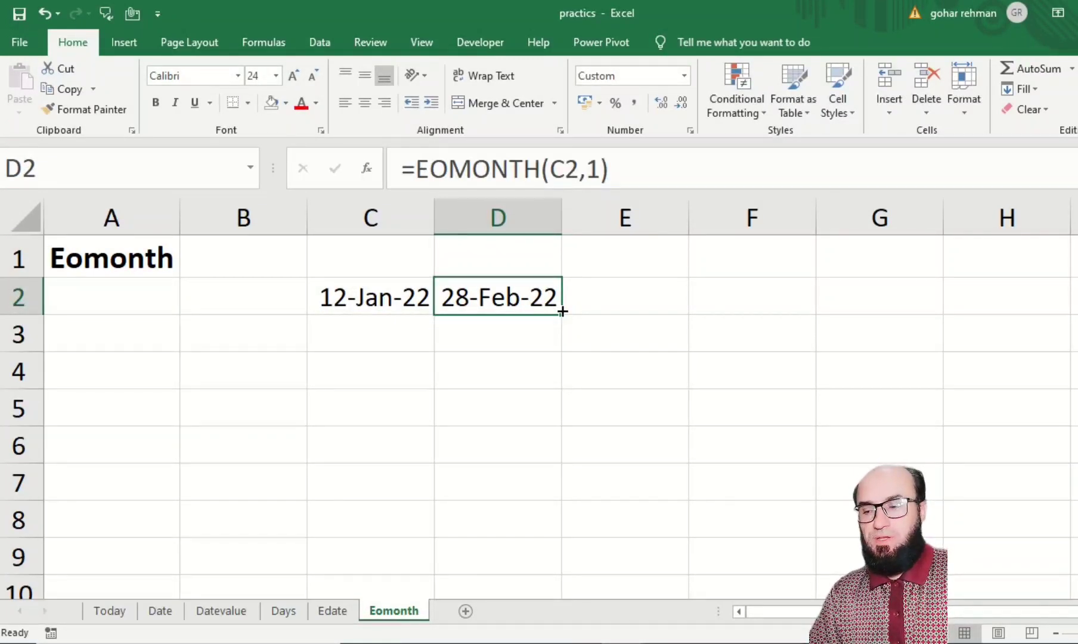
key(F2)
key(Left)
key(shift+Left)
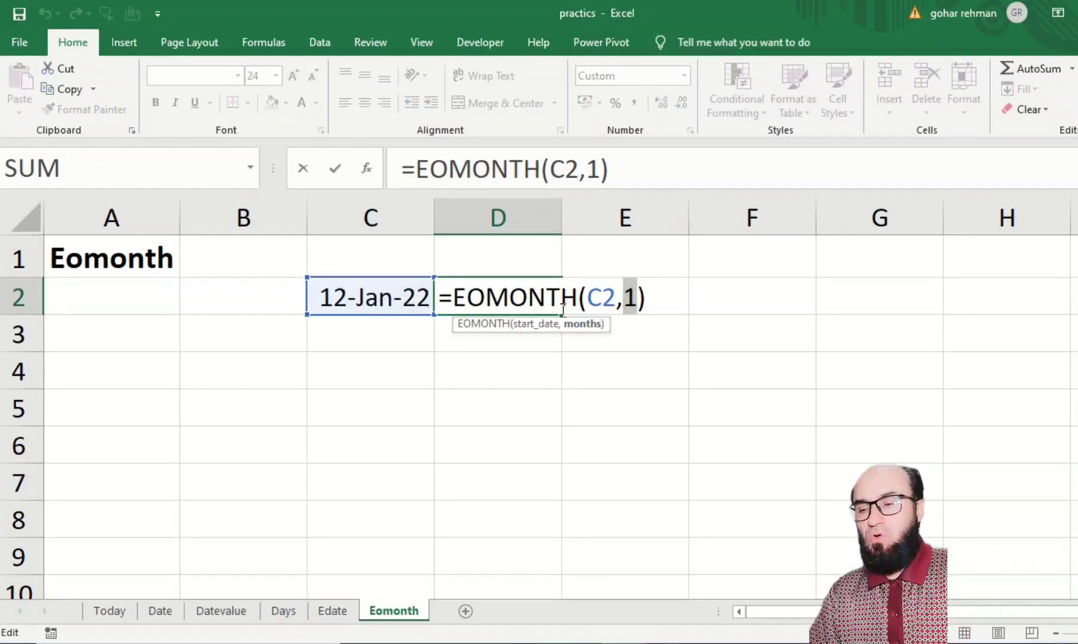
text(2)
key(Return)
- Set the months argument of the EOMONTH formula in D2 to 12
click(562, 309)
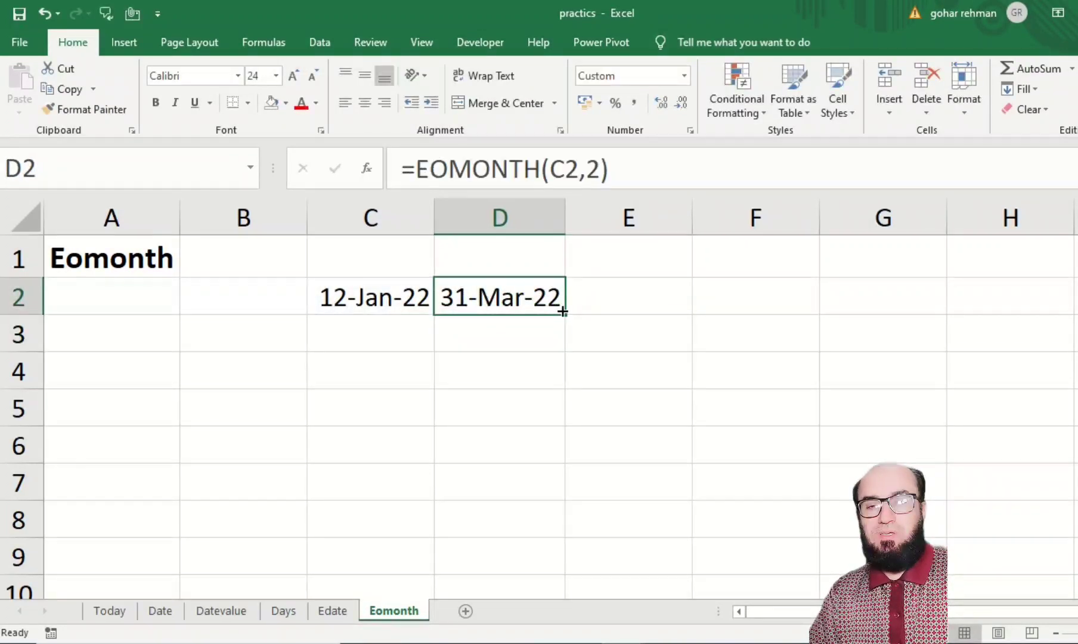
key(F2)
key(Left)
key(Left)
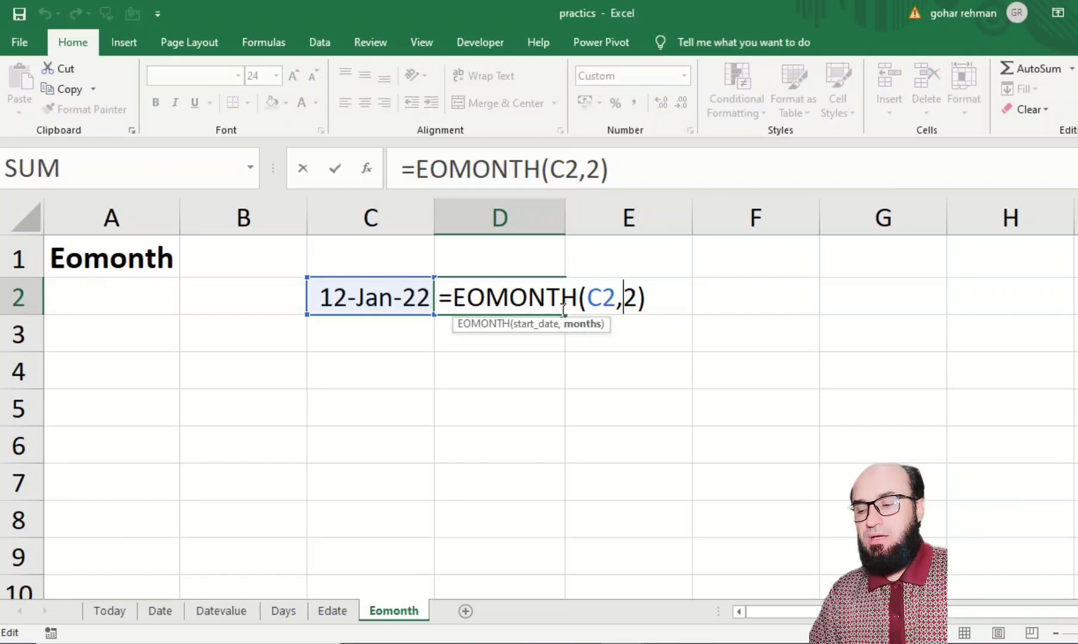
text(1)
key(Return)
- Replace the months argument in D2's EOMONTH formula with 0 for the end of the start date's own month
click(562, 310)
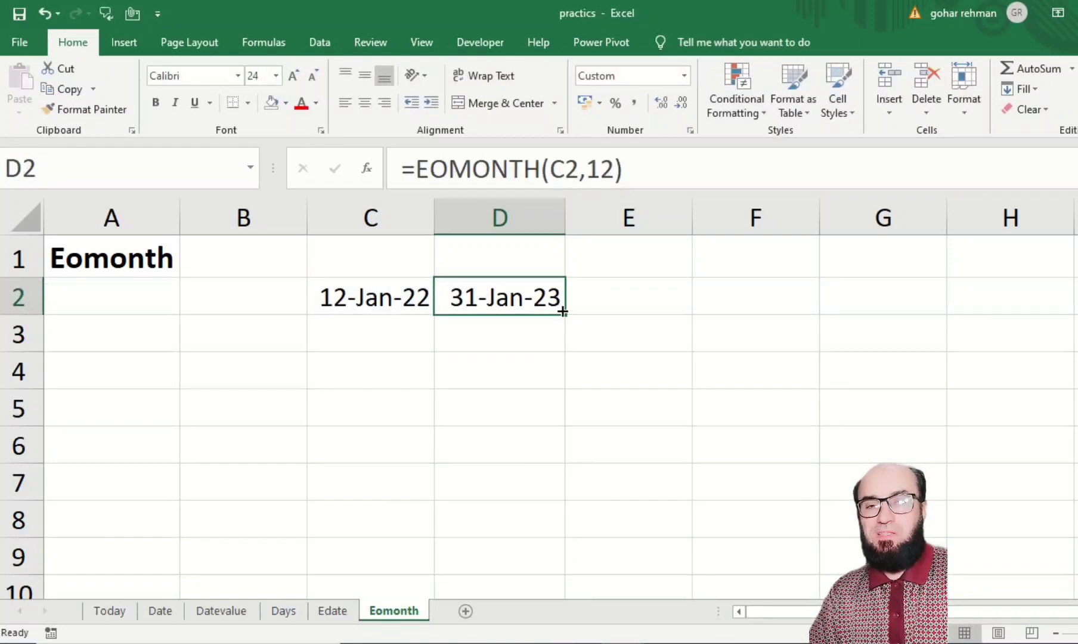
key(F2)
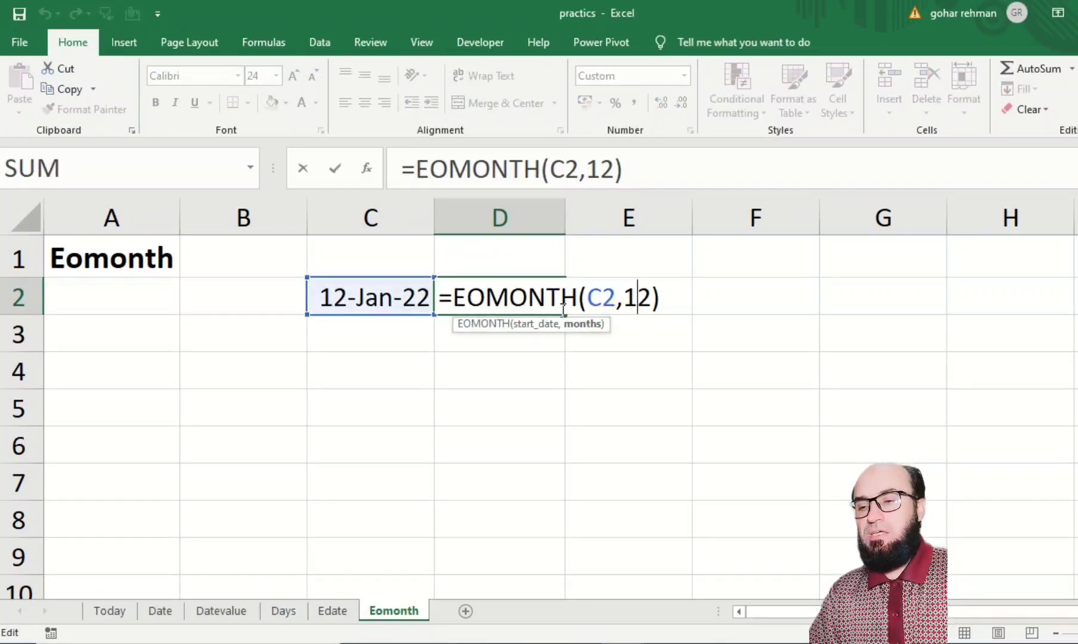
key(Left)
key(shift+Left)
key(shift+Left)
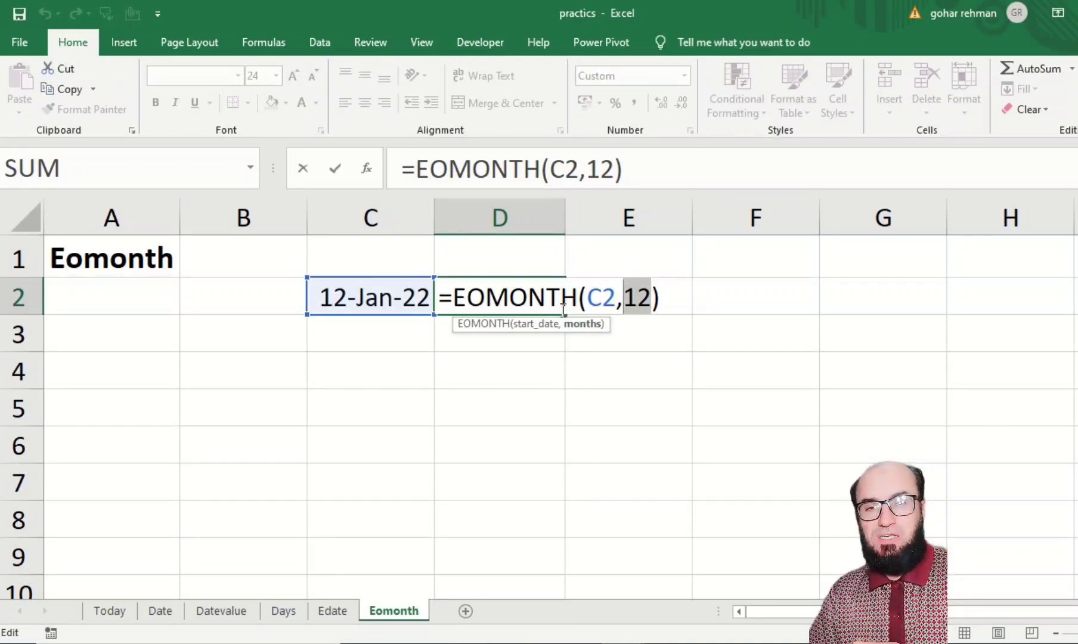
text(0)
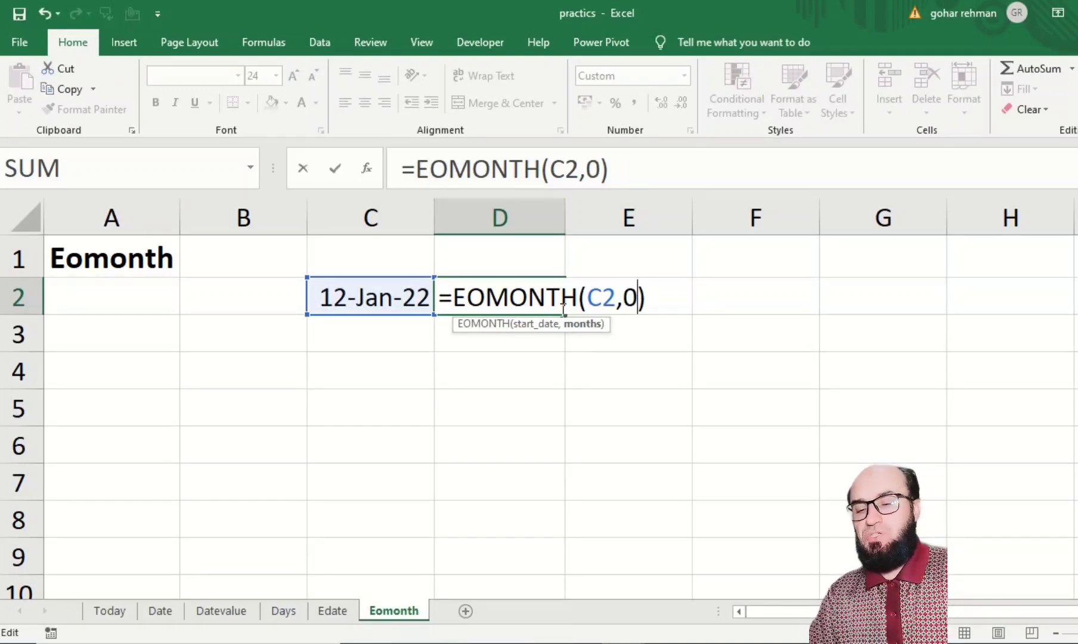
key(Return)
- Set the months argument in D2's EOMONTH formula to -5 for a month end before the start date
click(562, 311)
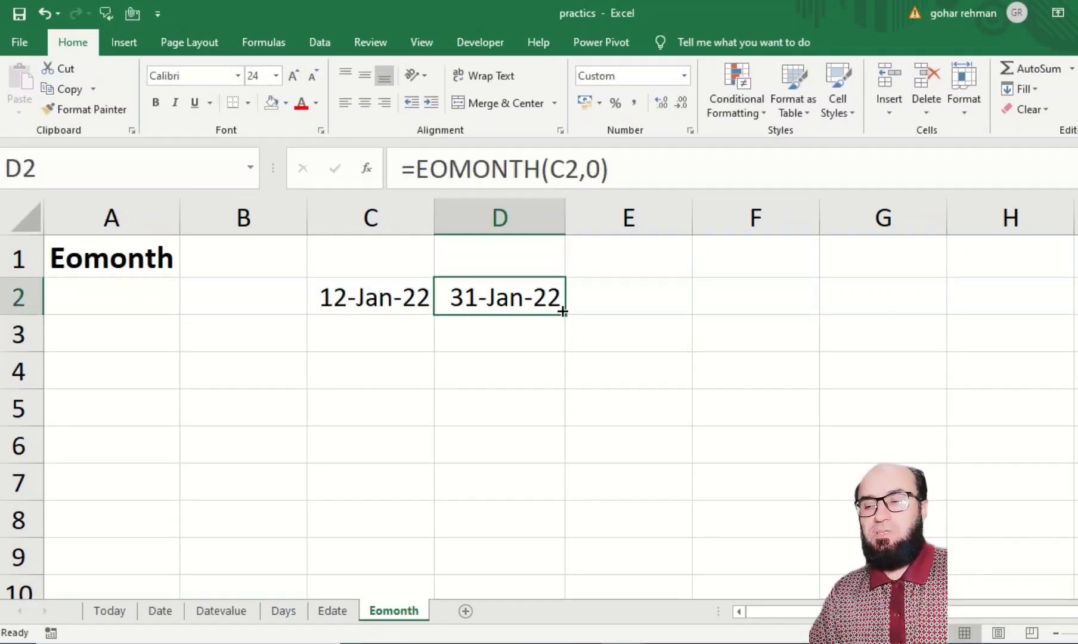
key(F2)
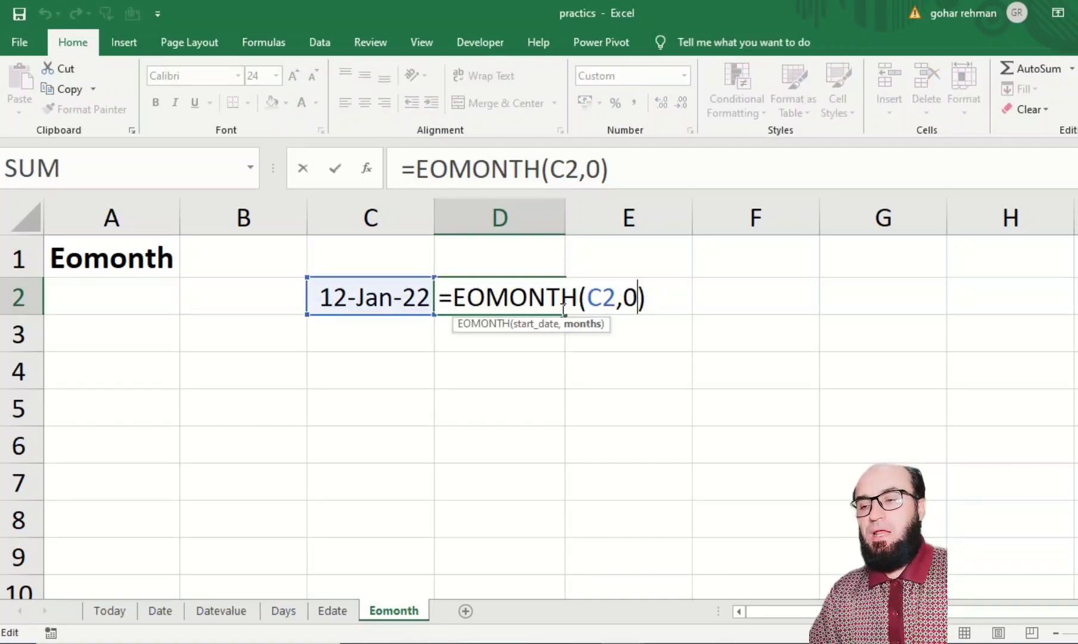
key(Left)
key(shift+Left)
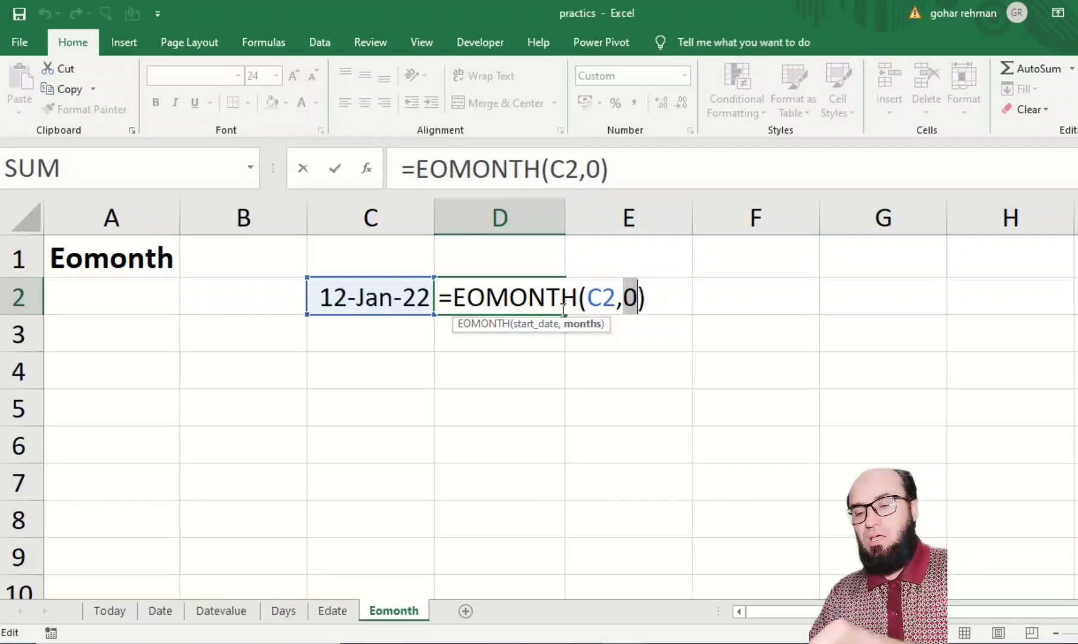
text(-5)
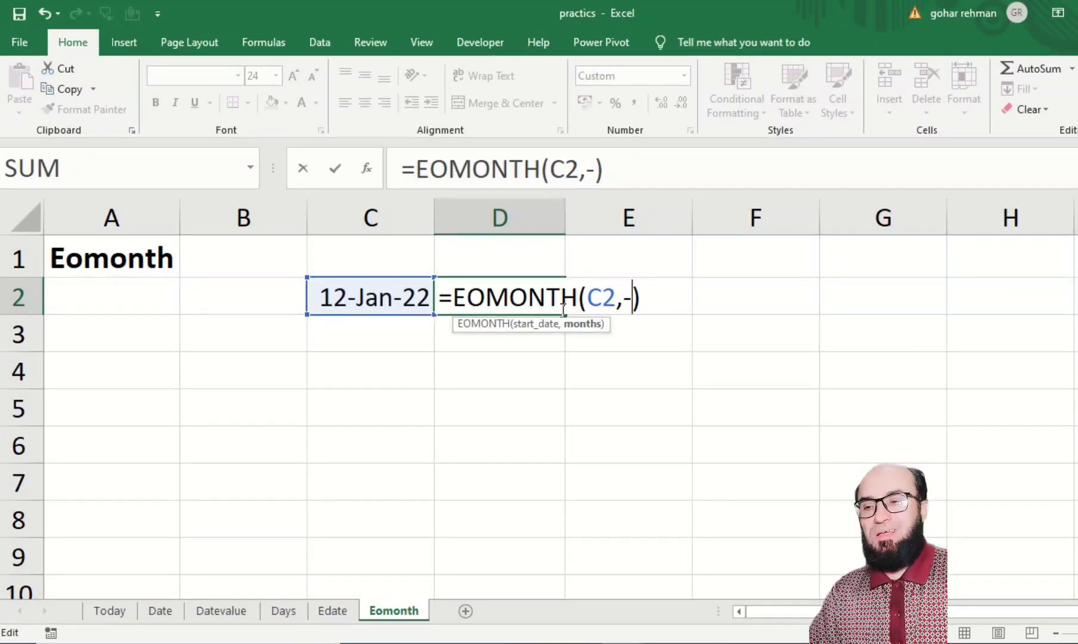
key(Return)
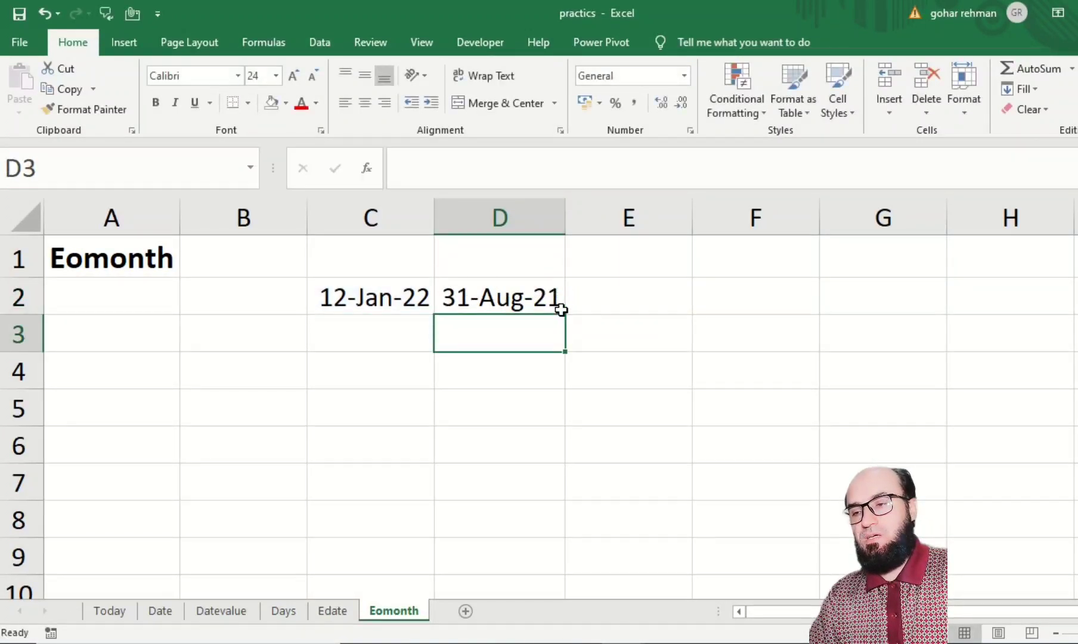
- Change the months argument in D2 to -10, making the formula =EOMONTH(C2,-10), and review it
click(561, 310)
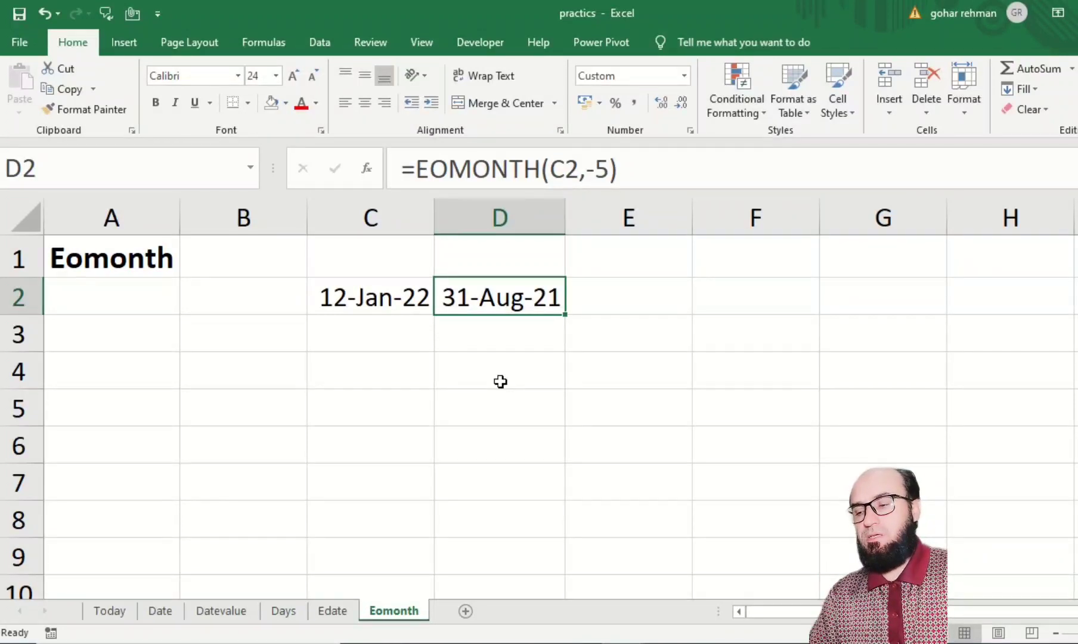
key(F2)
key(Left)
key(Left)
key(shift+Right)
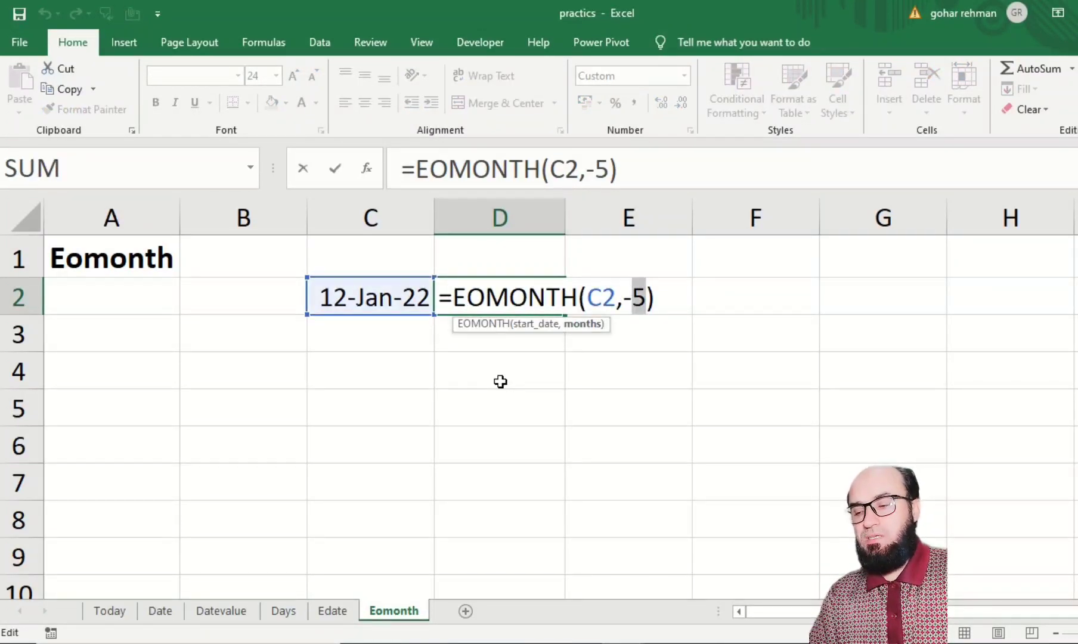
text(10)
key(Return)
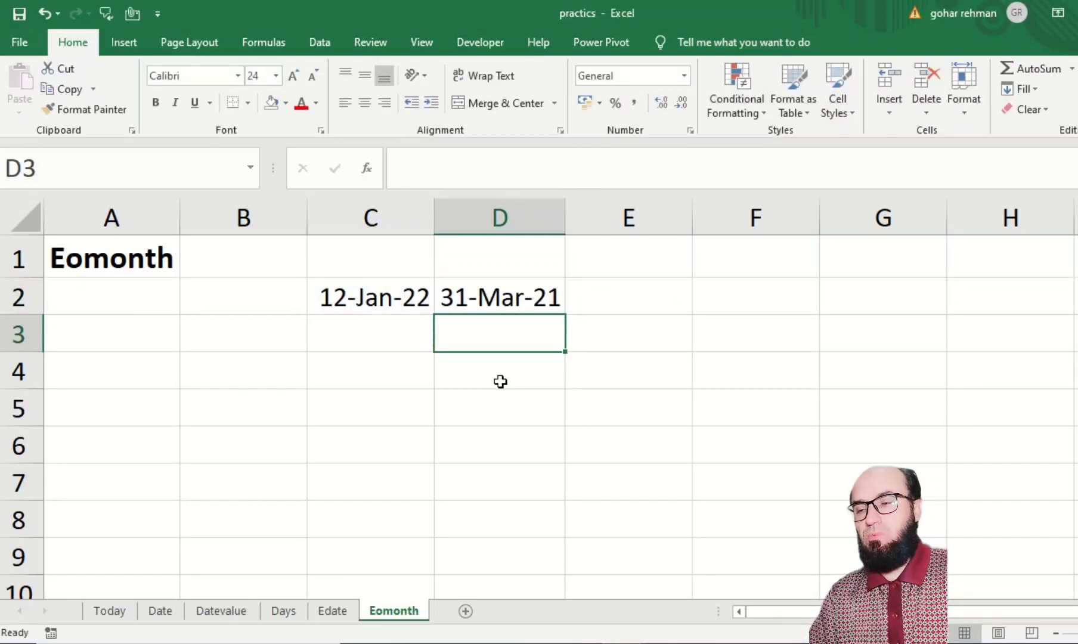
key(Up)
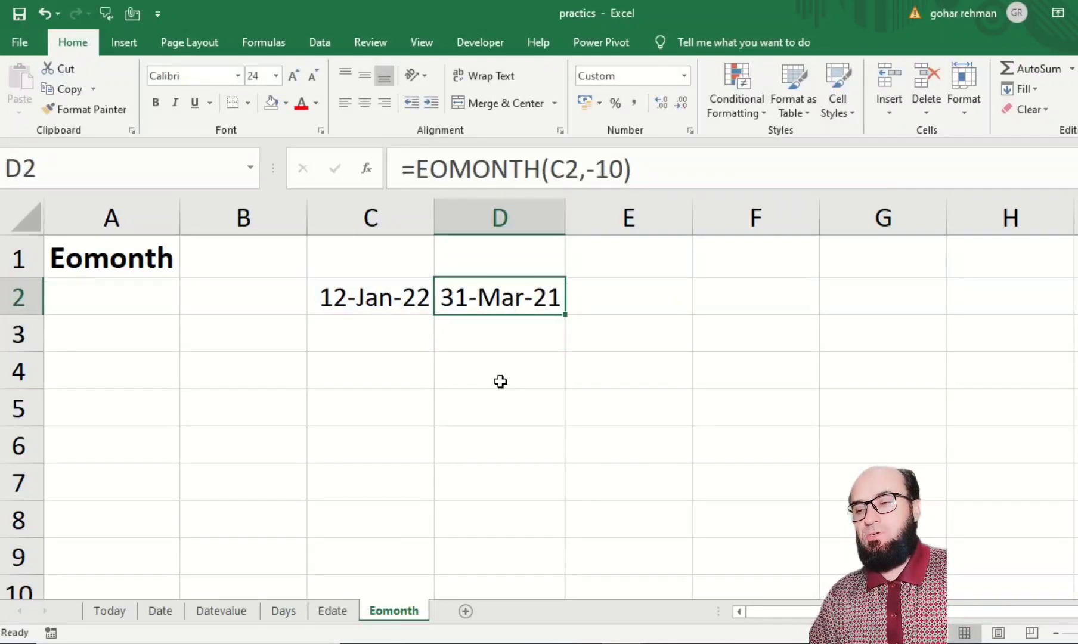
key(Down)
key(Down)
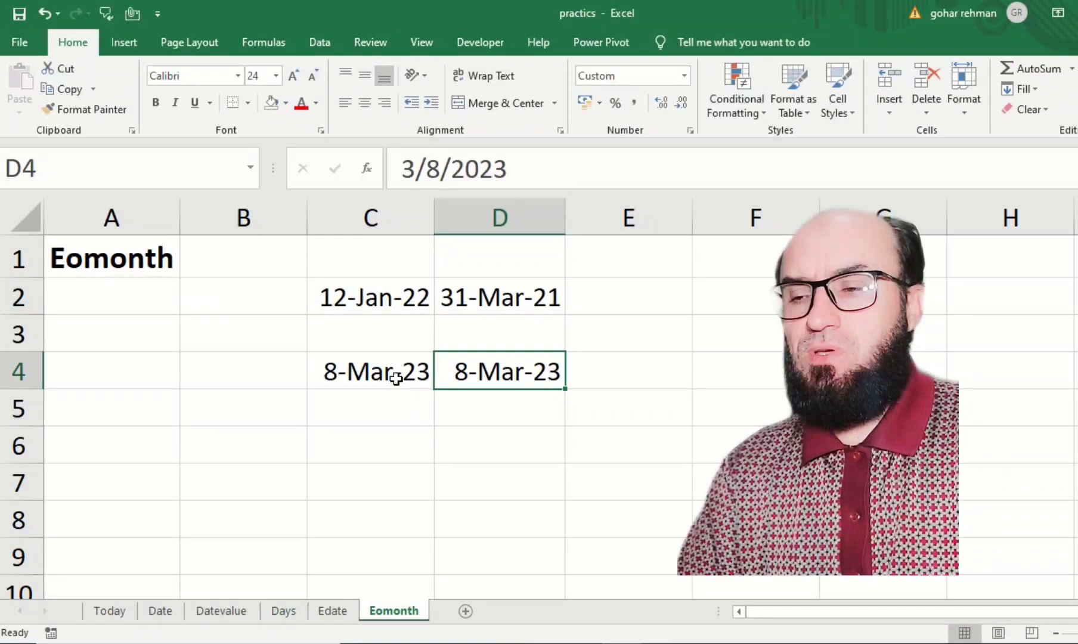